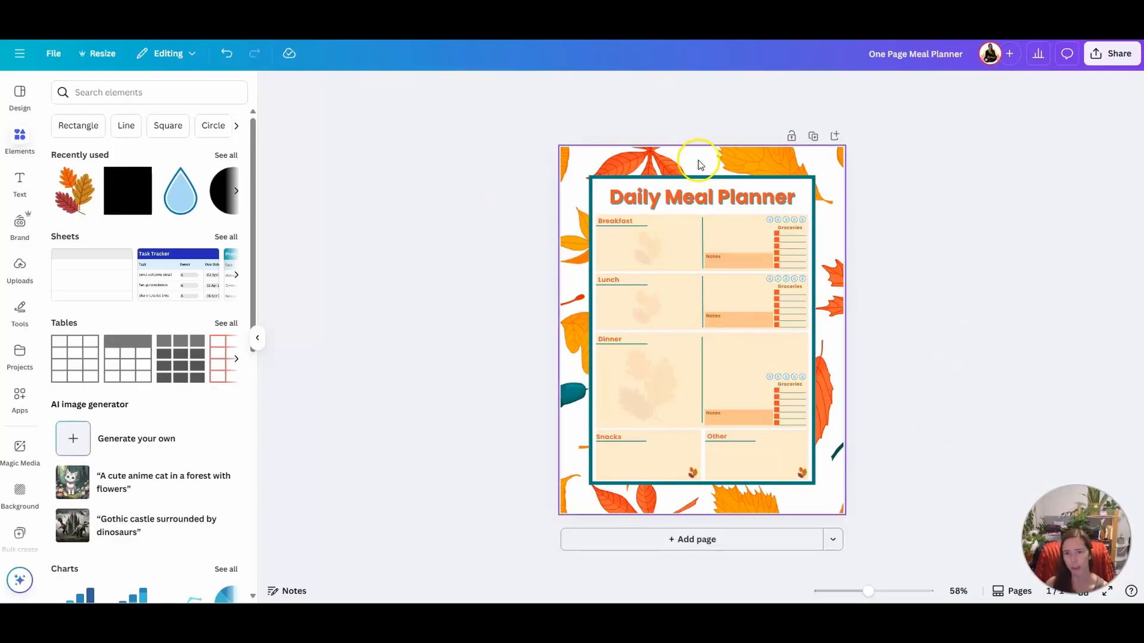
Duplicate the autumn-themed Daily Meal Planner page
click(812, 136)
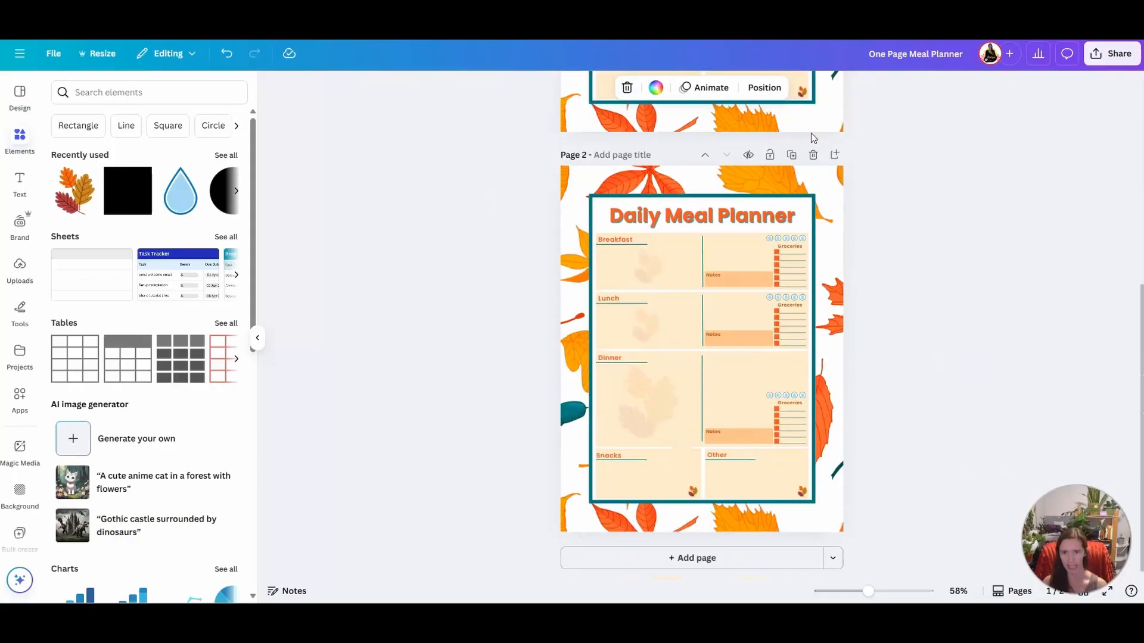
scroll(812, 143, up, 5)
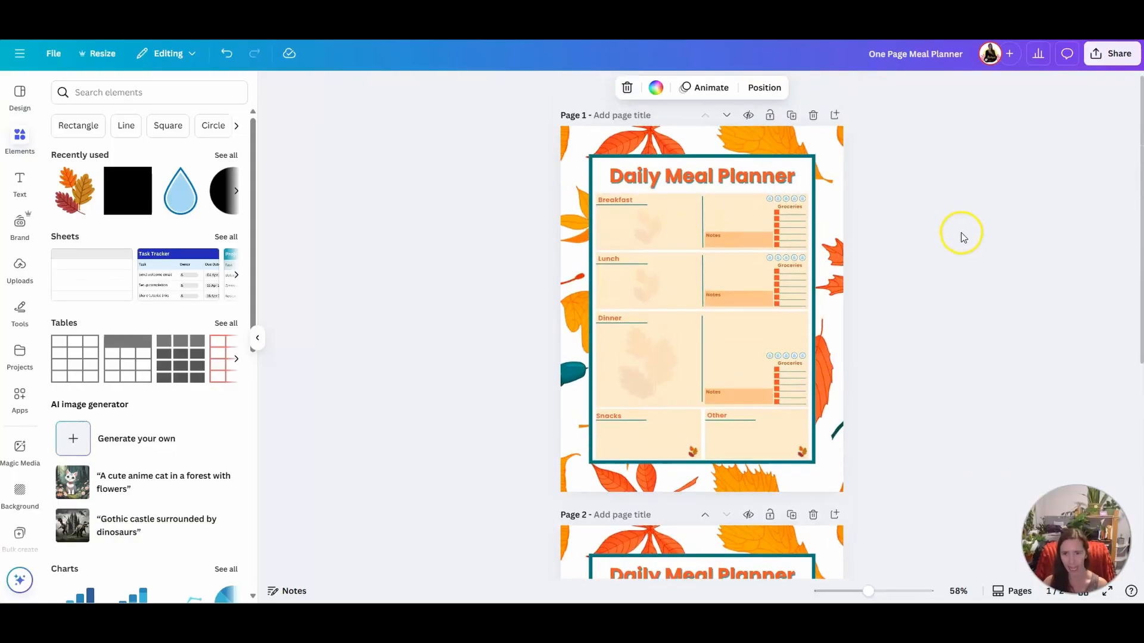
scroll(963, 238, down, 5)
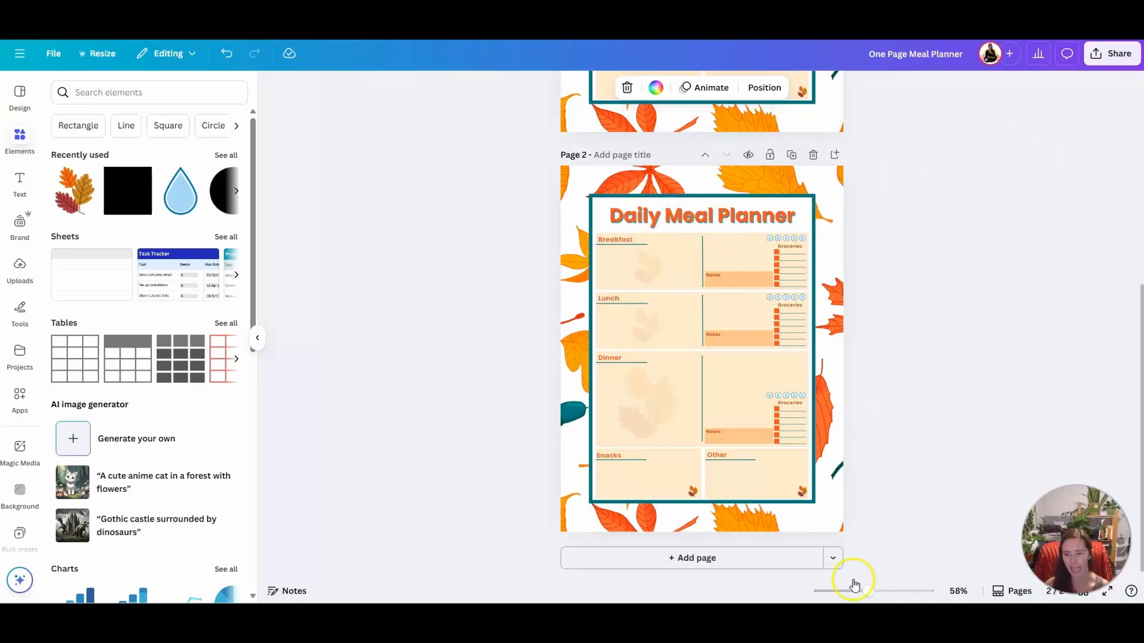
Remove the shadow effect from the Daily Meal Planner title on page 2
click(705, 215)
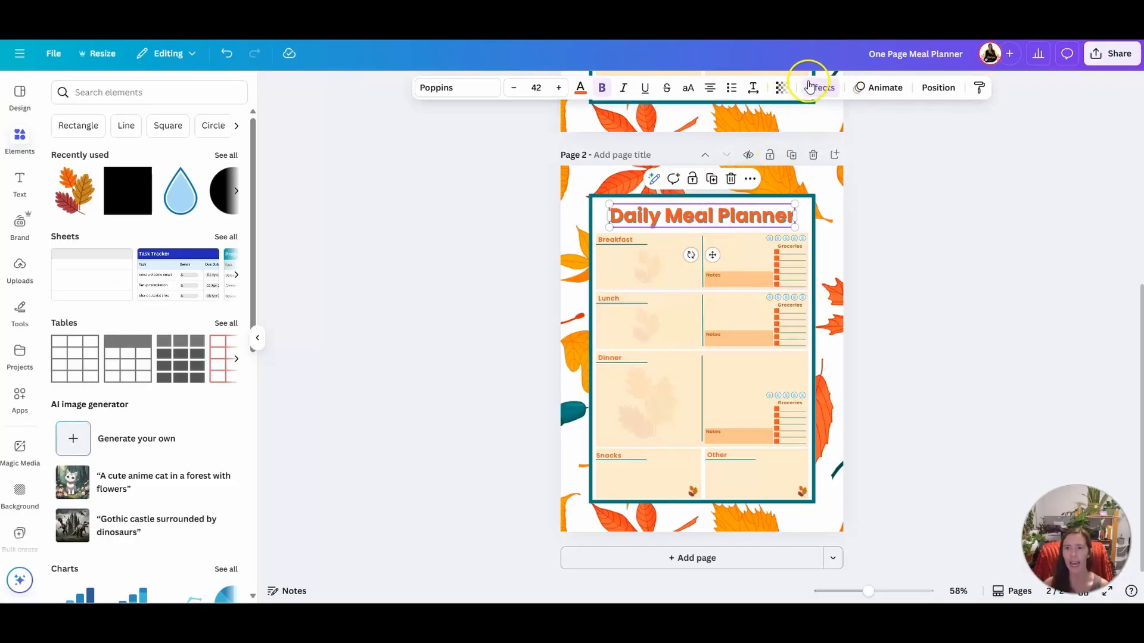
click(820, 88)
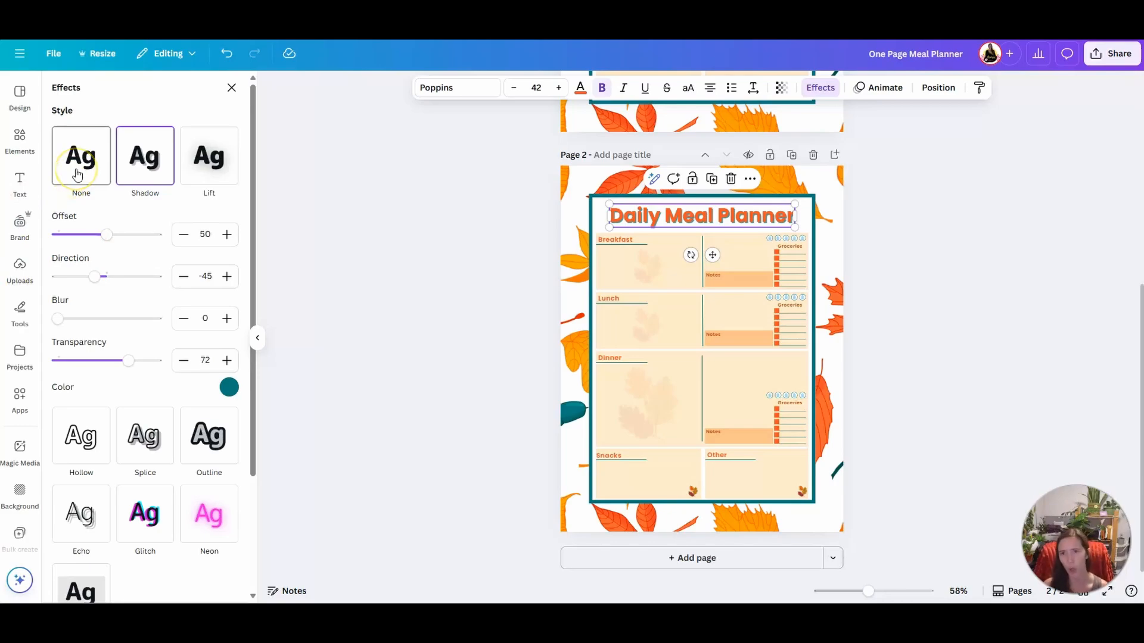
click(82, 166)
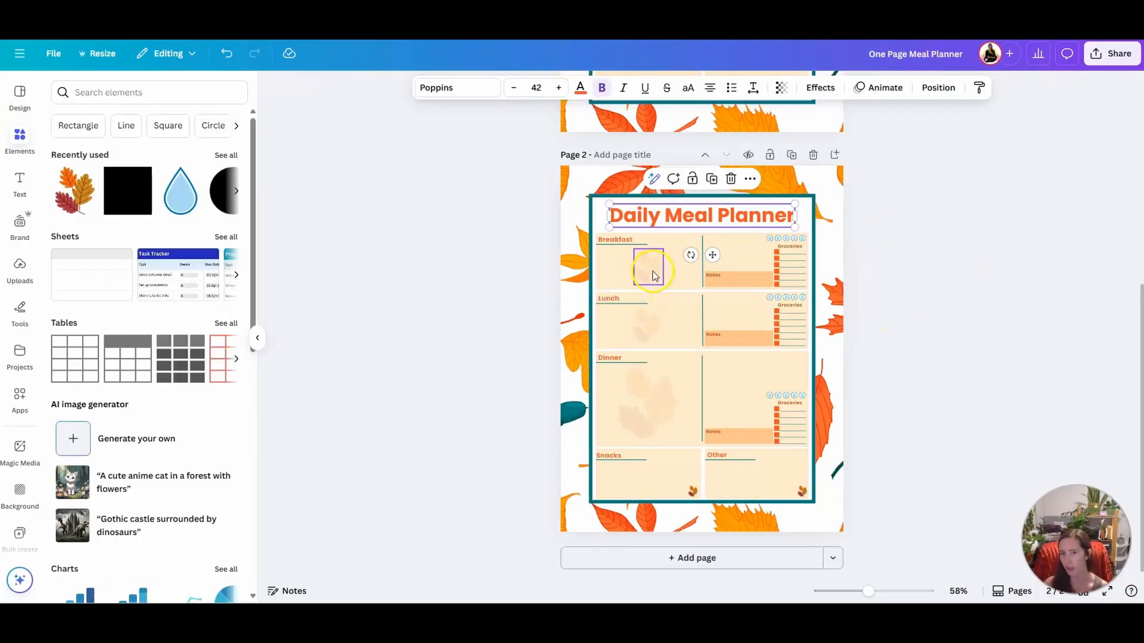
Delete the faded leaf graphics from Breakfast, Lunch and Dinner and the small leaf icons from Snacks and Other on page 2
drag(654, 274, 653, 344)
key(Delete)
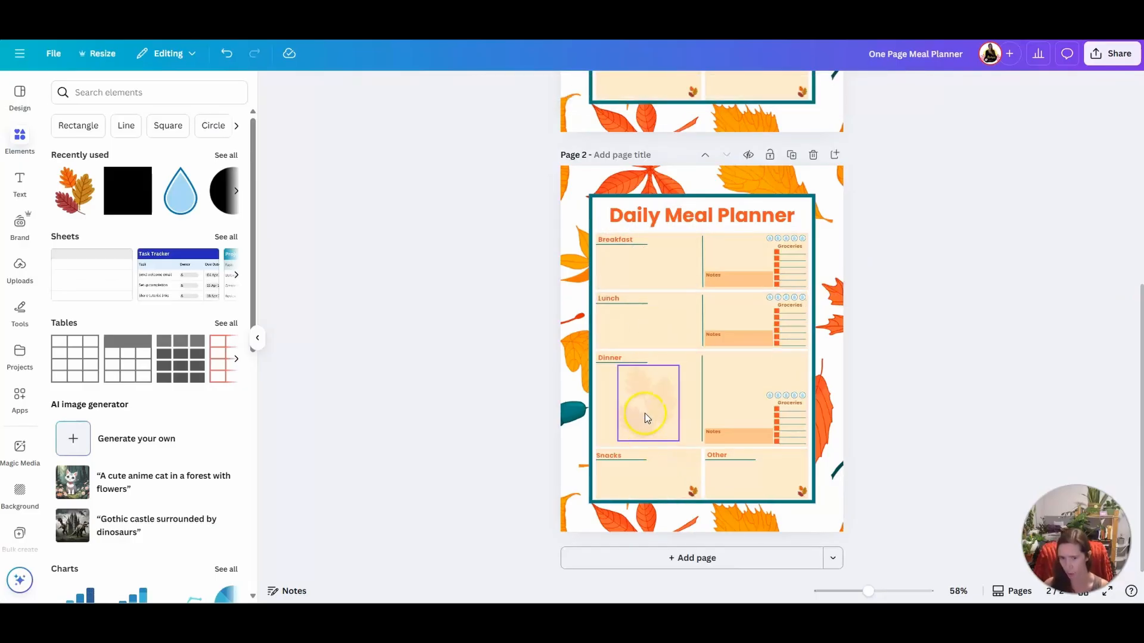
click(645, 413)
key(Delete)
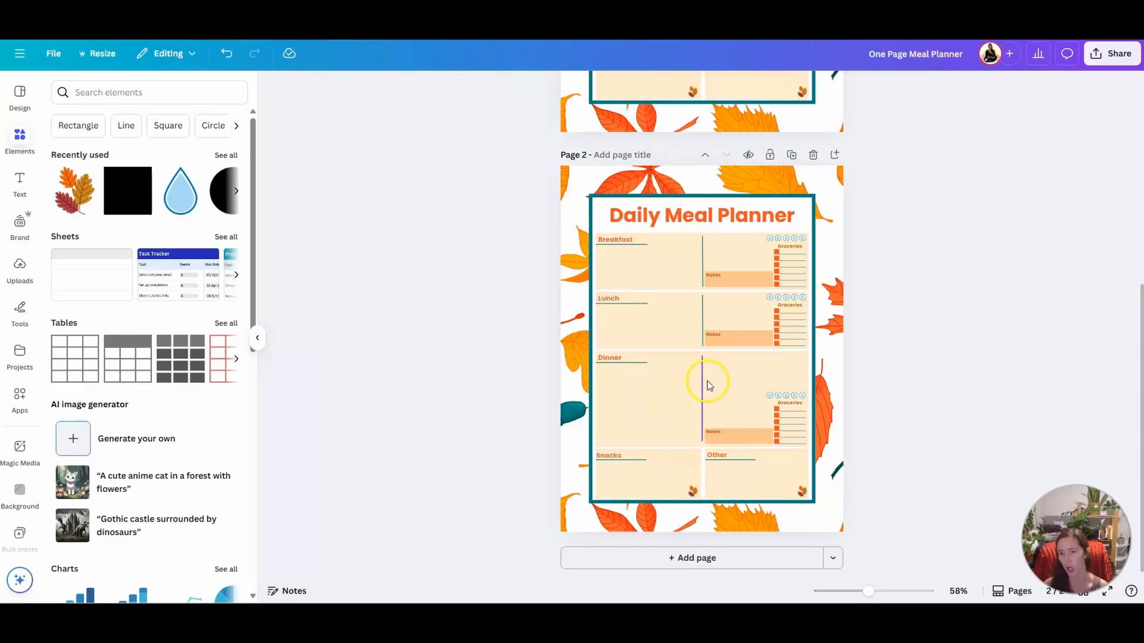
click(804, 493)
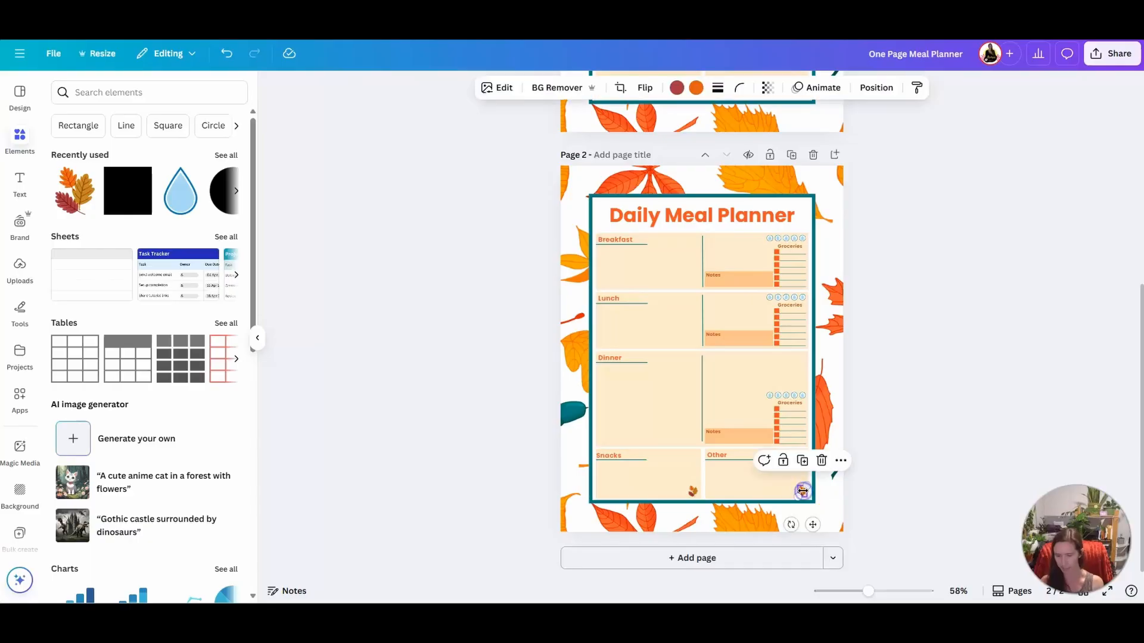
key(Delete)
click(691, 489)
key(Delete)
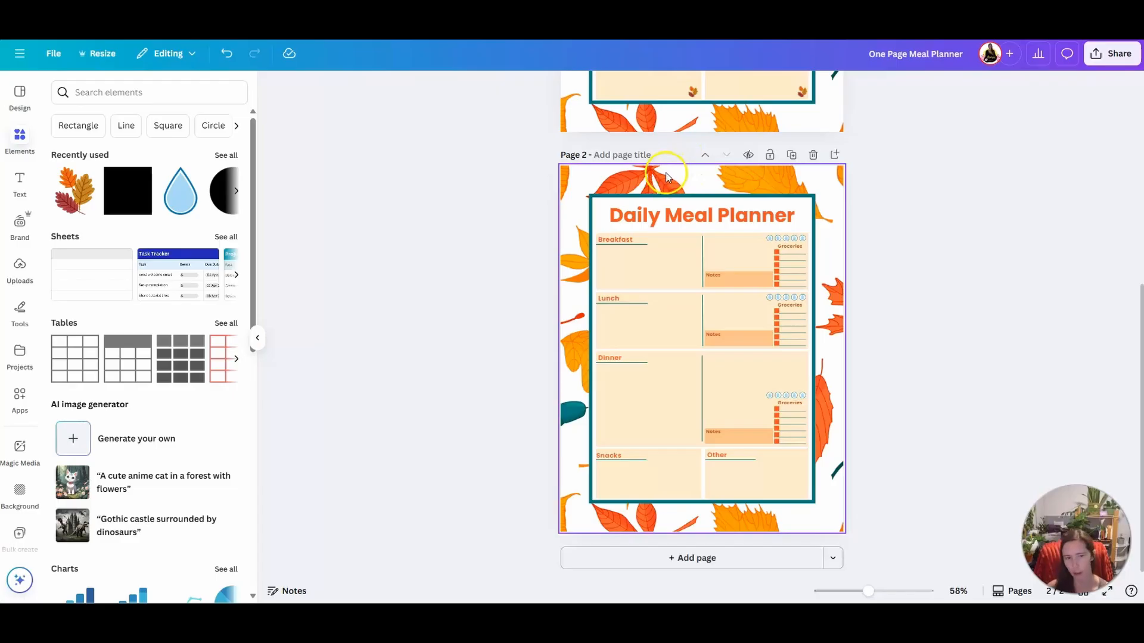
Remove the autumn-leaf background from page 2 and fill the page background with solid red
click(608, 190)
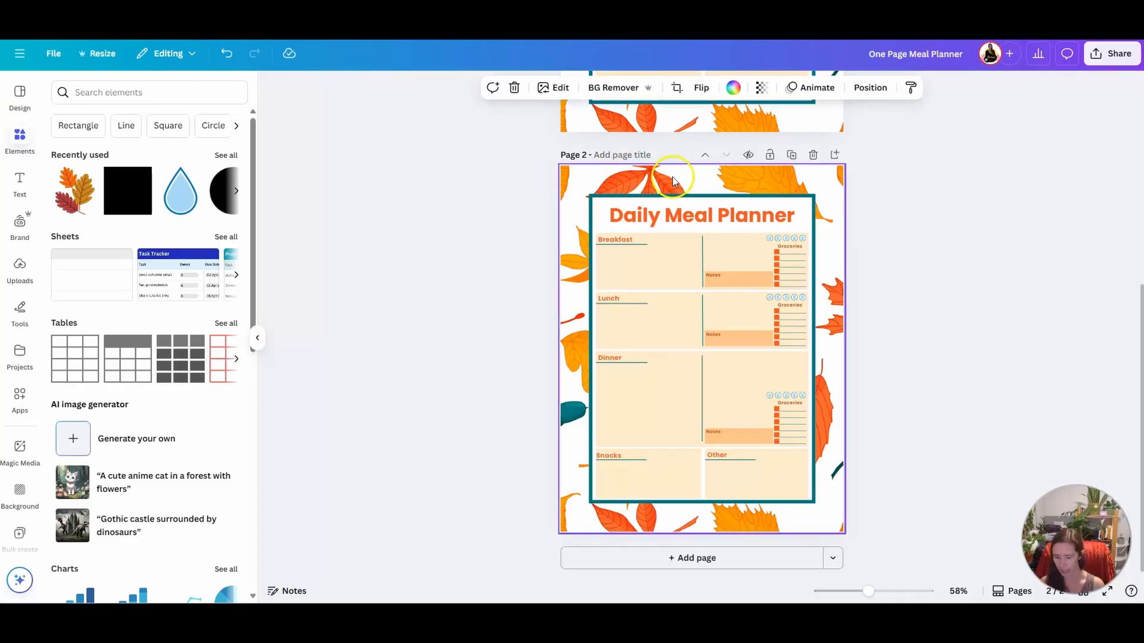
key(Delete)
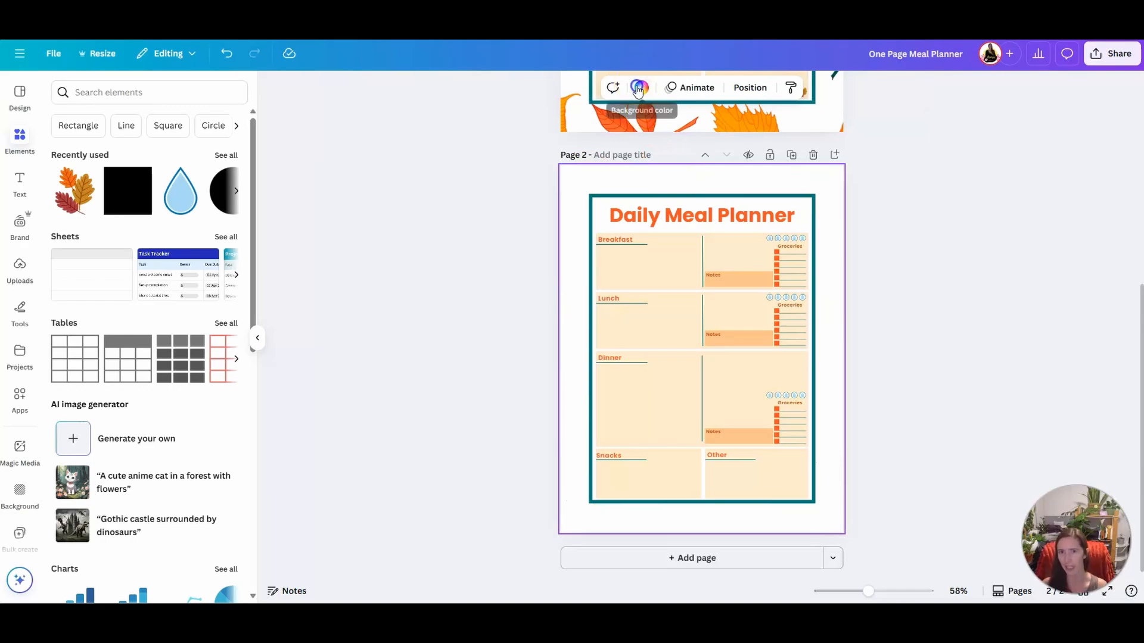
click(638, 89)
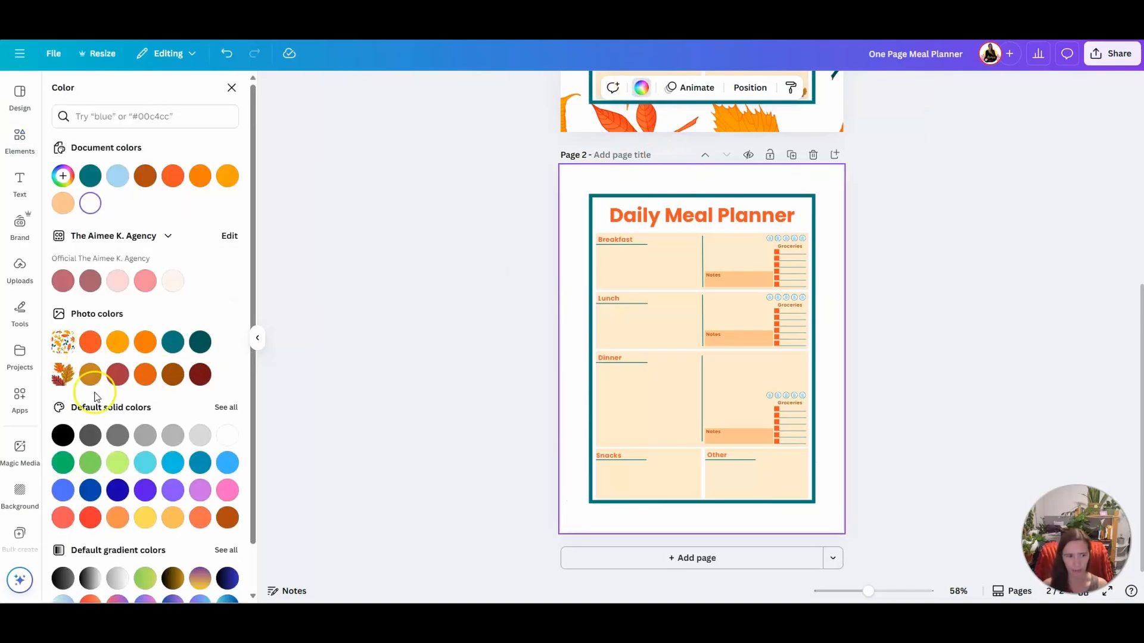
click(90, 518)
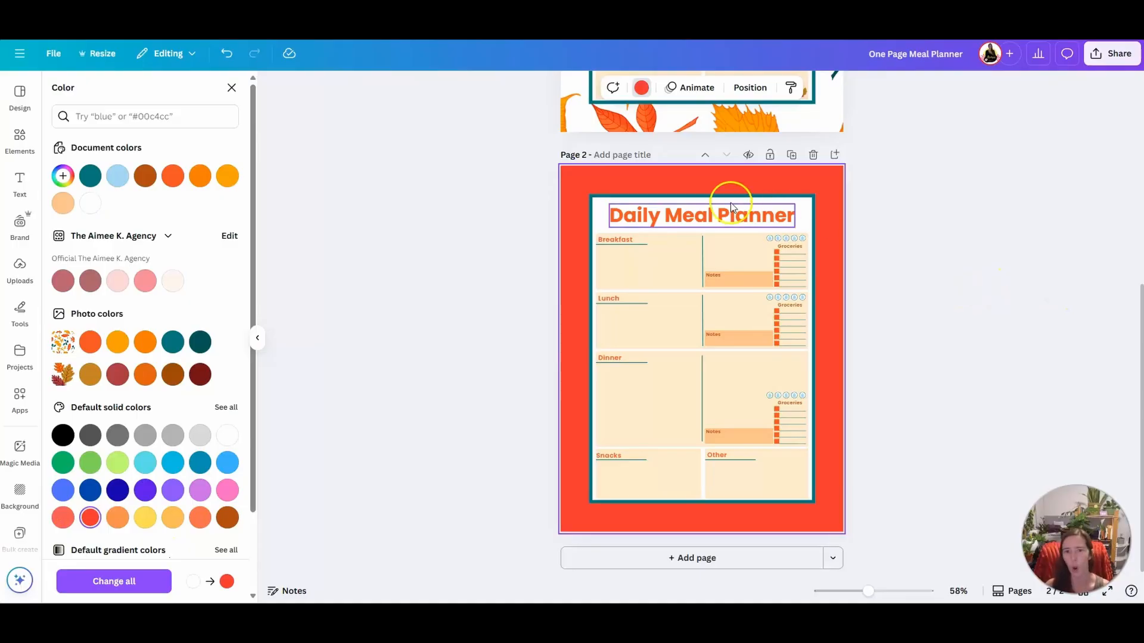
Search the elements for "christmas background" and limit the results to graphics
click(10, 146)
click(115, 92)
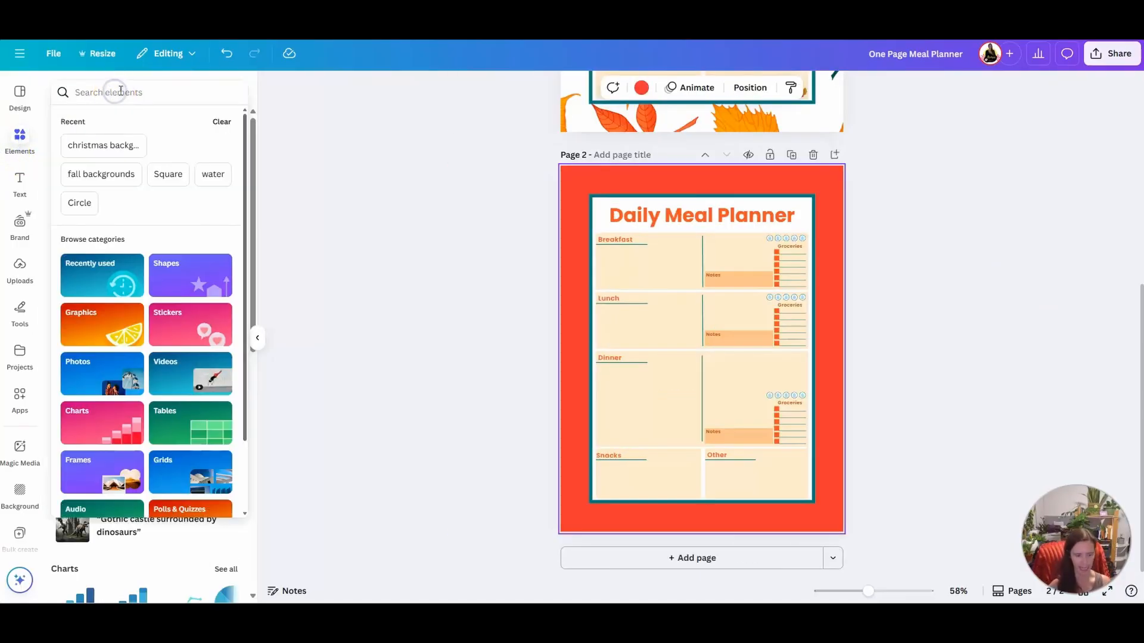
text(christmas)
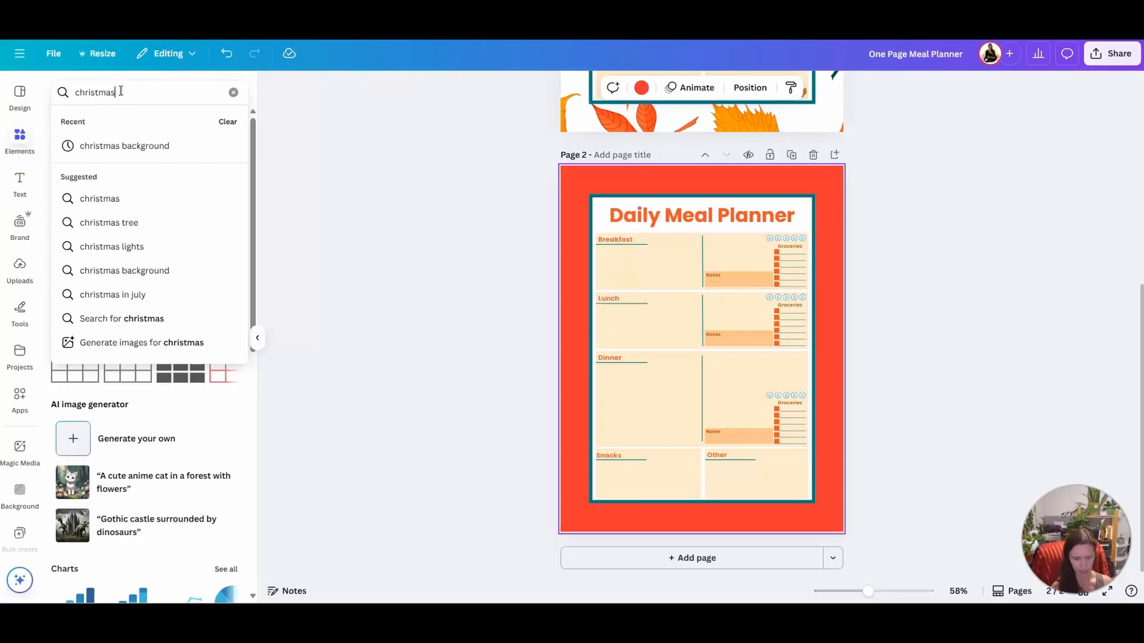
text( back)
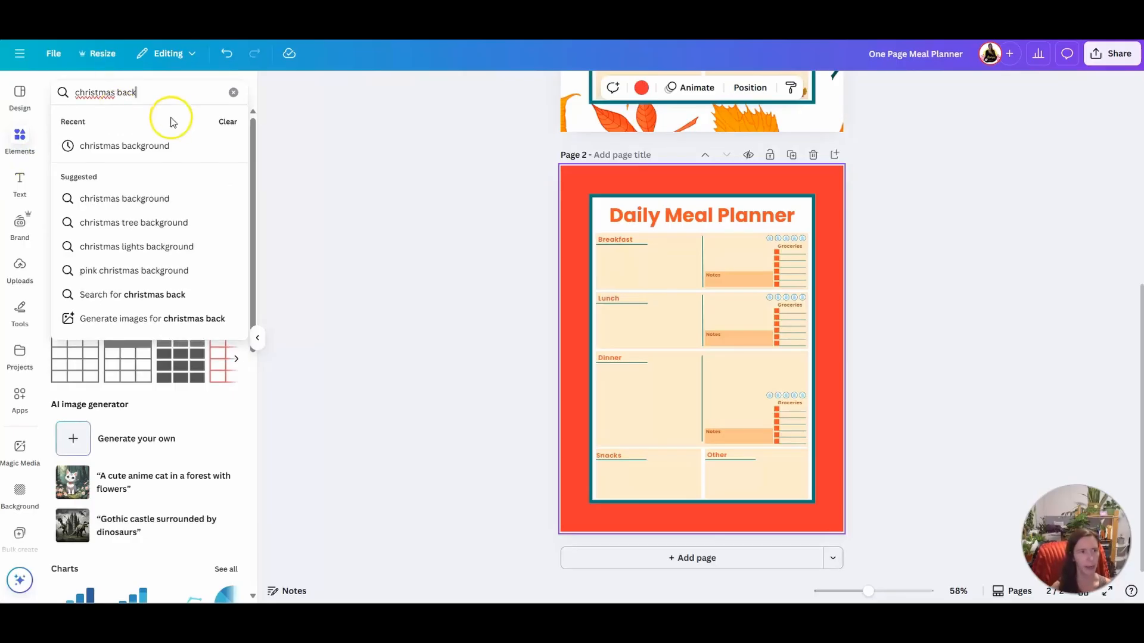
click(148, 145)
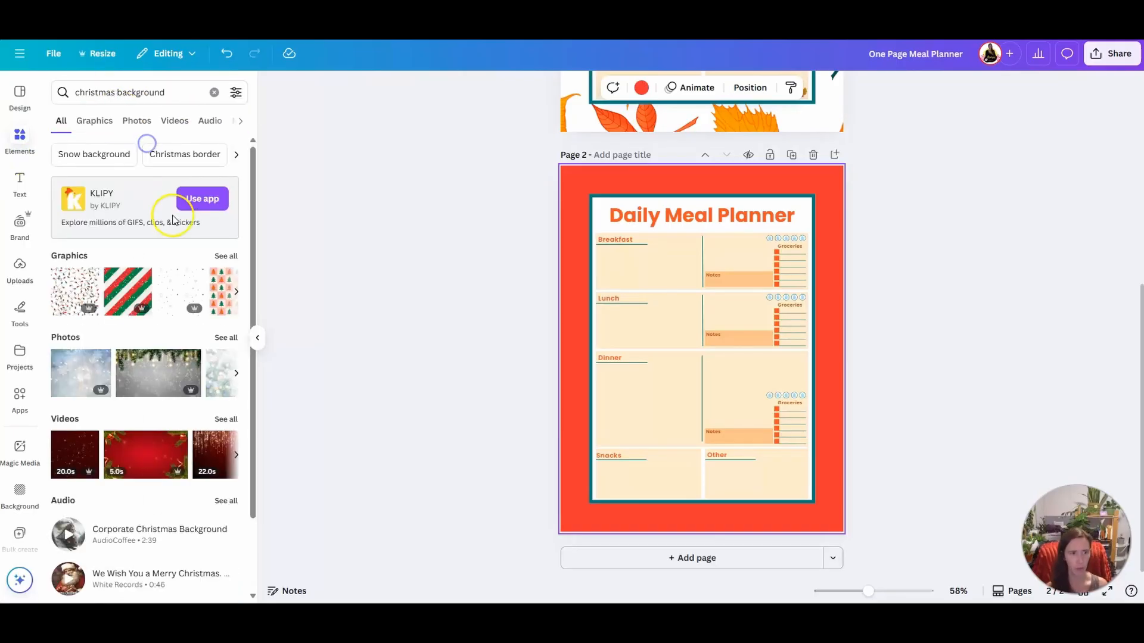
click(95, 123)
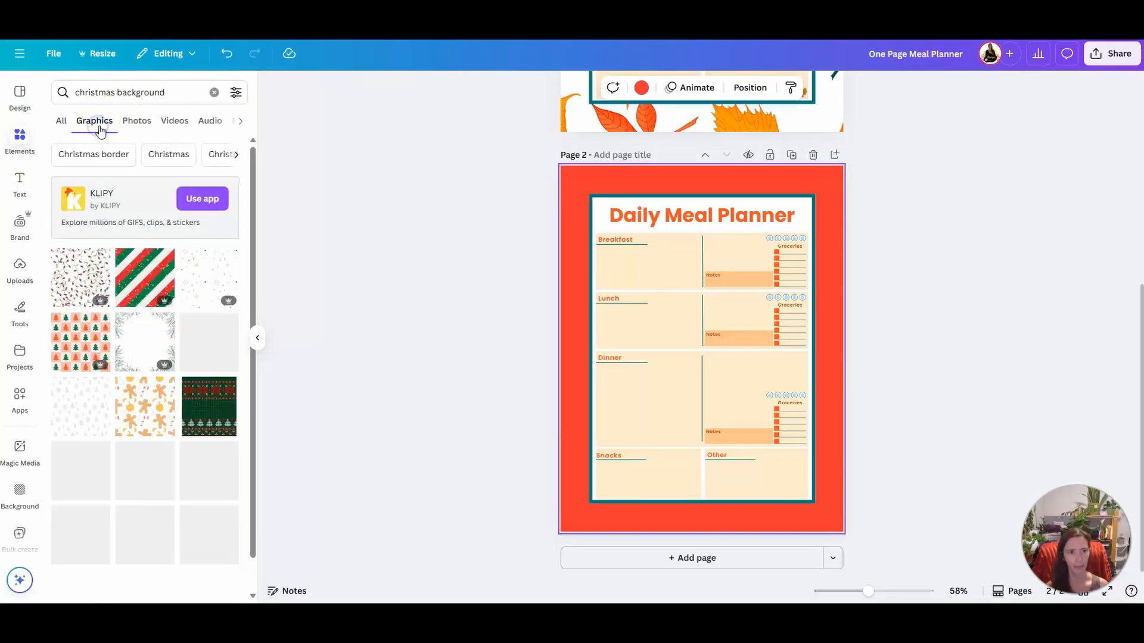
Filter the Christmas background graphics to static and free items
click(236, 92)
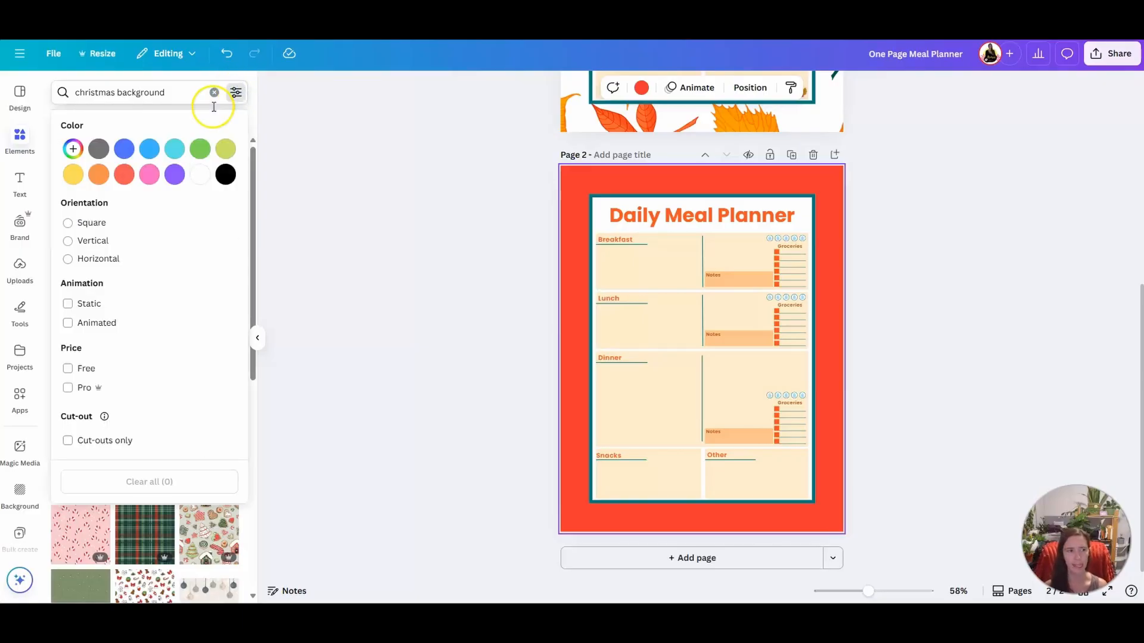
click(68, 304)
click(68, 370)
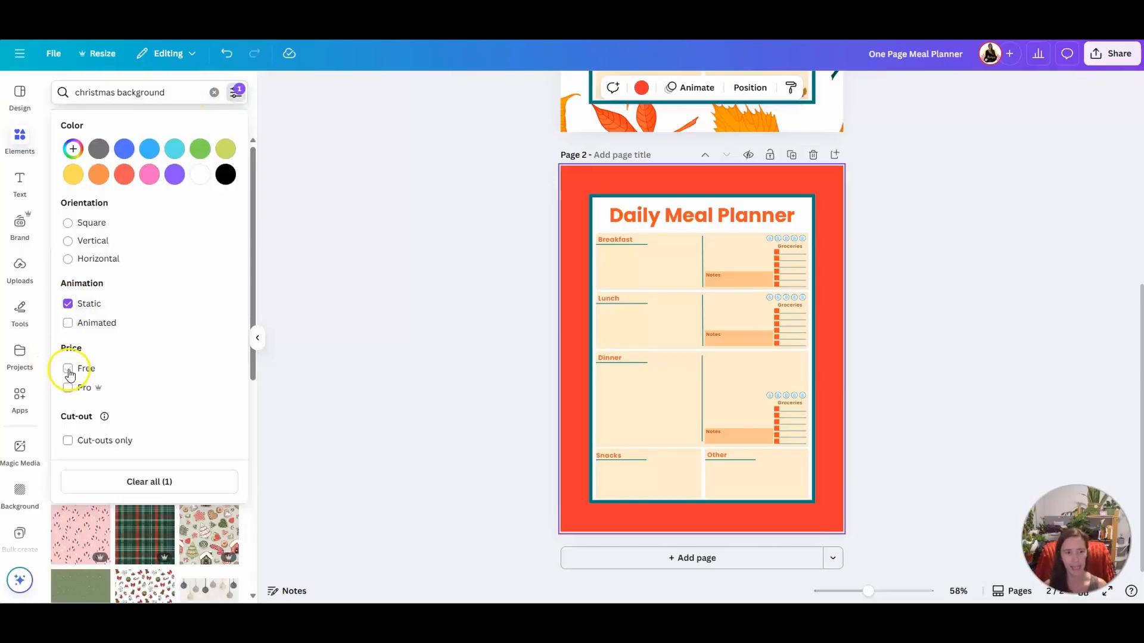
click(236, 92)
Place the green and red knitted-sweater graphic on page 2 and make it replace the page background
drag(208, 277, 563, 238)
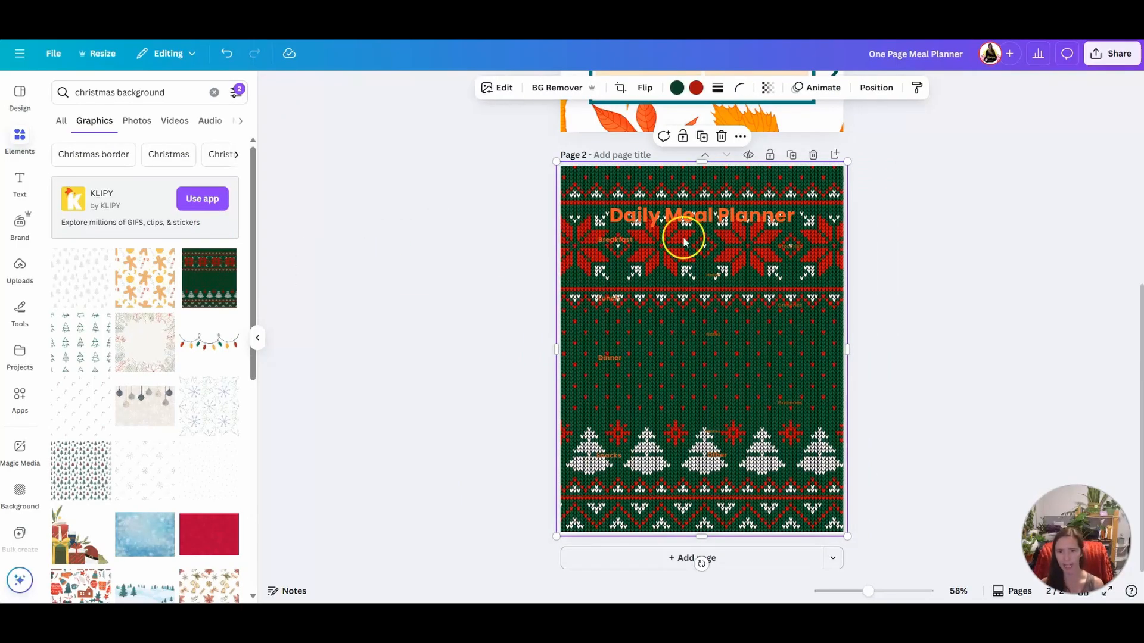
right_click(570, 237)
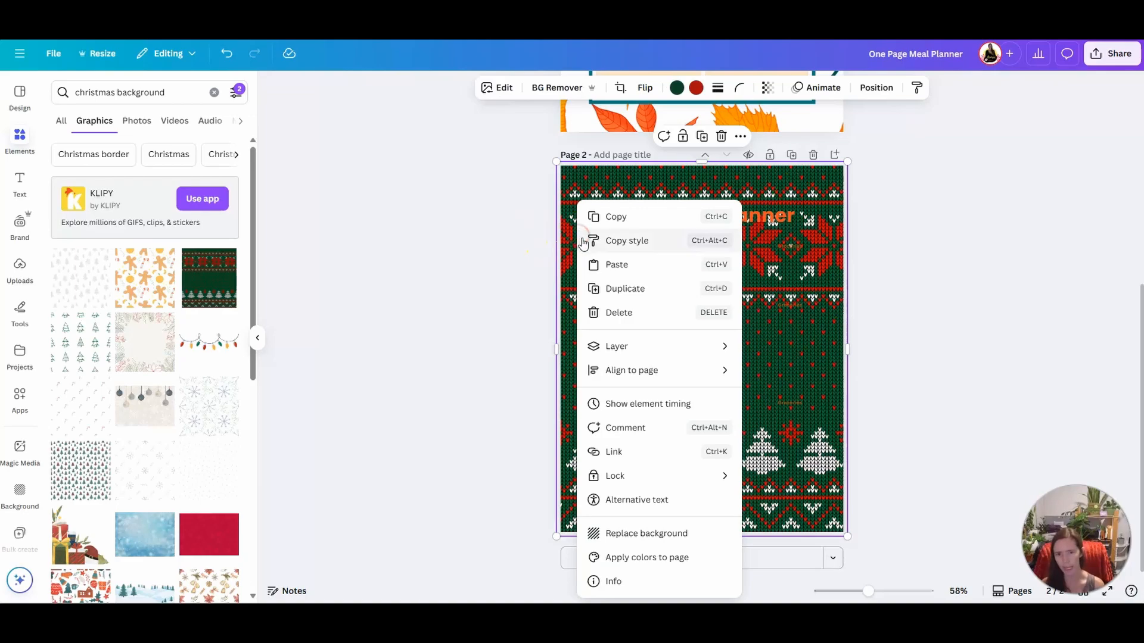
click(650, 536)
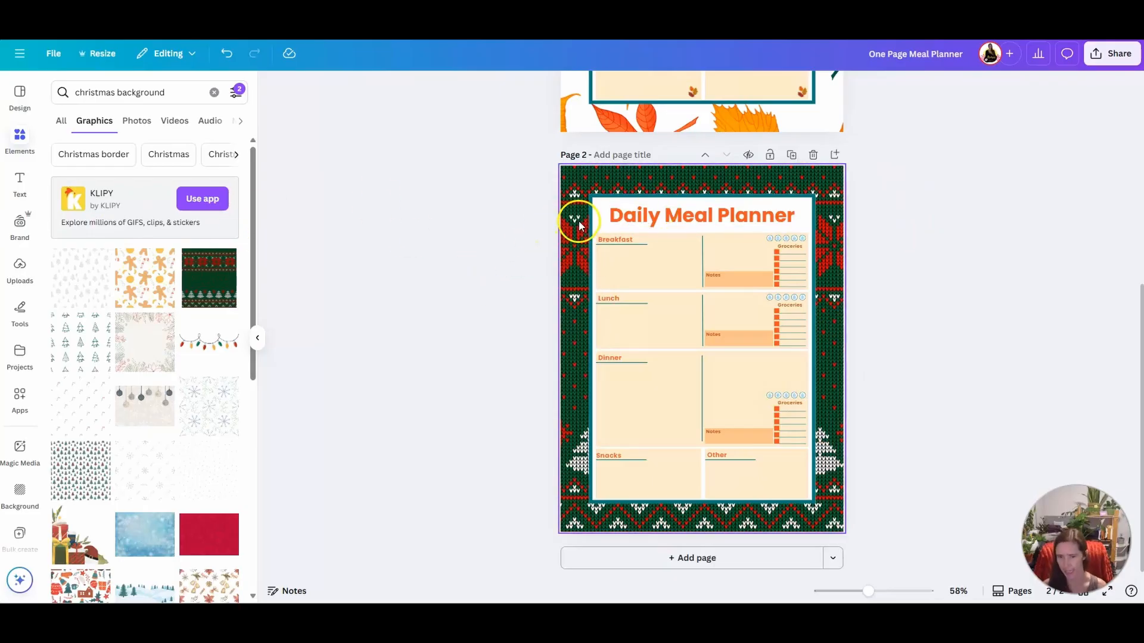
Duplicate page 2 and clear both the knitted background and the red fill from the copy
click(793, 158)
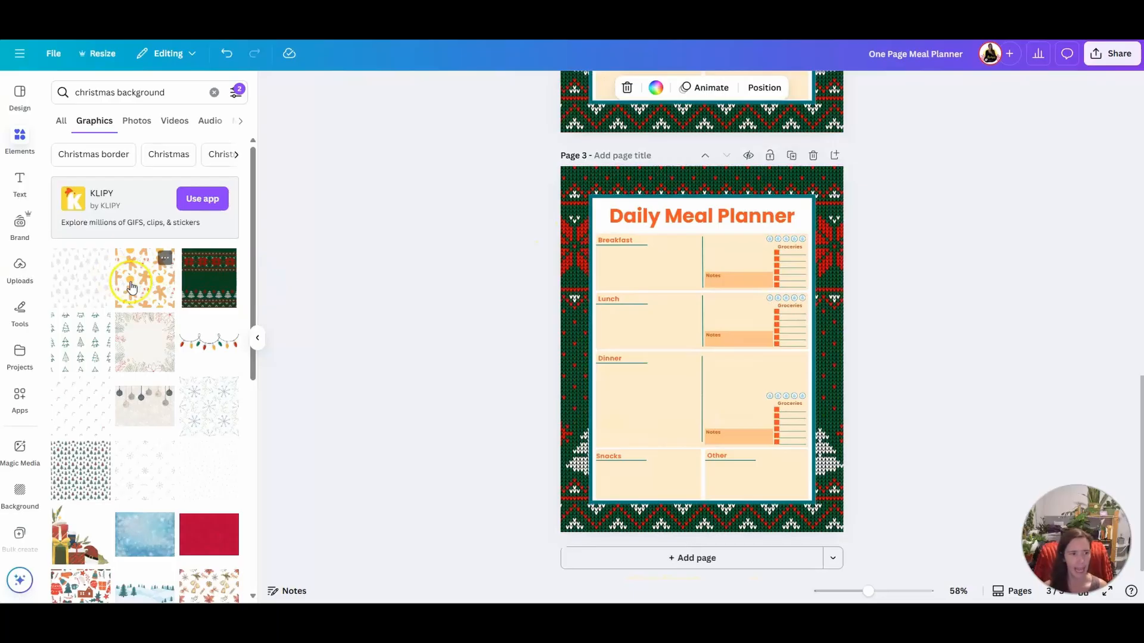
drag(137, 276, 204, 294)
click(587, 251)
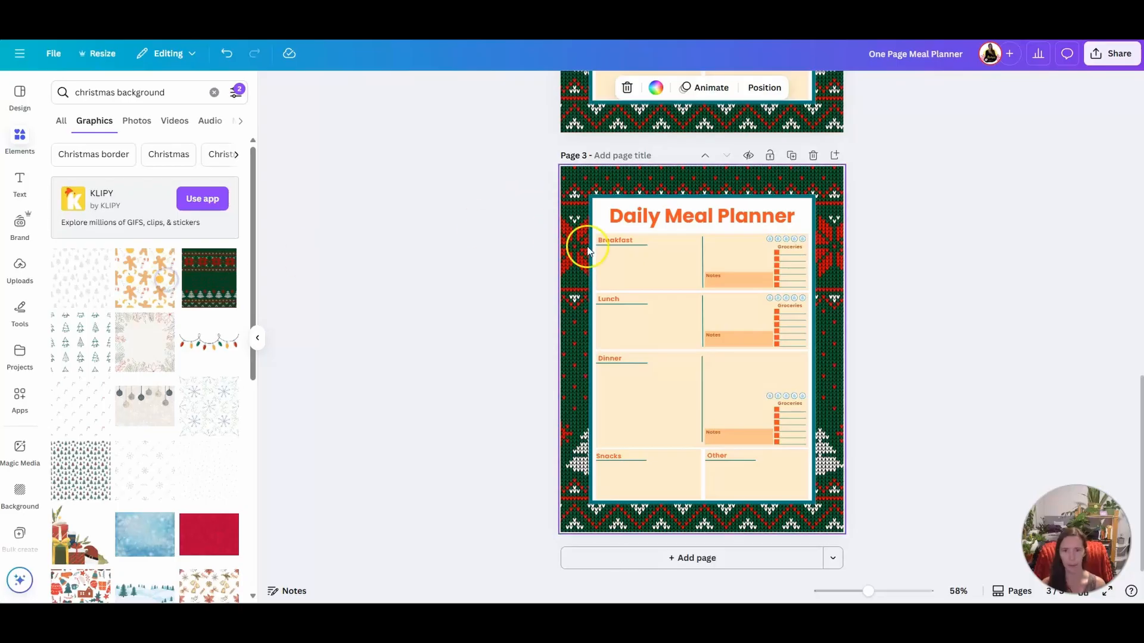
click(578, 253)
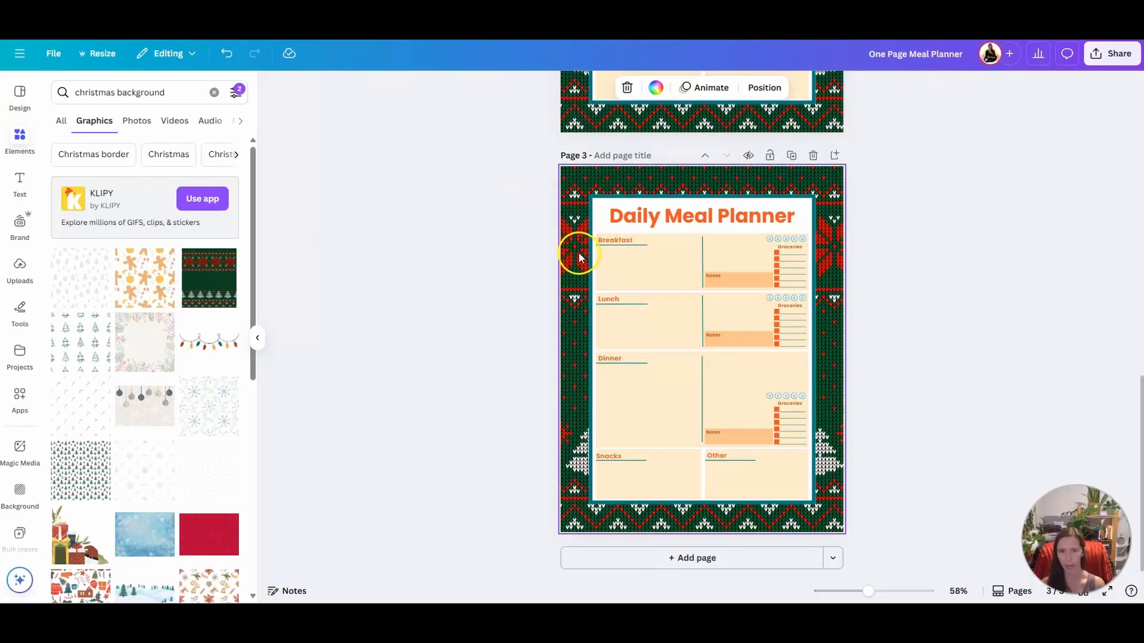
key(Delete)
click(574, 245)
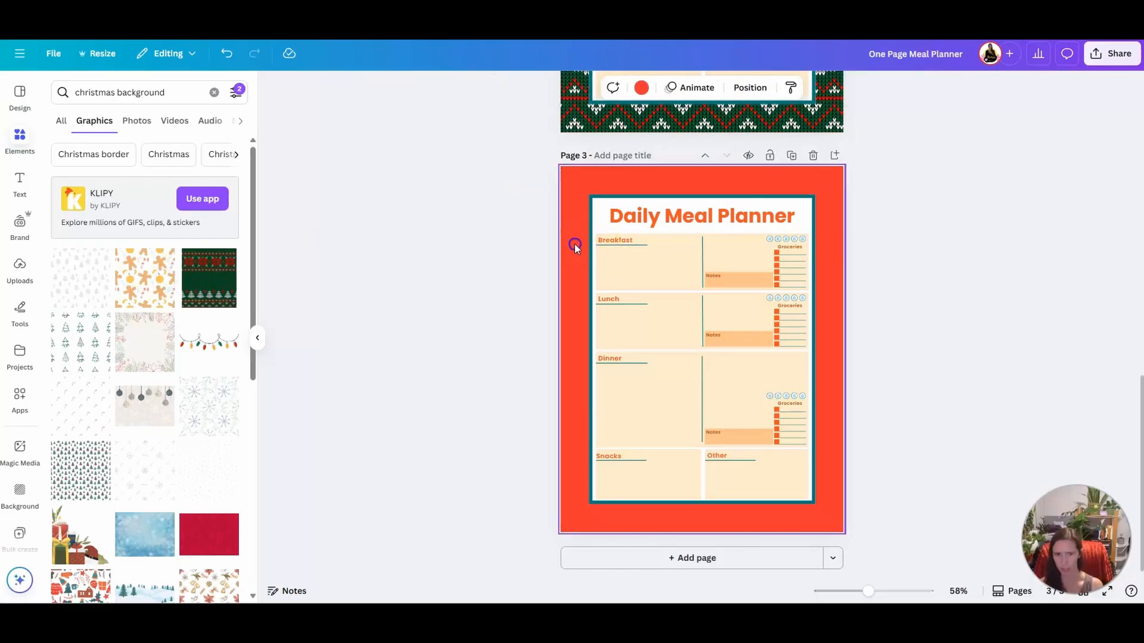
key(Delete)
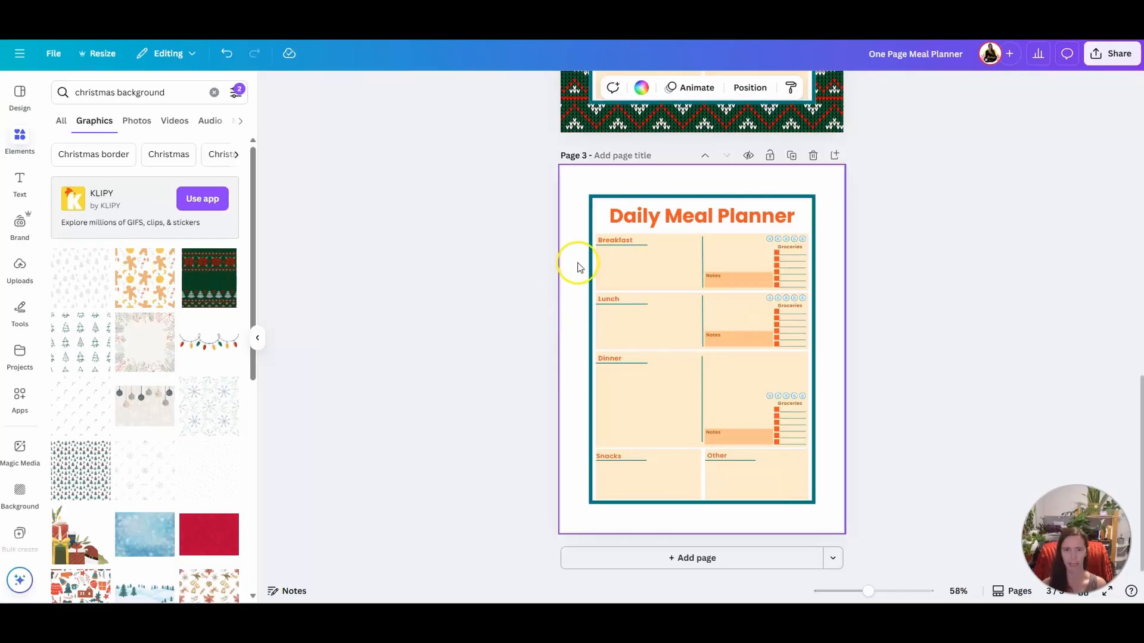
Place the gingerbread and orange pattern on page 3 and set it as the page background
drag(139, 277, 576, 241)
right_click(574, 281)
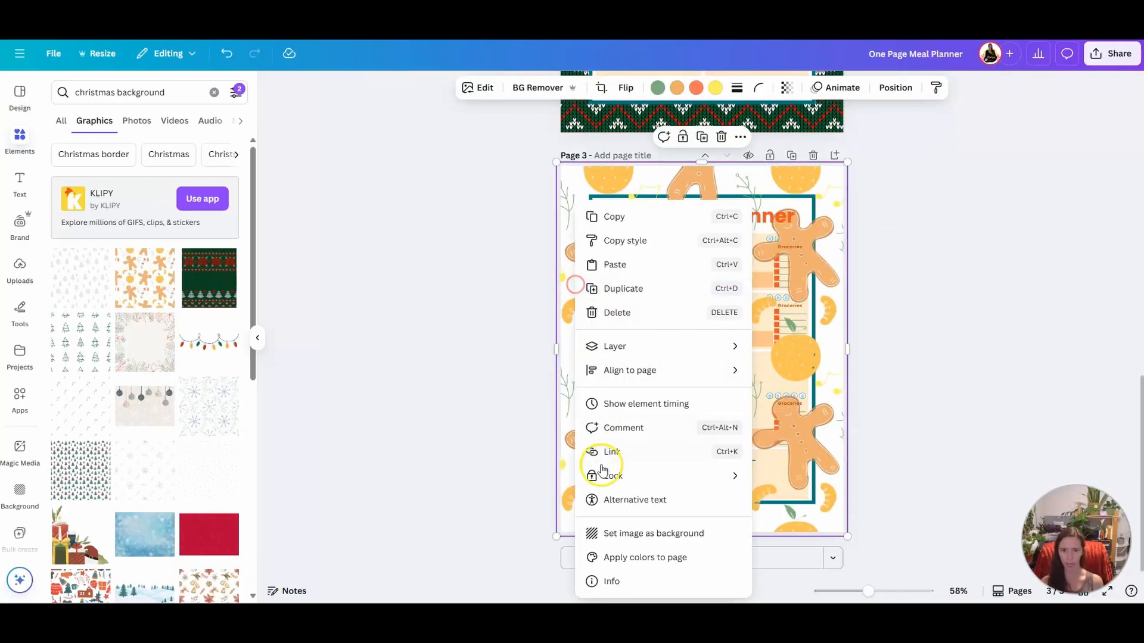
click(621, 534)
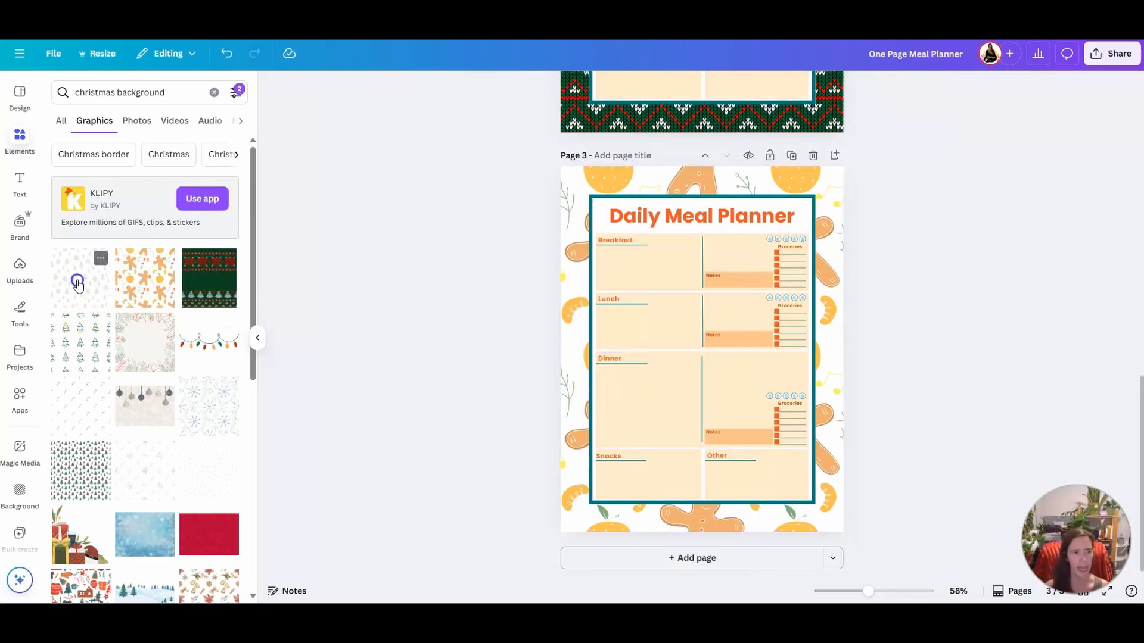
Replace the gingerbread background on page 3 with the multicolored Christmas-tree pattern
drag(77, 277, 165, 418)
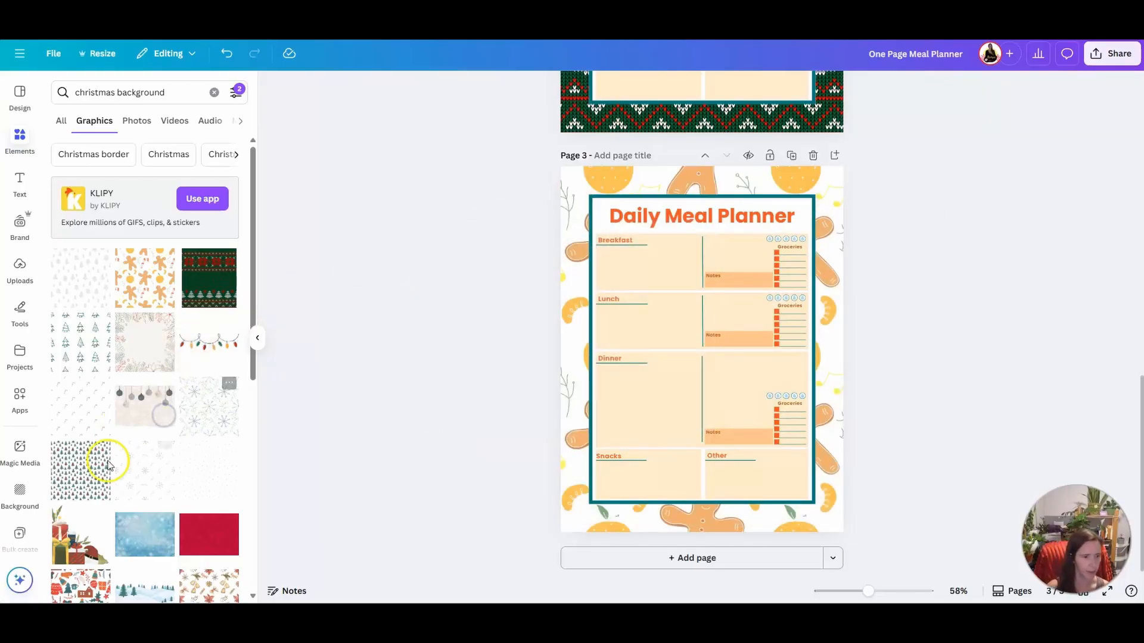
drag(64, 459, 576, 250)
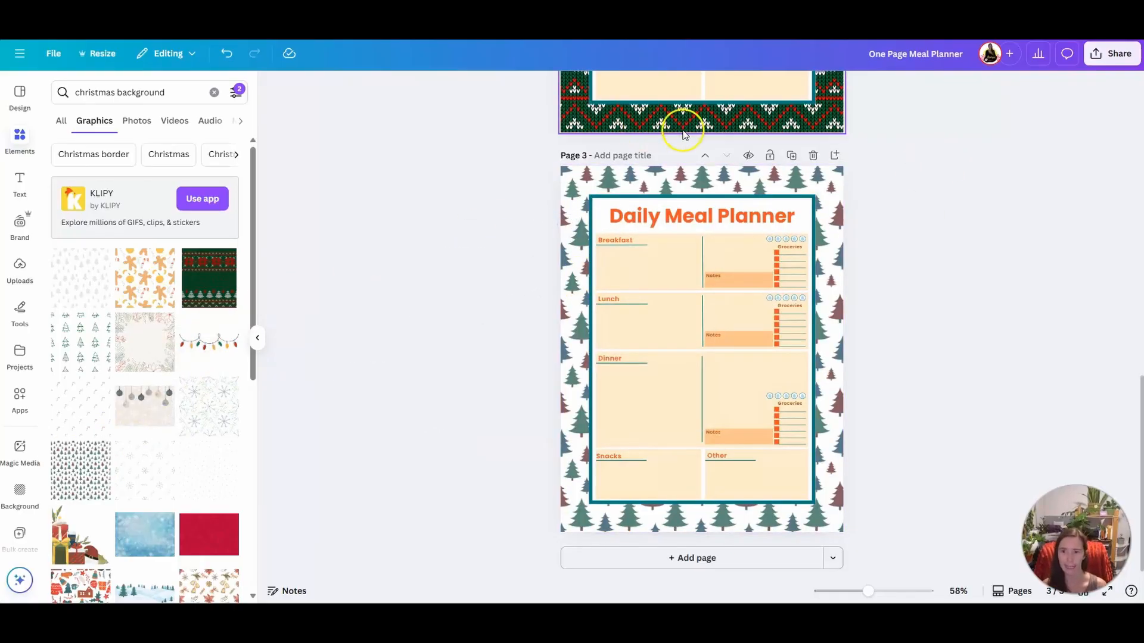
Duplicate page 3 and give page 4 the plain red snowflake background, then duplicate page 4 and give page 5 the blue snowy background
click(792, 156)
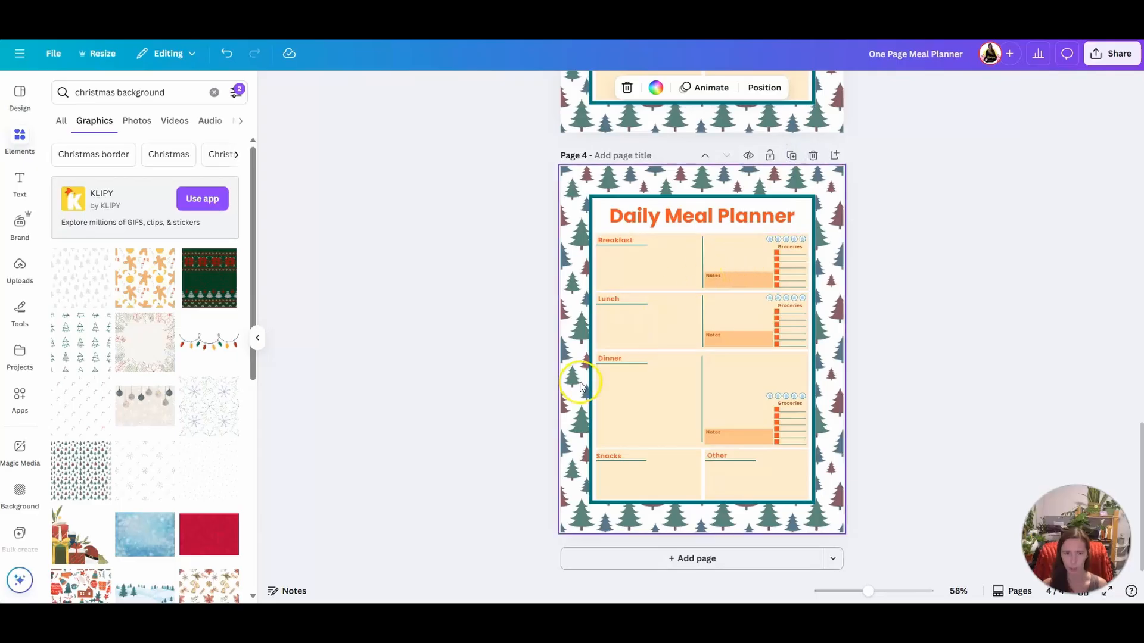
scroll(207, 439, down, 1)
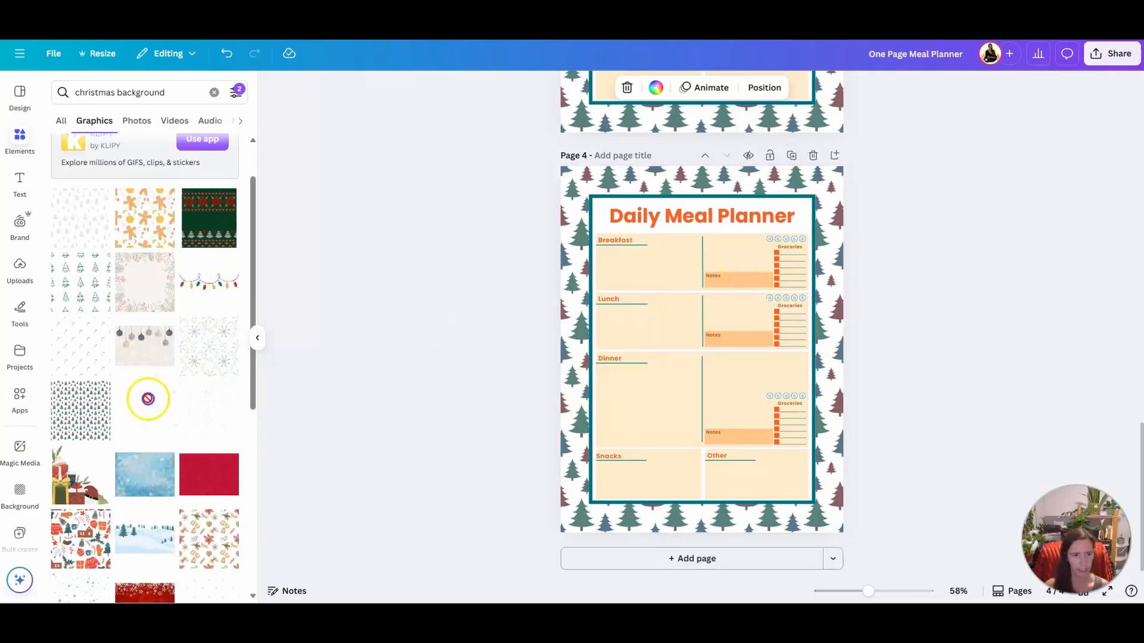
drag(208, 475, 575, 313)
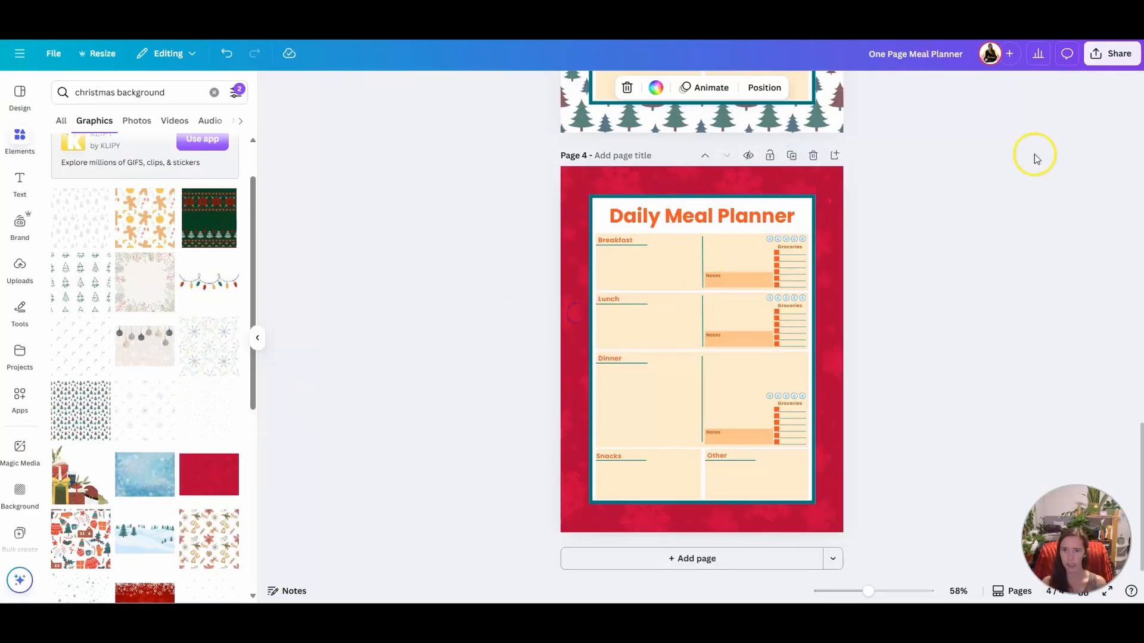
click(790, 158)
drag(133, 467, 571, 291)
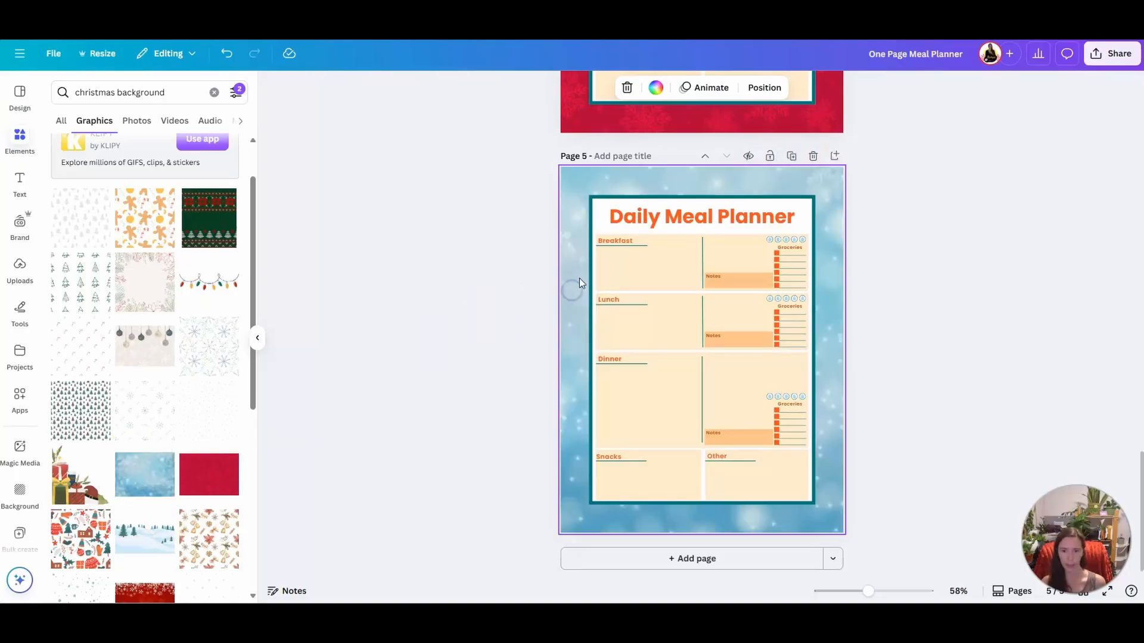
Duplicate page 5, try out other Christmas patterns, and set the blue snowflake pattern on white as the background of page 6
click(791, 155)
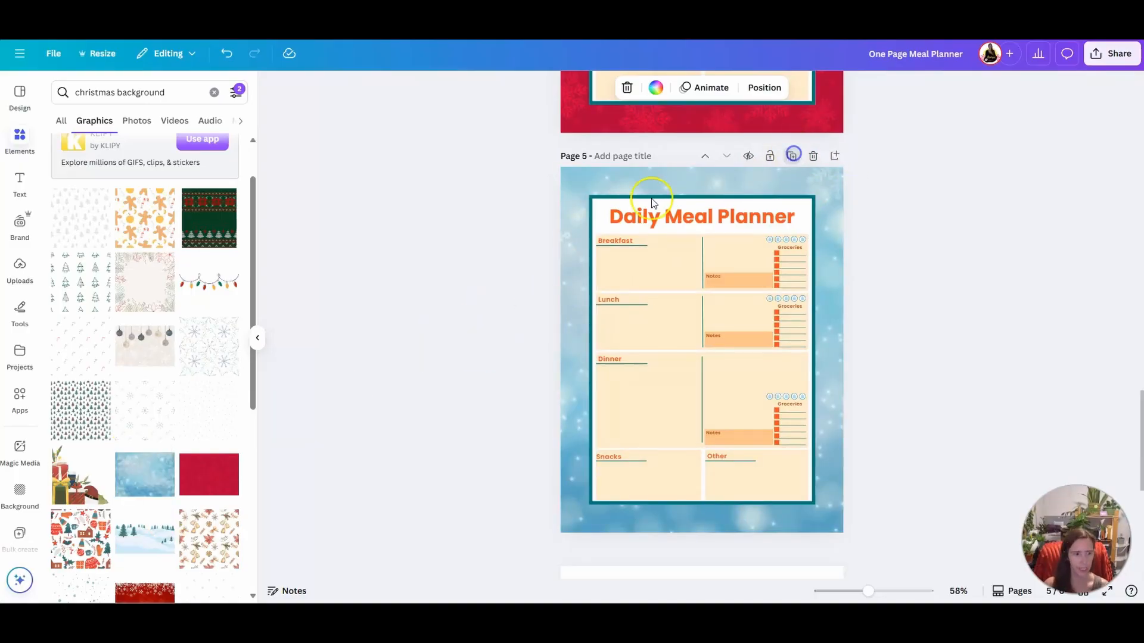
scroll(144, 380, down, 4)
drag(208, 298, 185, 333)
mouse_move(210, 486)
mouse_down()
mouse_move(571, 280)
mouse_move(222, 467)
mouse_move(208, 489)
mouse_up()
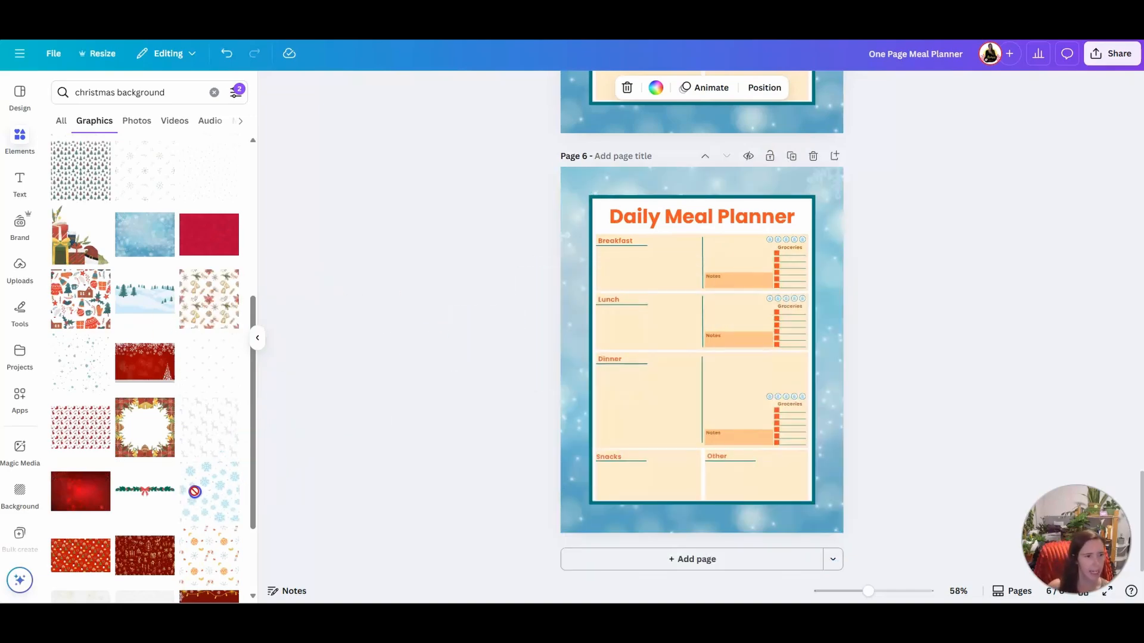
drag(81, 428, 156, 355)
scroll(140, 458, down, 4)
drag(208, 444, 562, 279)
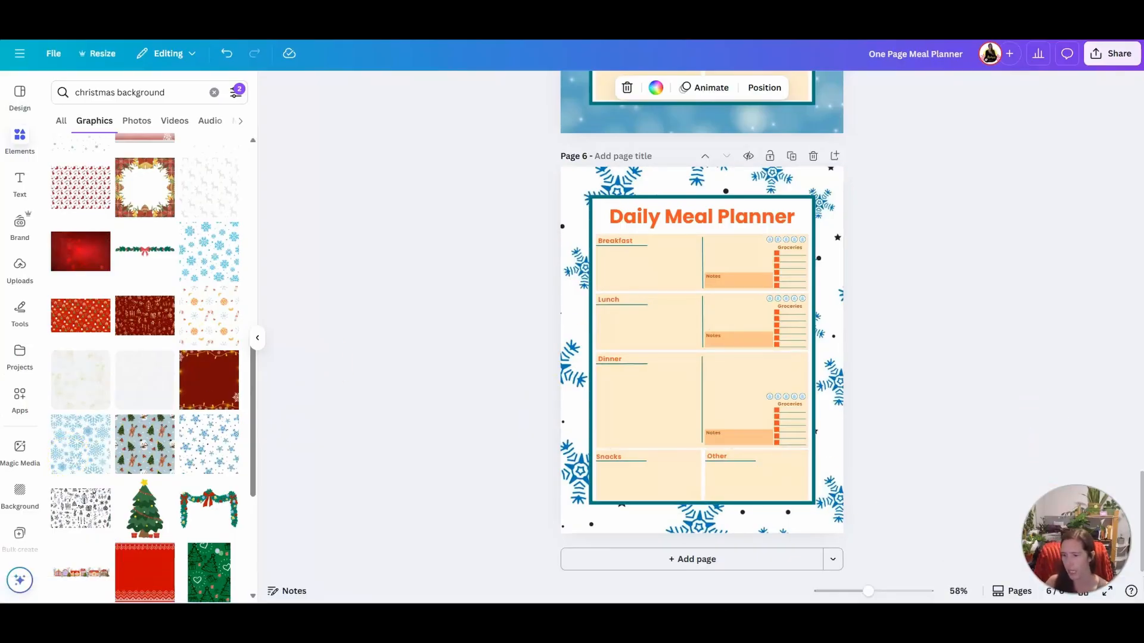
In the grid overview of all pages, delete the knitted-sweater page, the white page with blue snowflakes, and the red page
click(1084, 596)
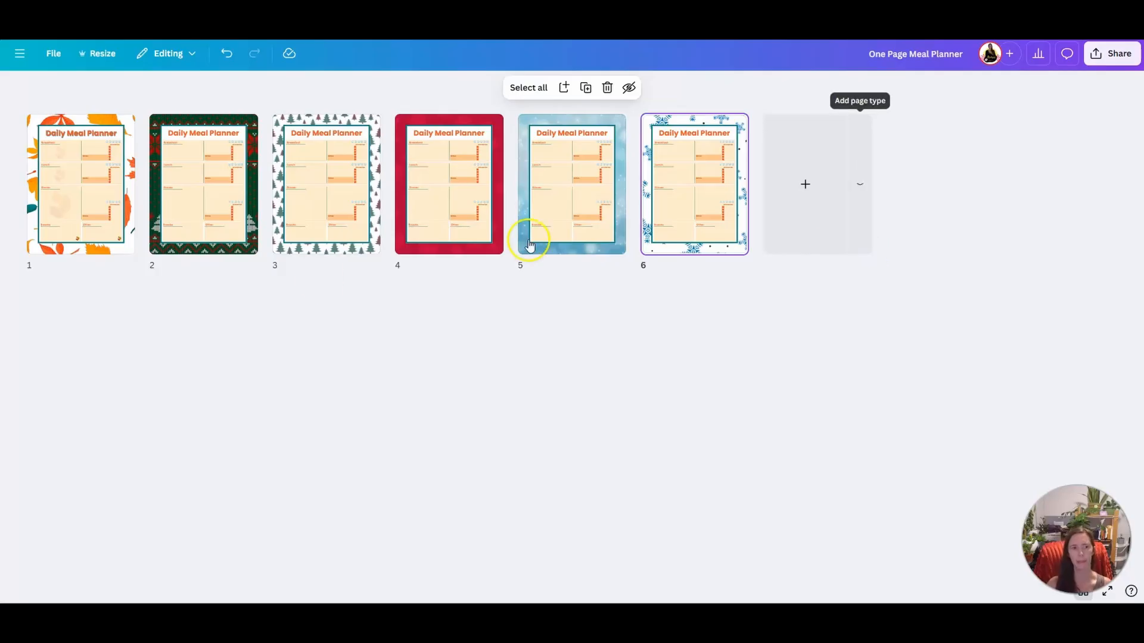
click(226, 240)
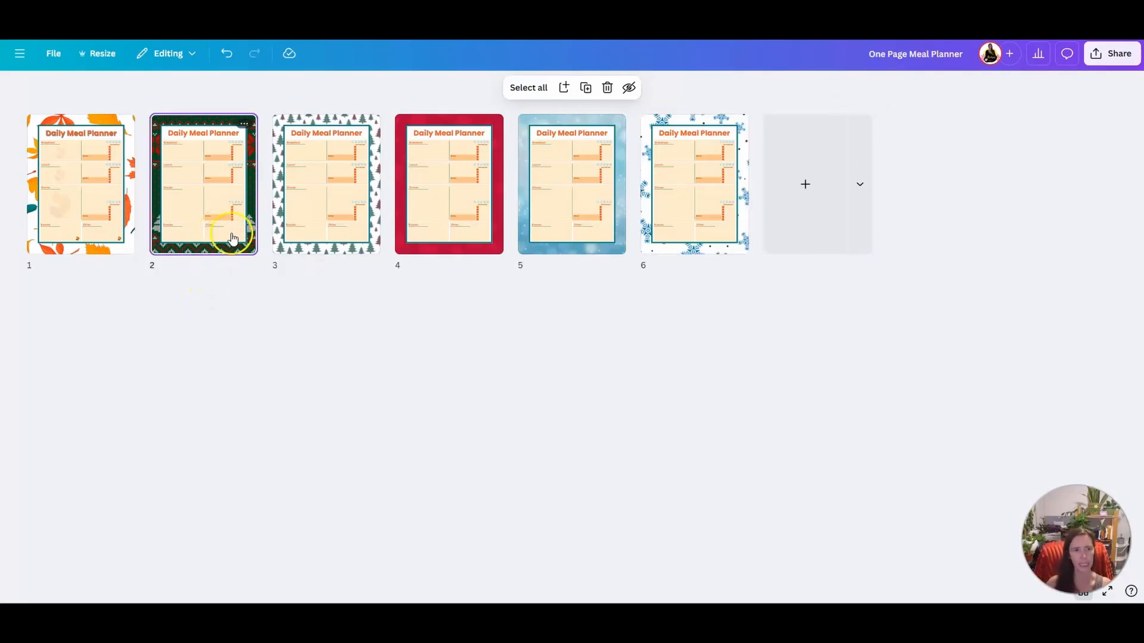
key(Delete)
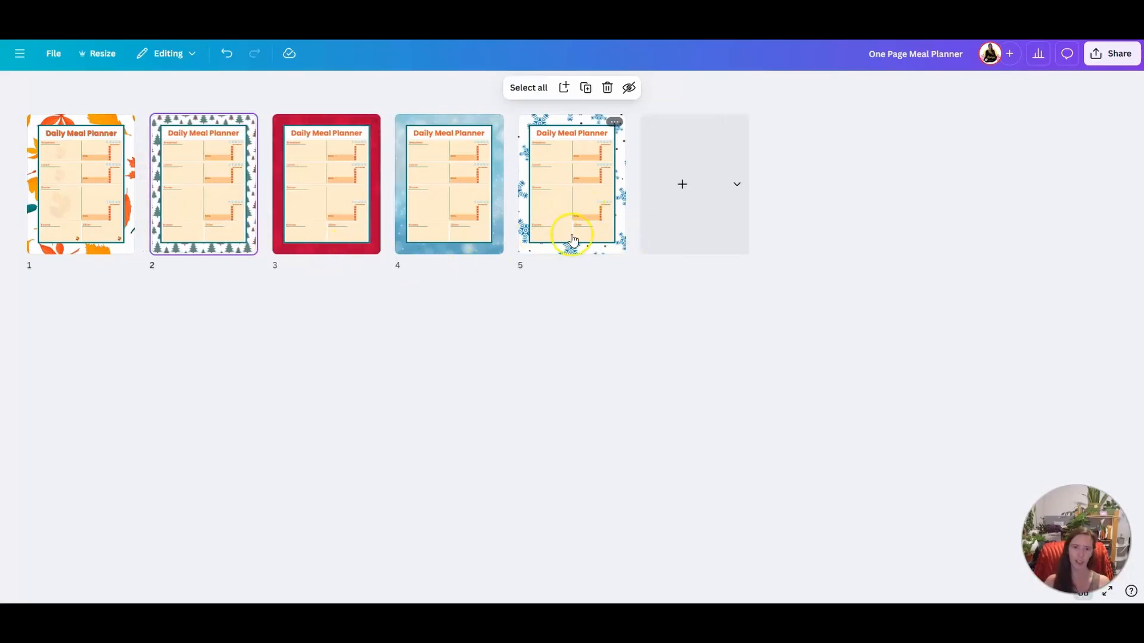
click(601, 246)
key(Delete)
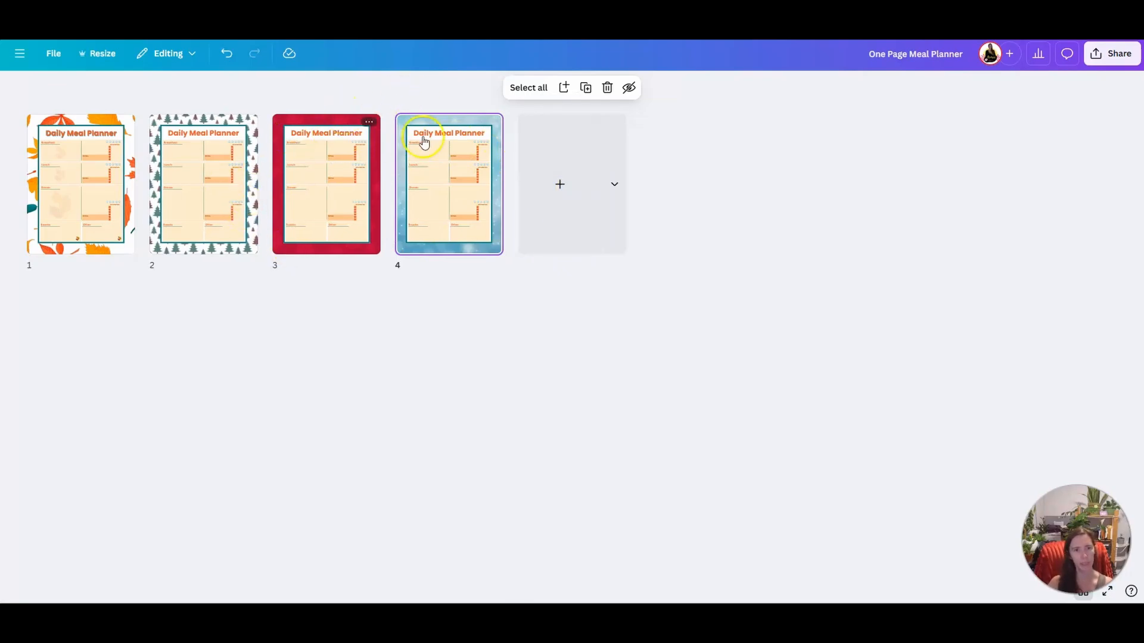
mouse_move(388, 139)
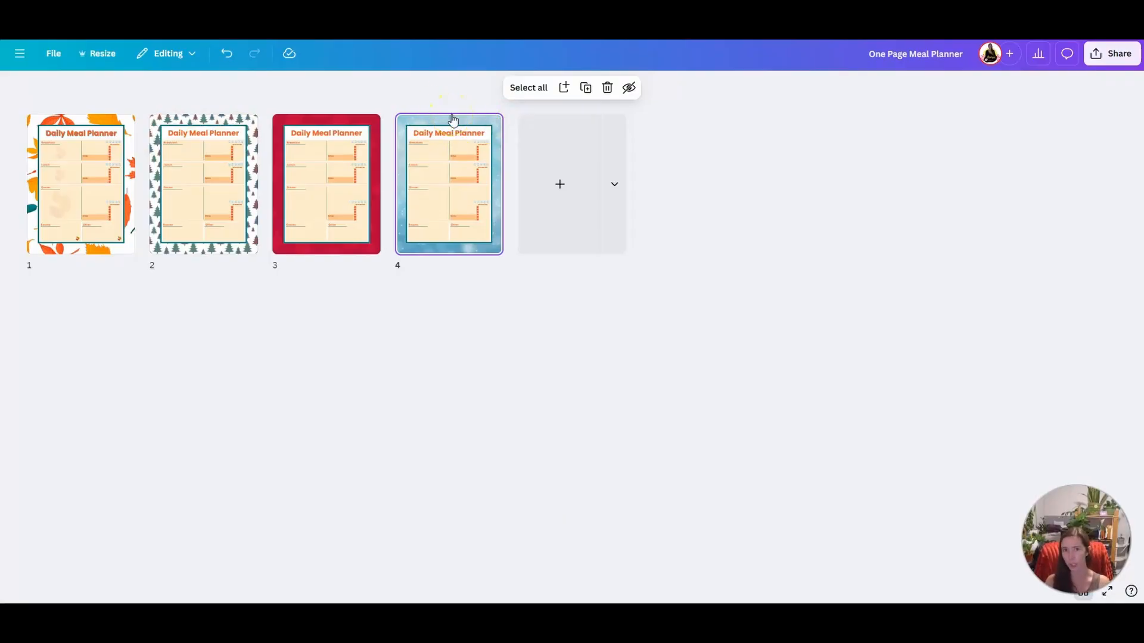
click(348, 131)
key(Delete)
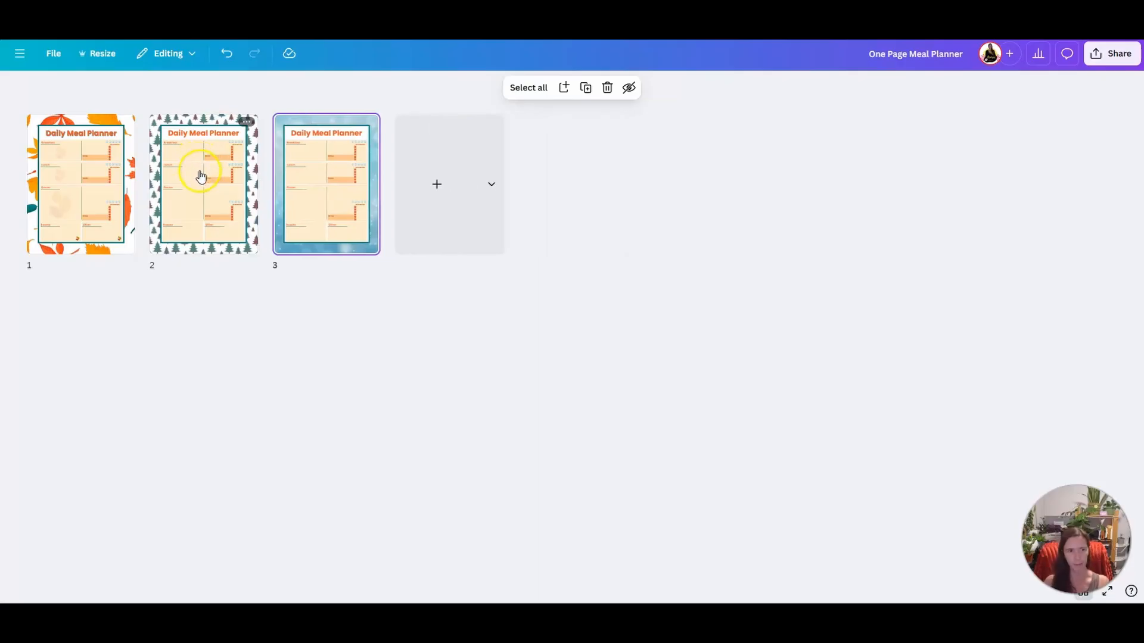
Open the Christmas-tree page for editing and recolor its "Daily Meal Planner" title with the gray azure from the background's photo colors
double_click(199, 172)
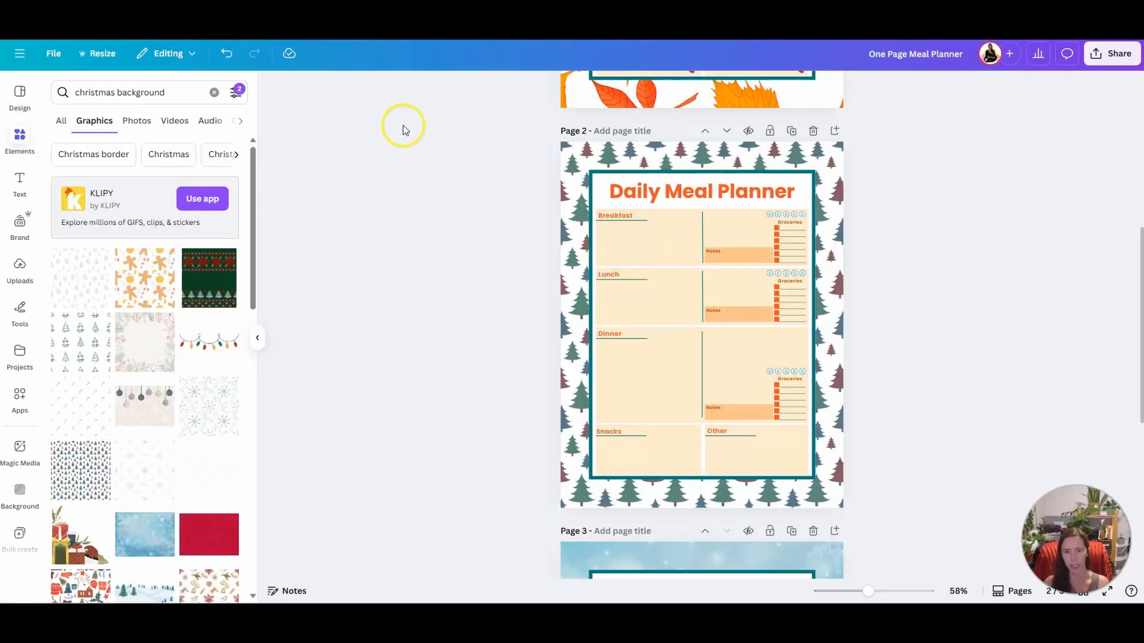
click(702, 198)
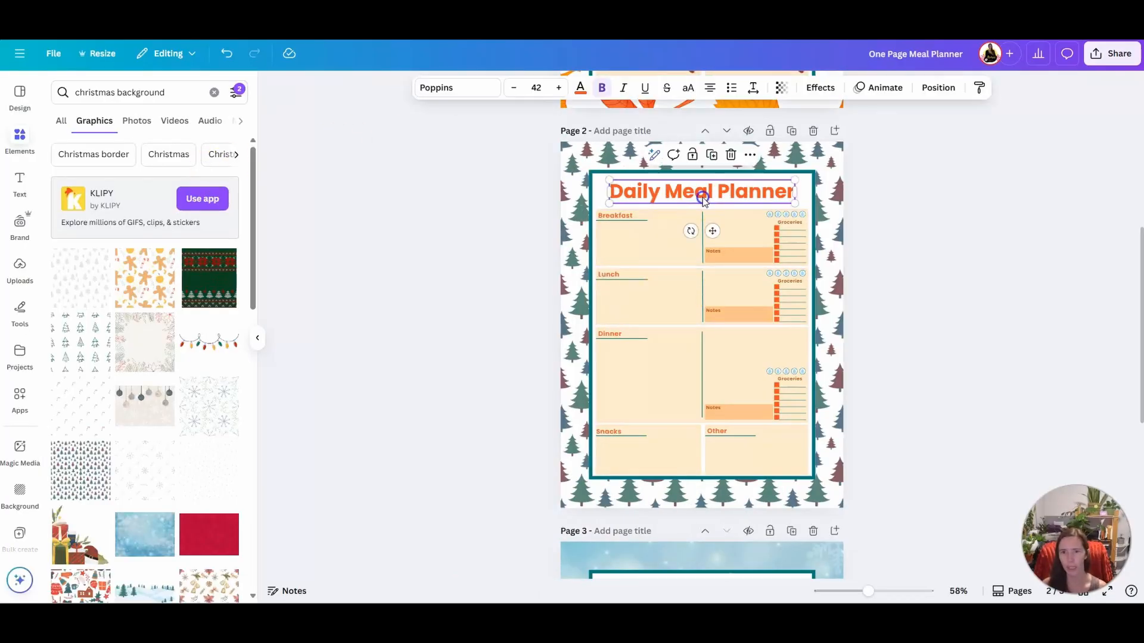
click(580, 88)
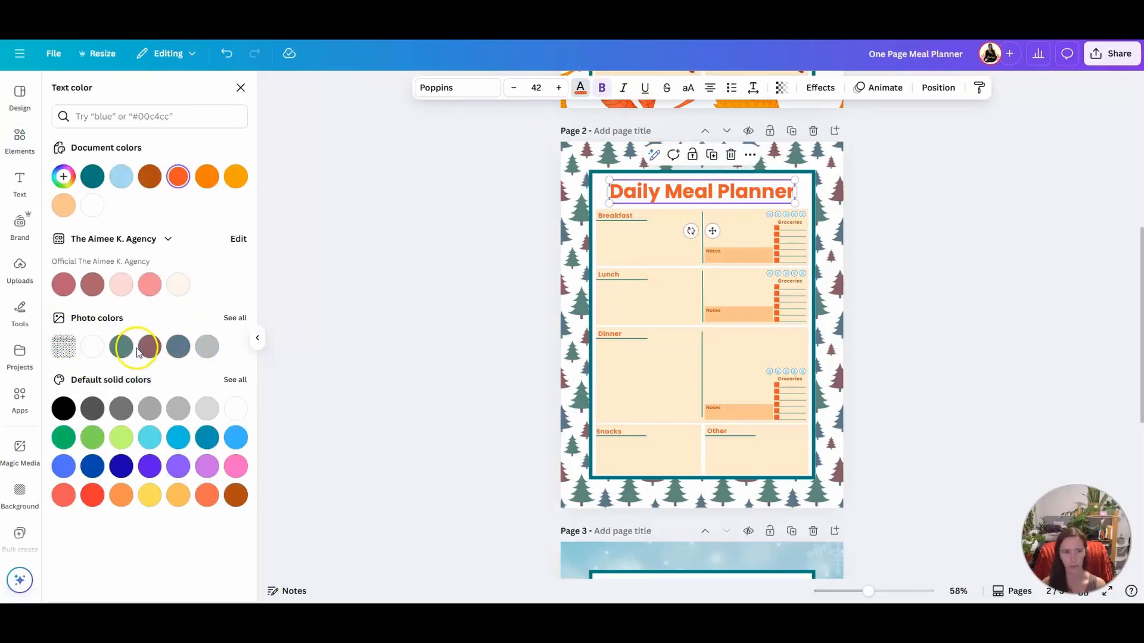
click(174, 348)
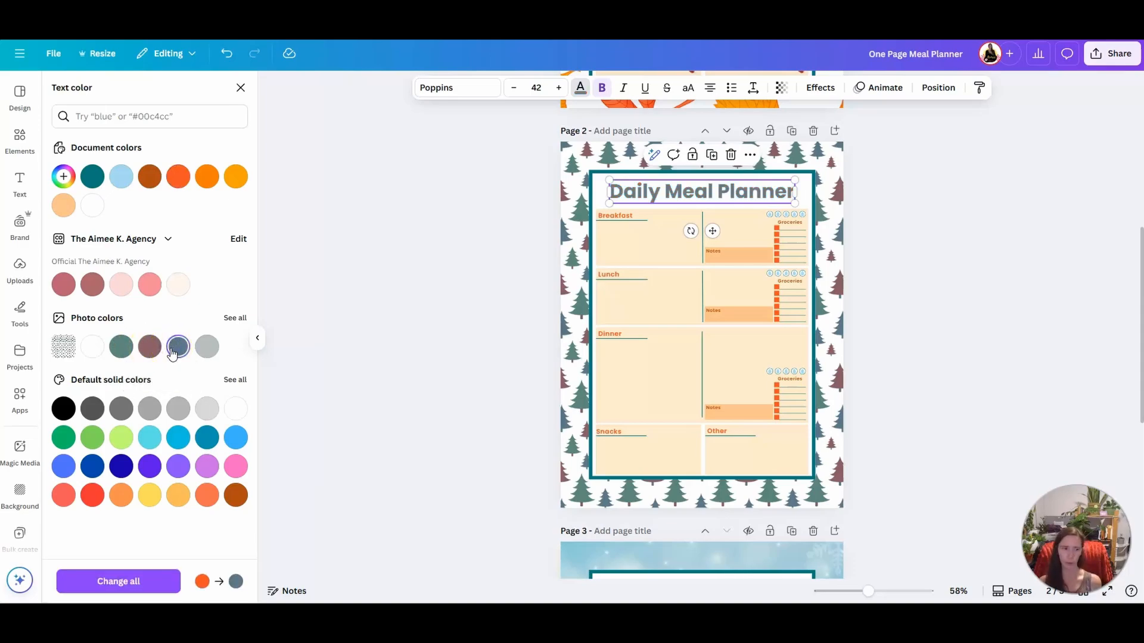
Change the stroke of the large frame around the planner on page 2 to gray crimson #895d65
click(596, 181)
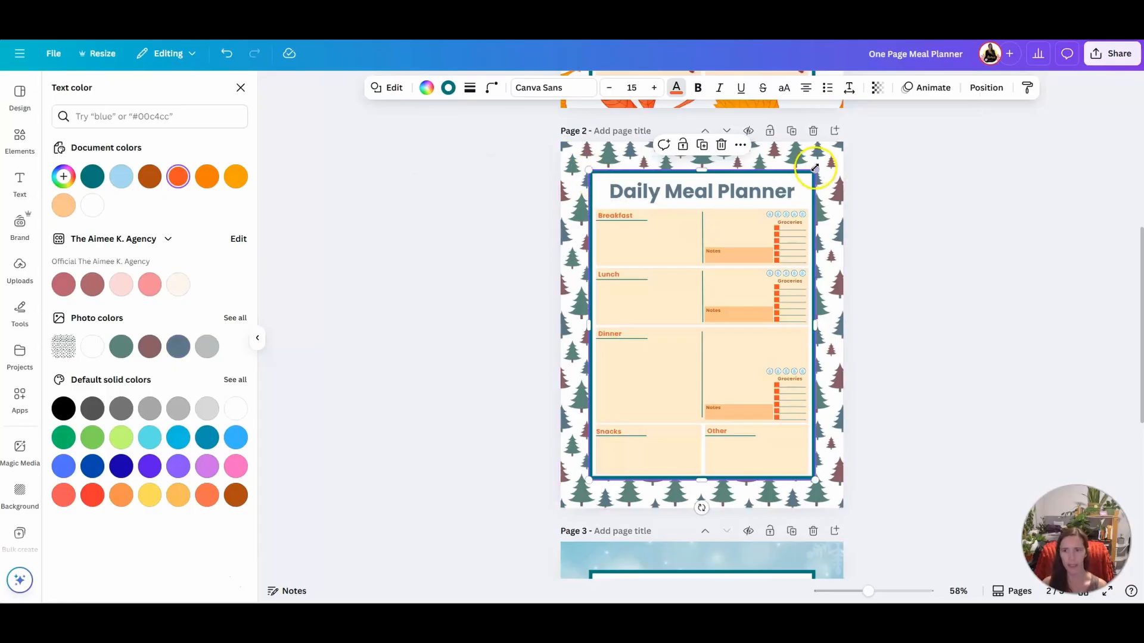
click(448, 89)
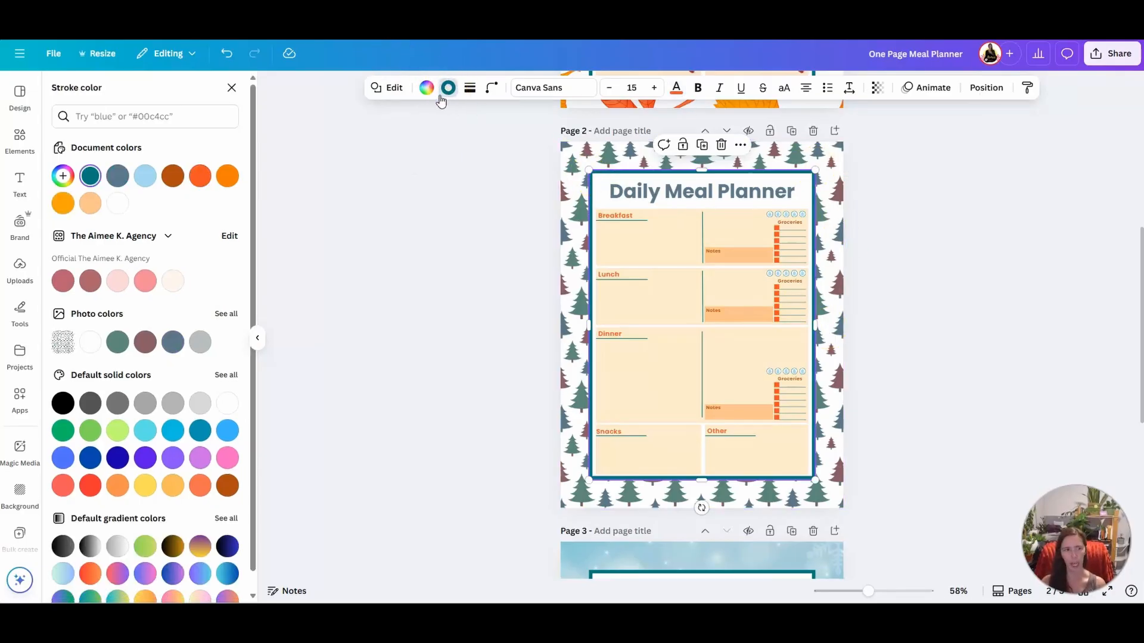
click(144, 344)
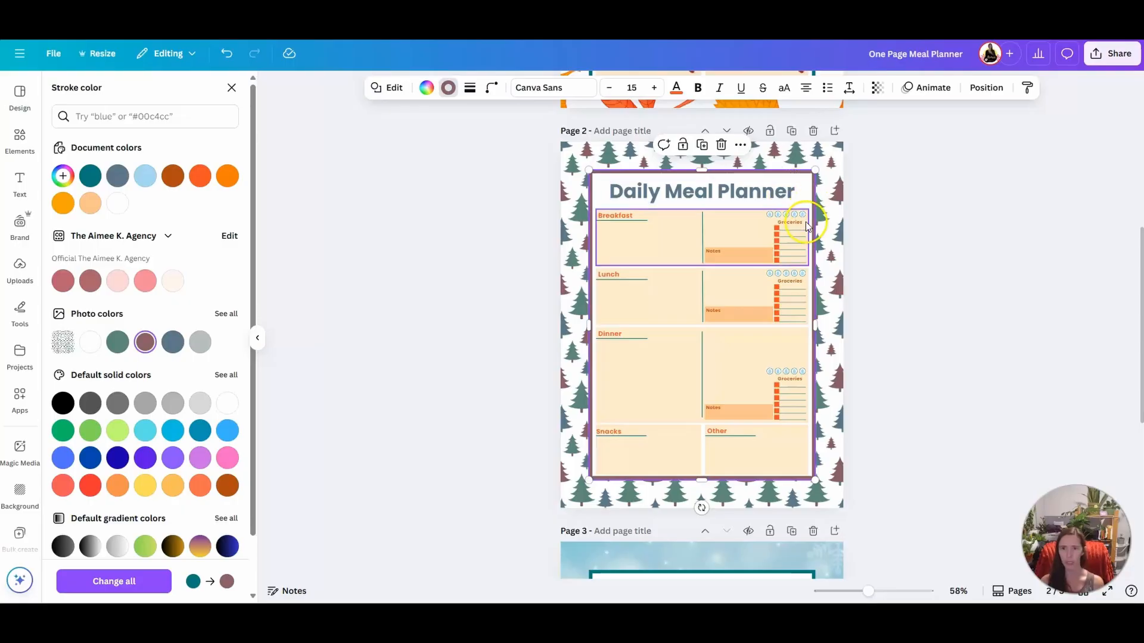
Fill the Breakfast box with the light gray photo color and apply that fill change to all matching elements
click(684, 221)
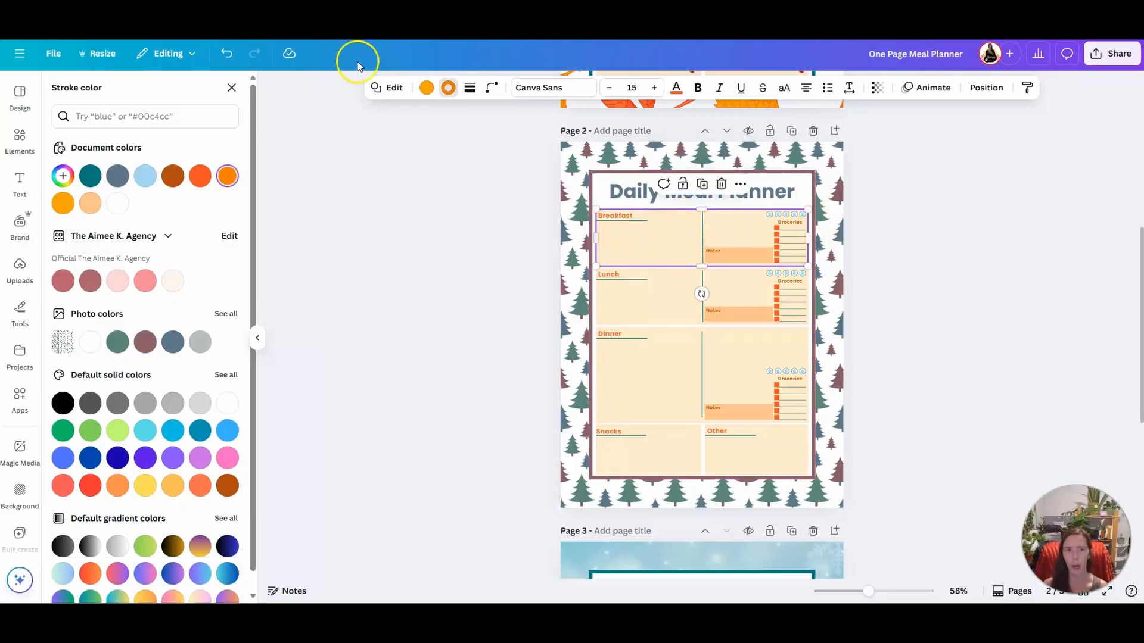
click(424, 89)
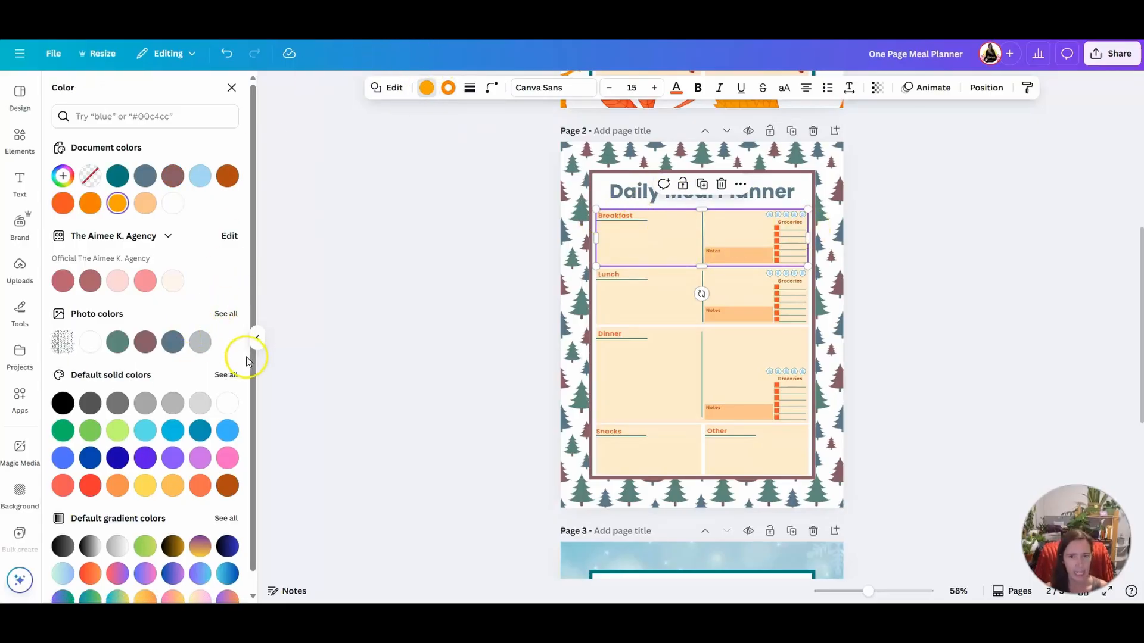
click(203, 349)
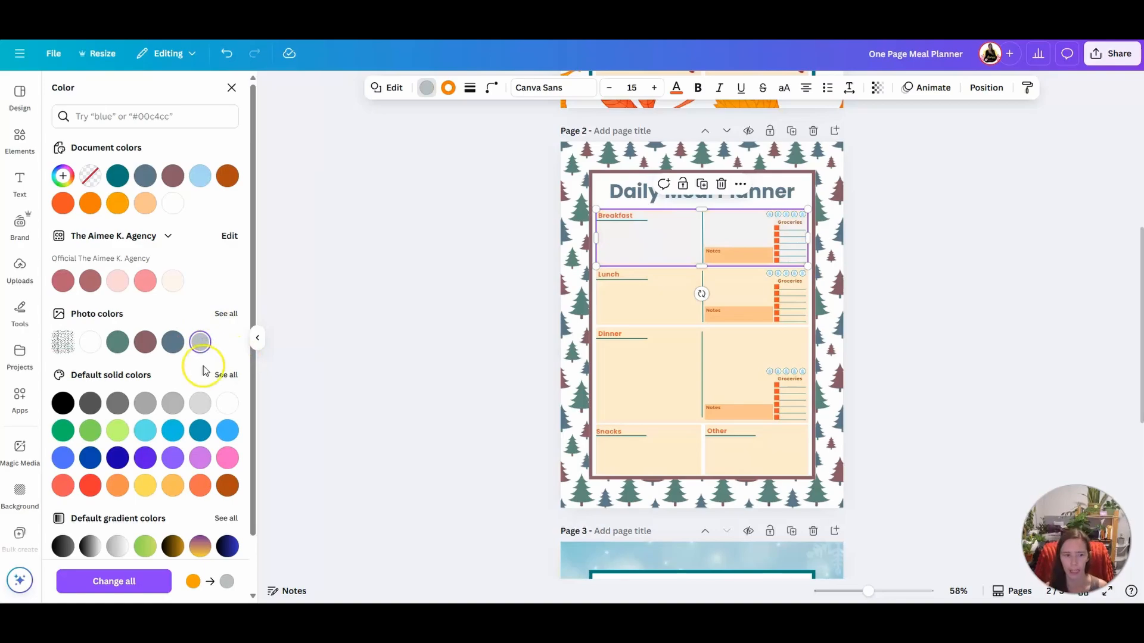
click(142, 591)
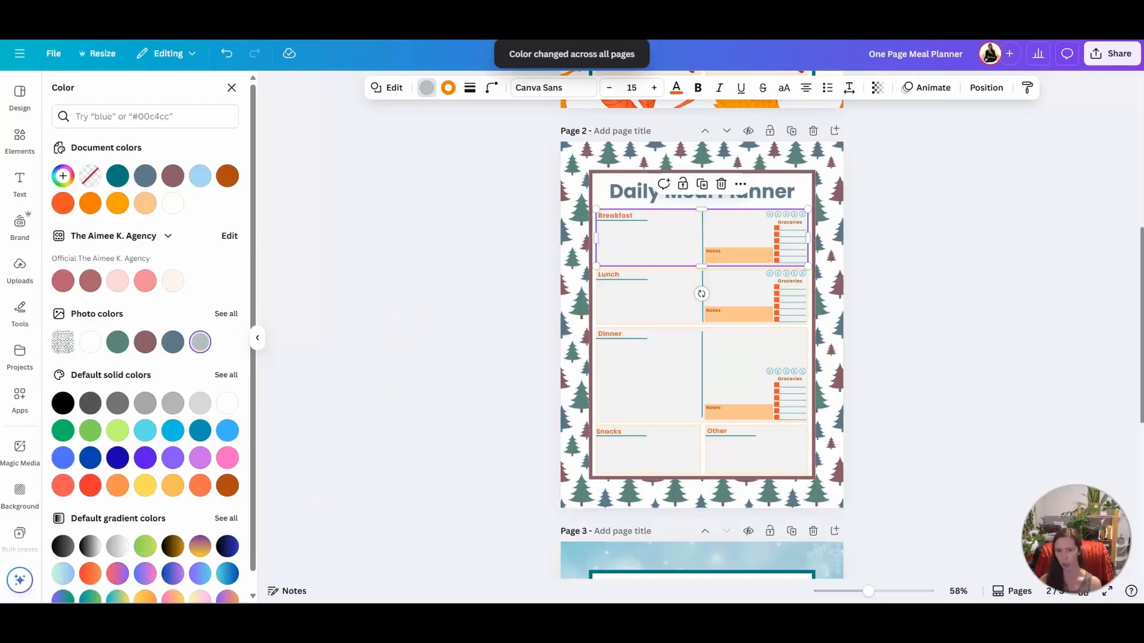
Set the Breakfast box's stroke to the muted green photo color, apply it to all matching strokes, and deselect the box
click(450, 91)
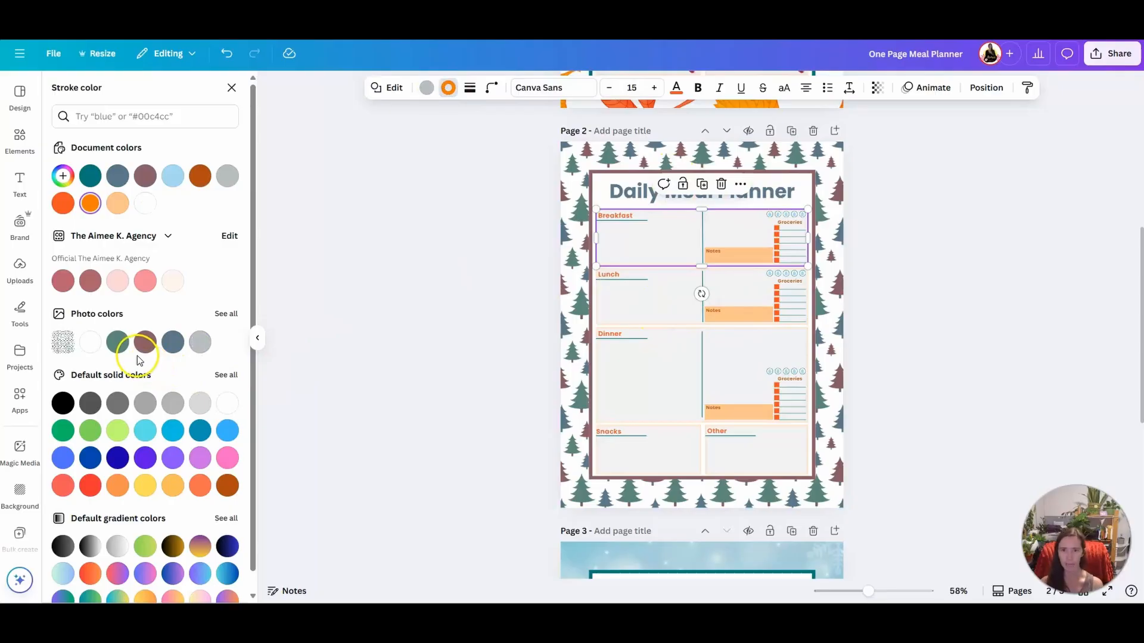
click(117, 343)
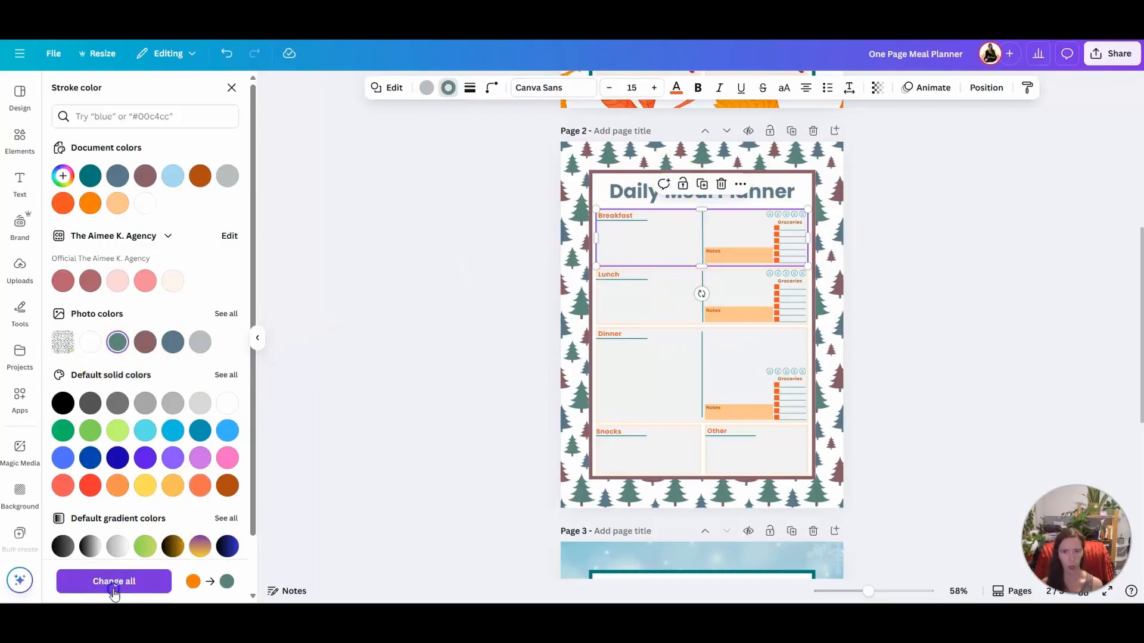
click(113, 581)
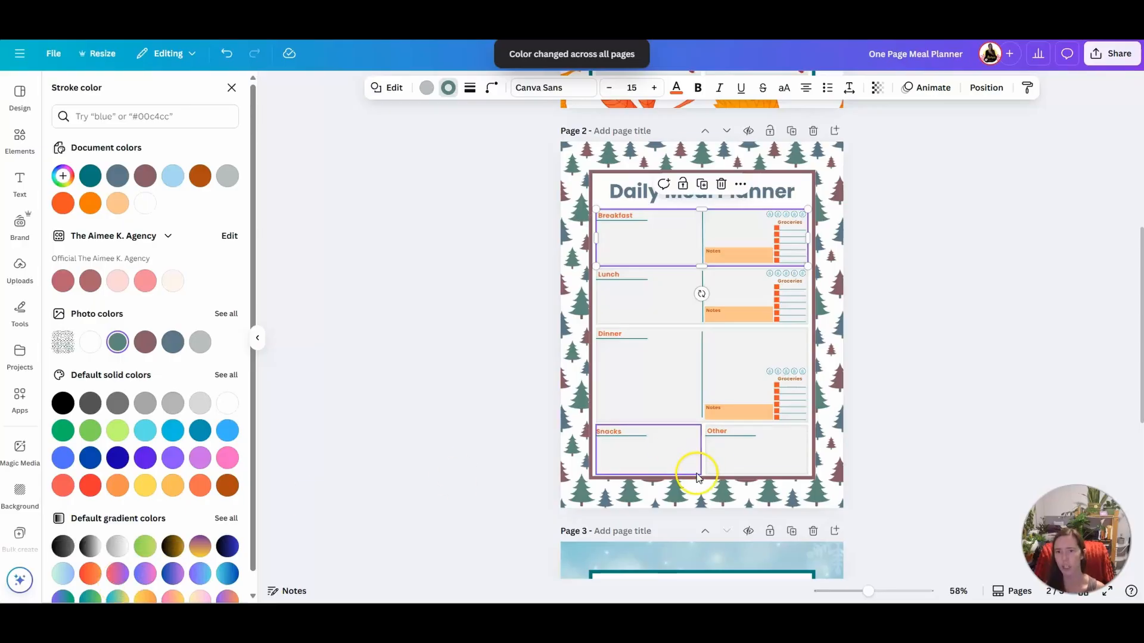
click(821, 206)
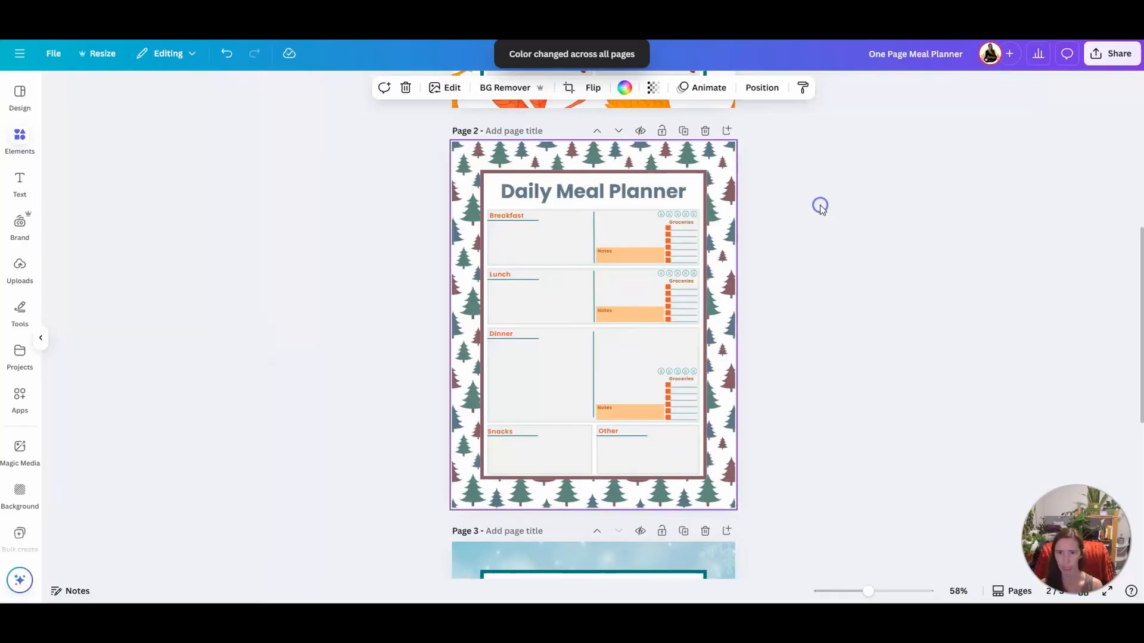
click(684, 244)
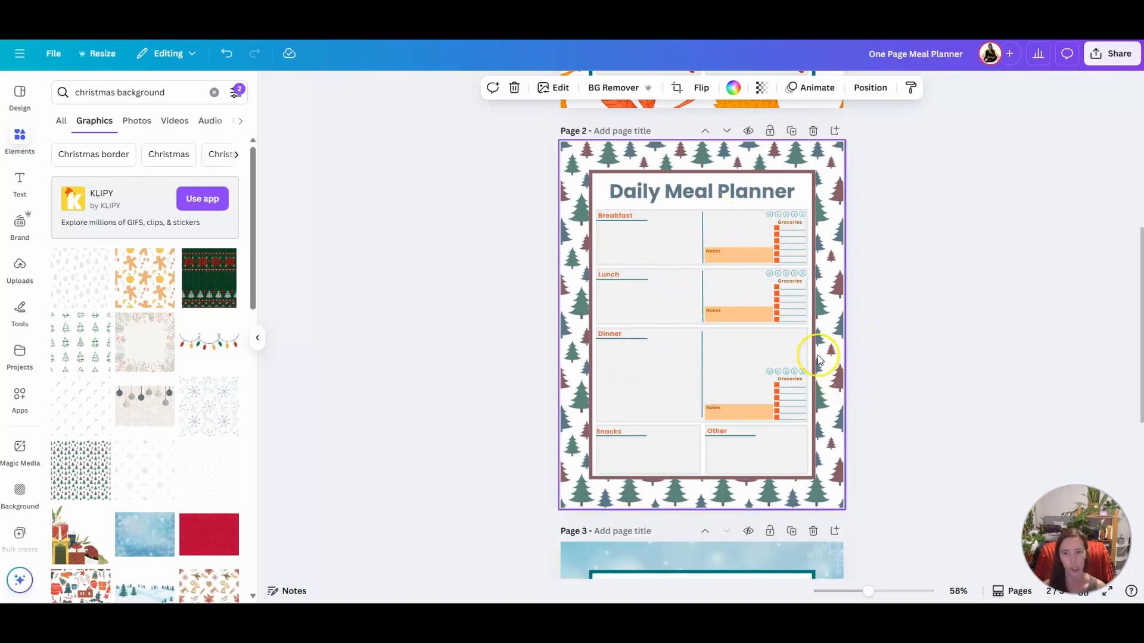
Recolor the vertical divider line in the Breakfast box to gray crimson #895d65 and replace its teal color everywhere
click(701, 233)
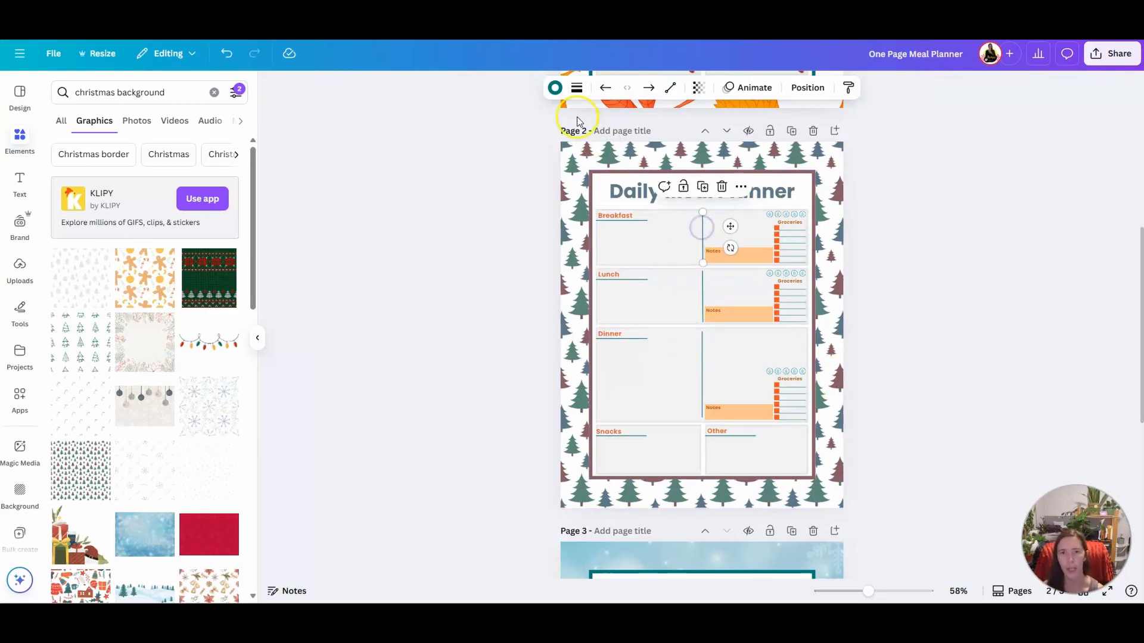
click(556, 87)
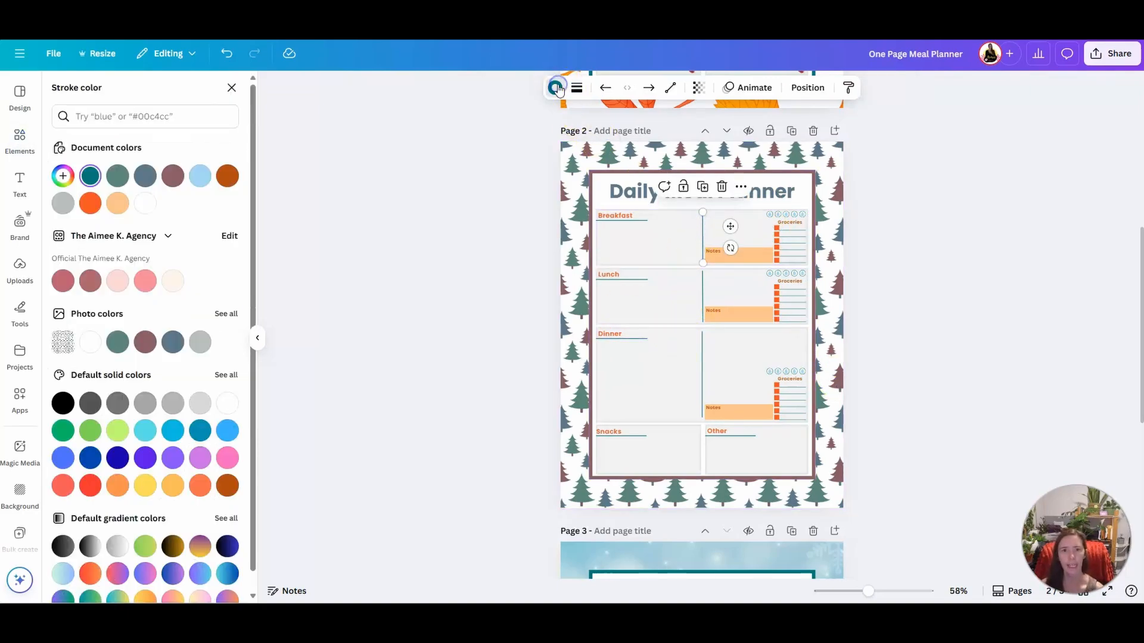
click(173, 342)
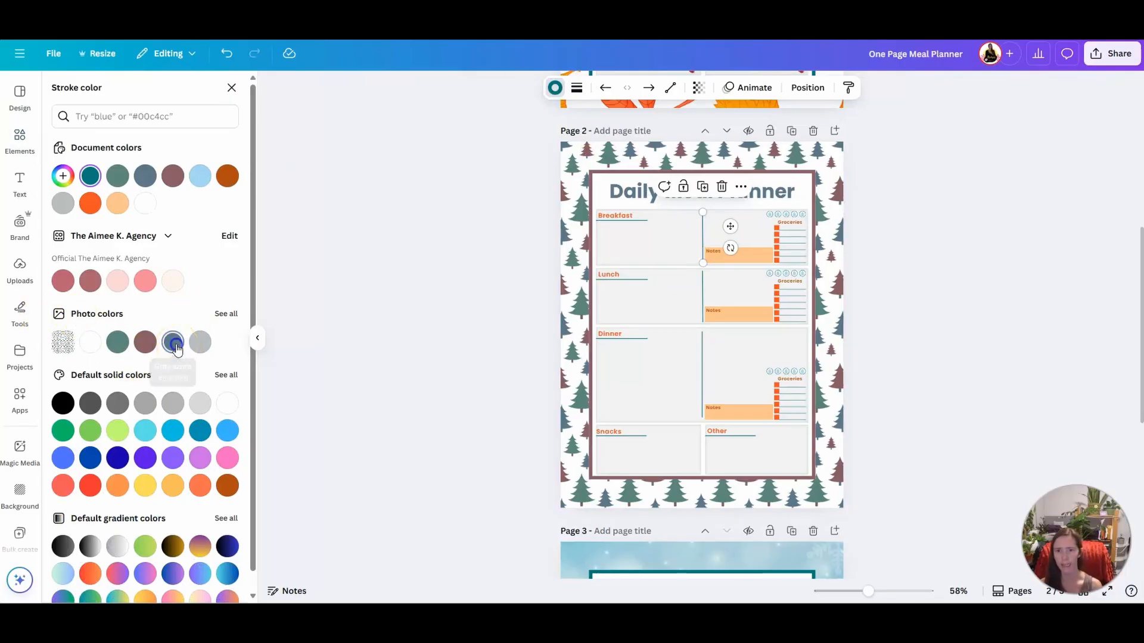
click(145, 346)
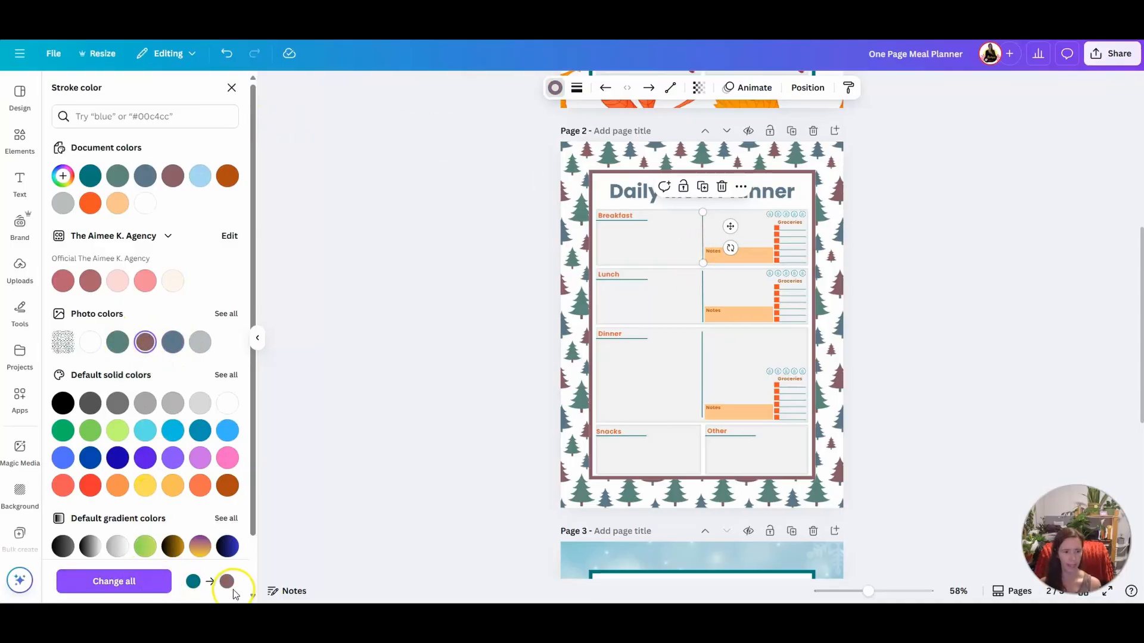
click(132, 583)
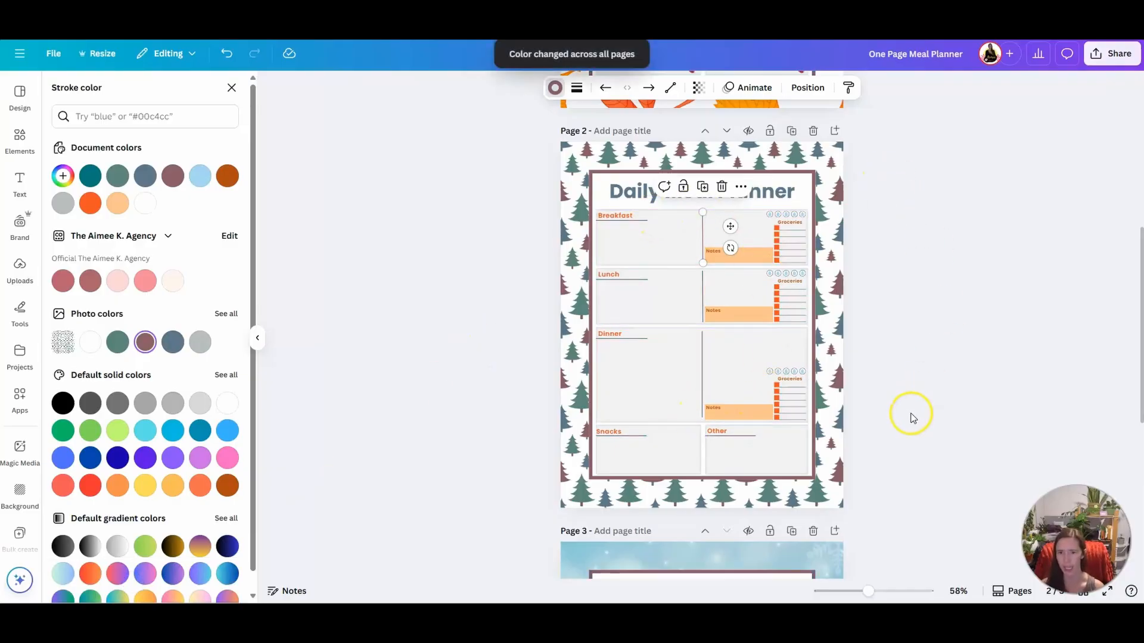
Delete page 3 with the blue snowy background
click(813, 530)
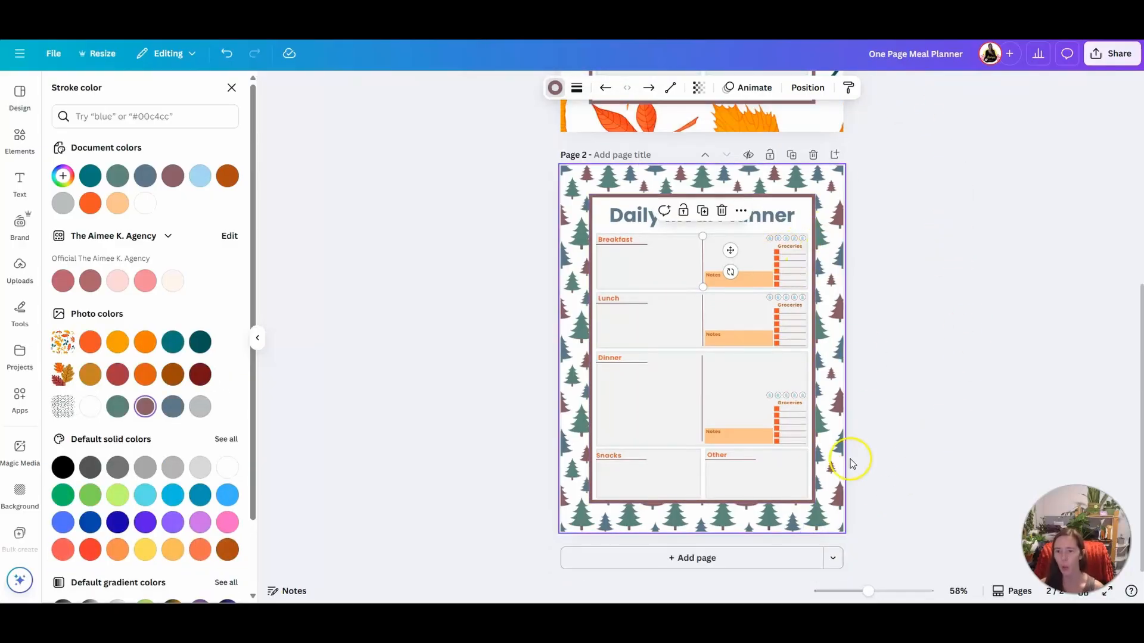
Fill the Lunch section's Notes box with the muted green photo color and replace the light orange everywhere
click(742, 338)
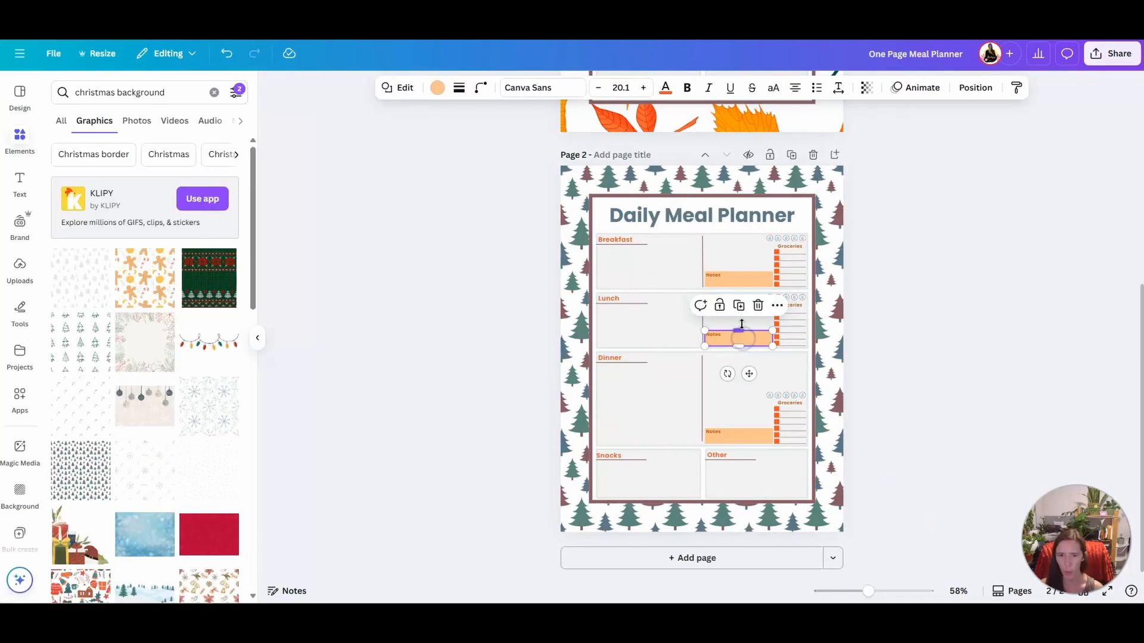
click(438, 88)
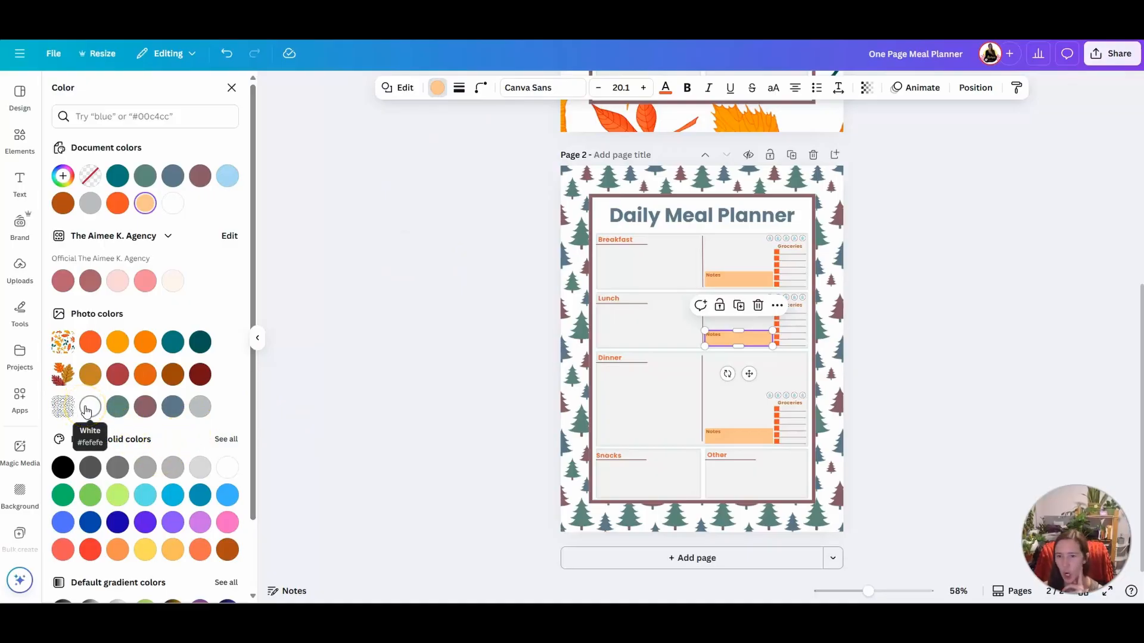
click(119, 411)
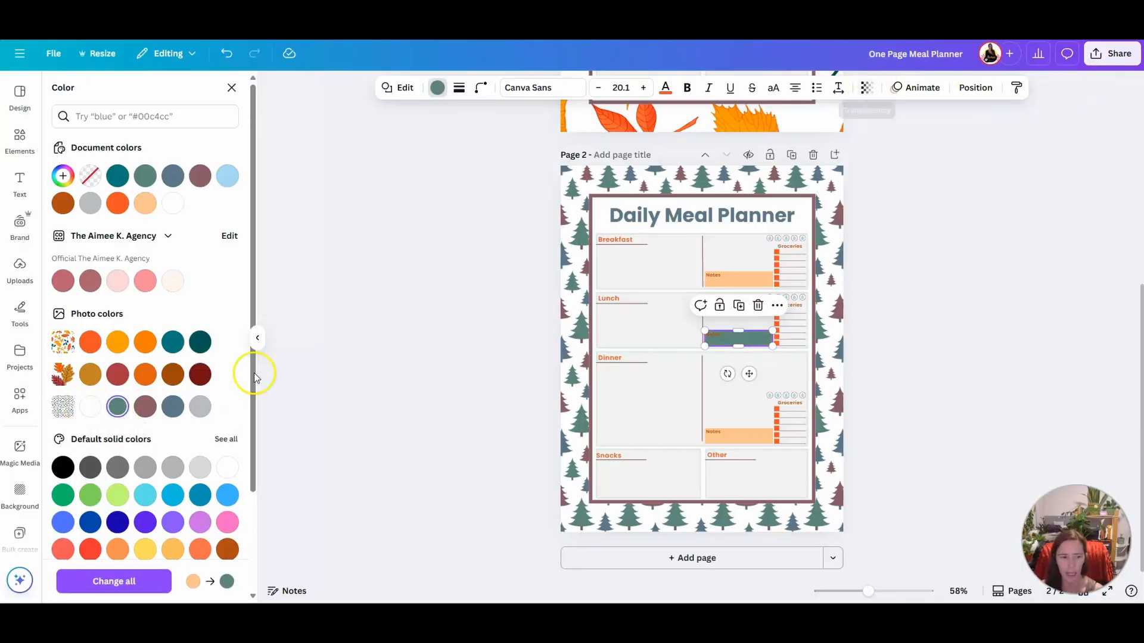
click(119, 582)
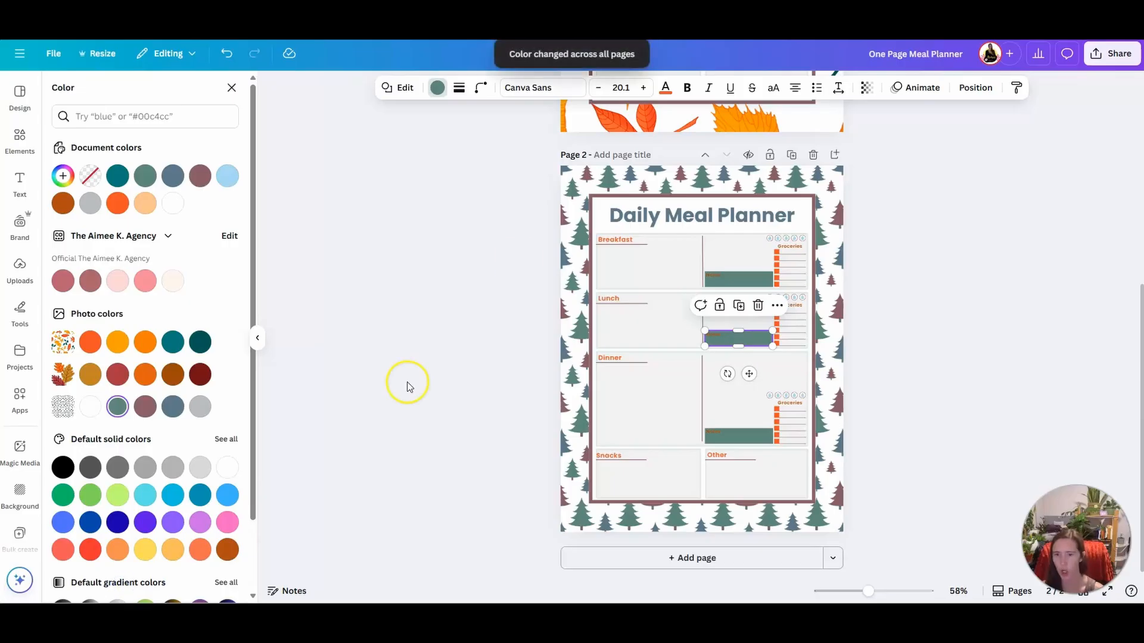
scroll(817, 200, up, 6)
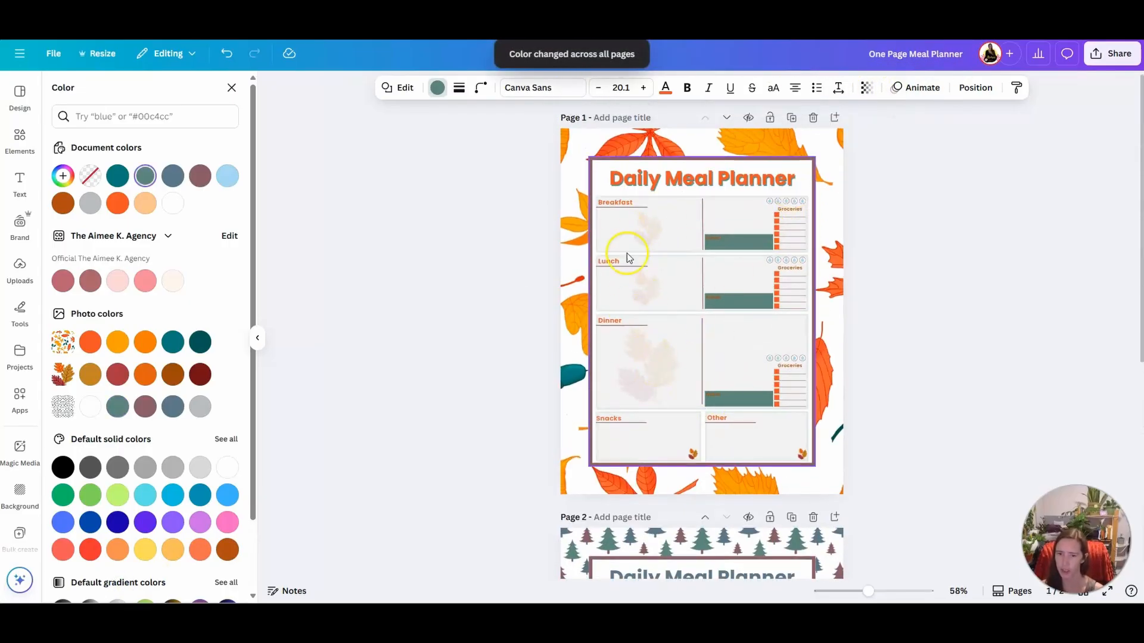
scroll(893, 199, down, 3)
scroll(881, 155, down, 3)
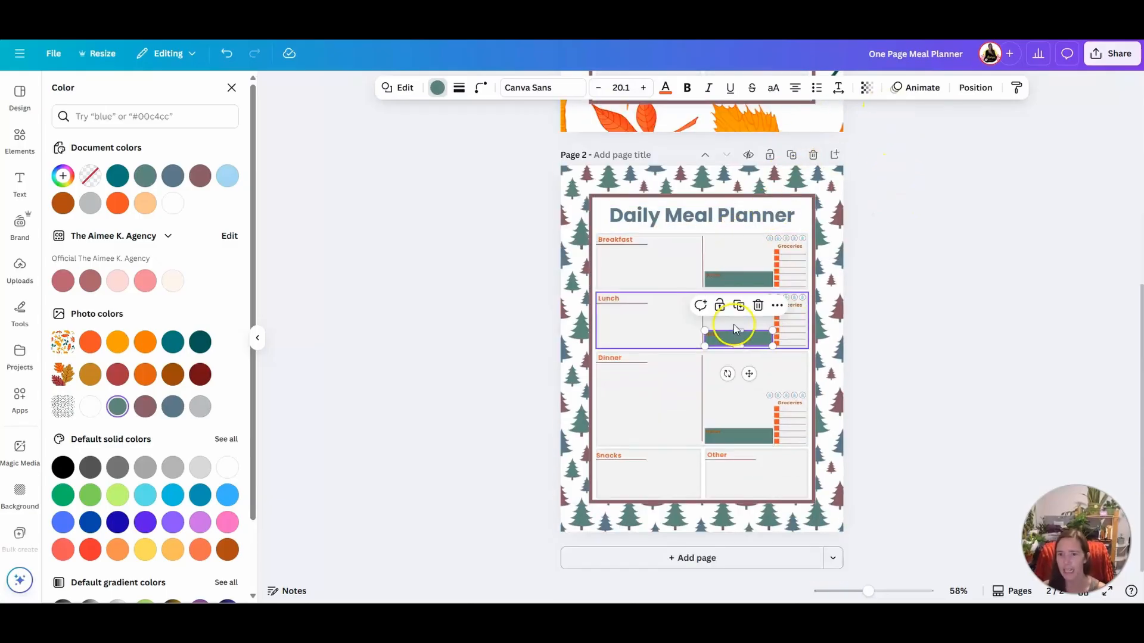
Set the Breakfast Notes box's transparency to about 26
click(737, 279)
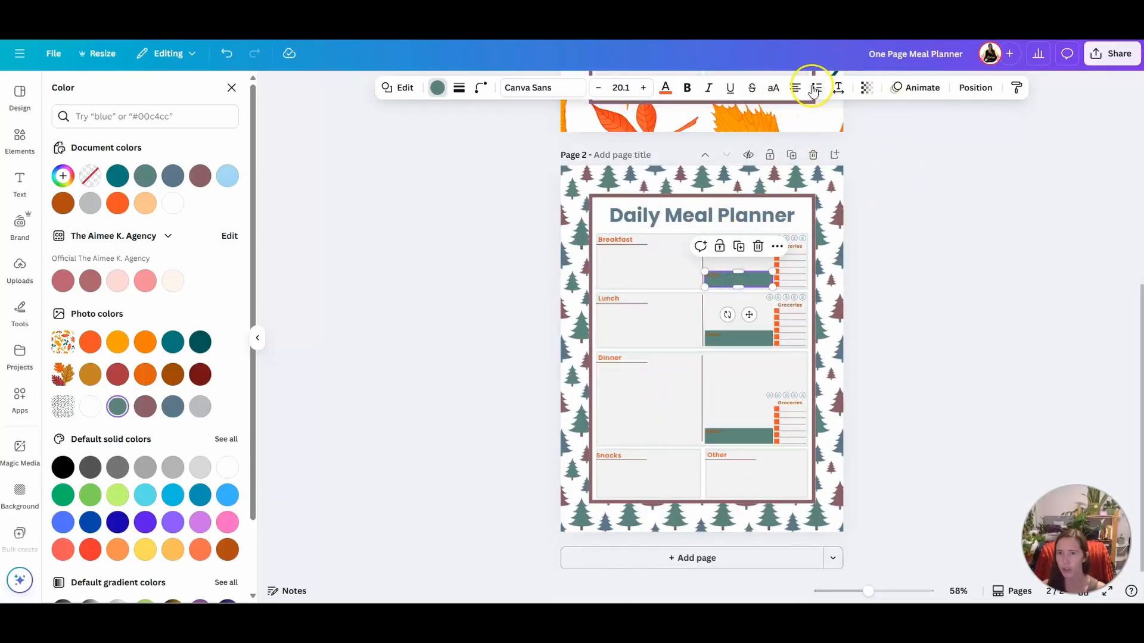
click(866, 88)
drag(882, 141, 830, 141)
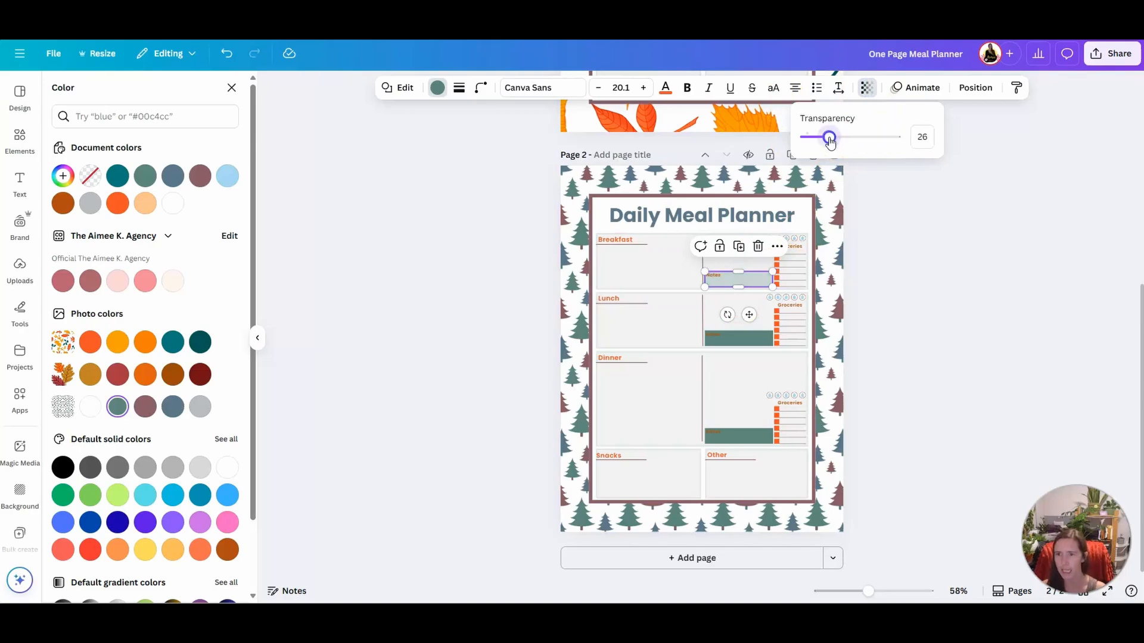
drag(912, 253, 769, 273)
Set the transparency of the Lunch and Dinner Notes boxes to 22
click(745, 340)
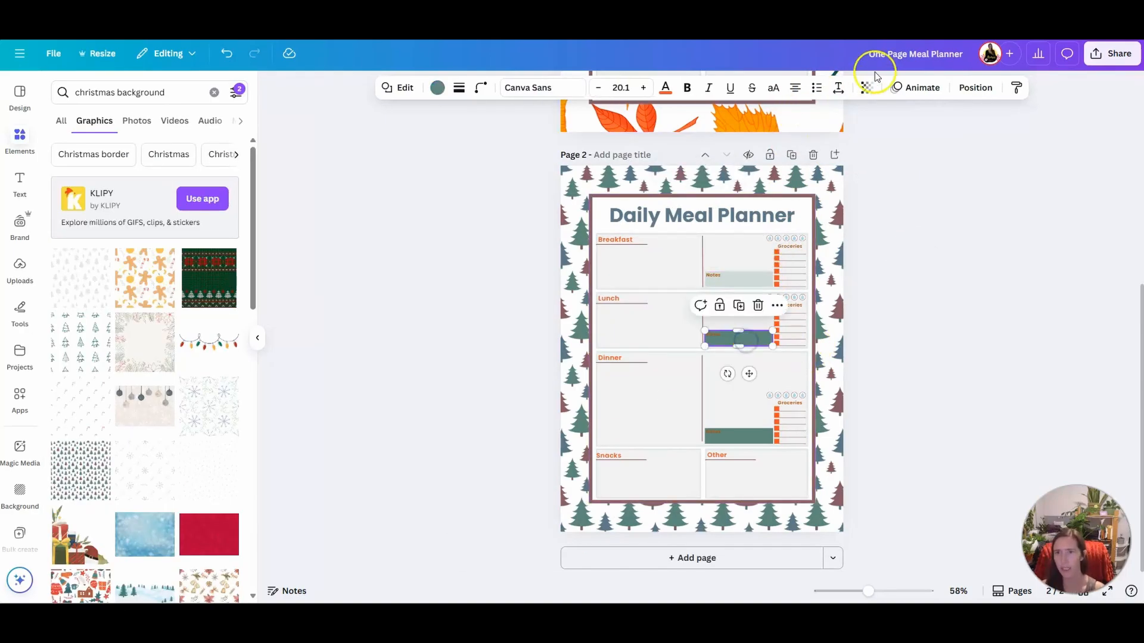
click(864, 88)
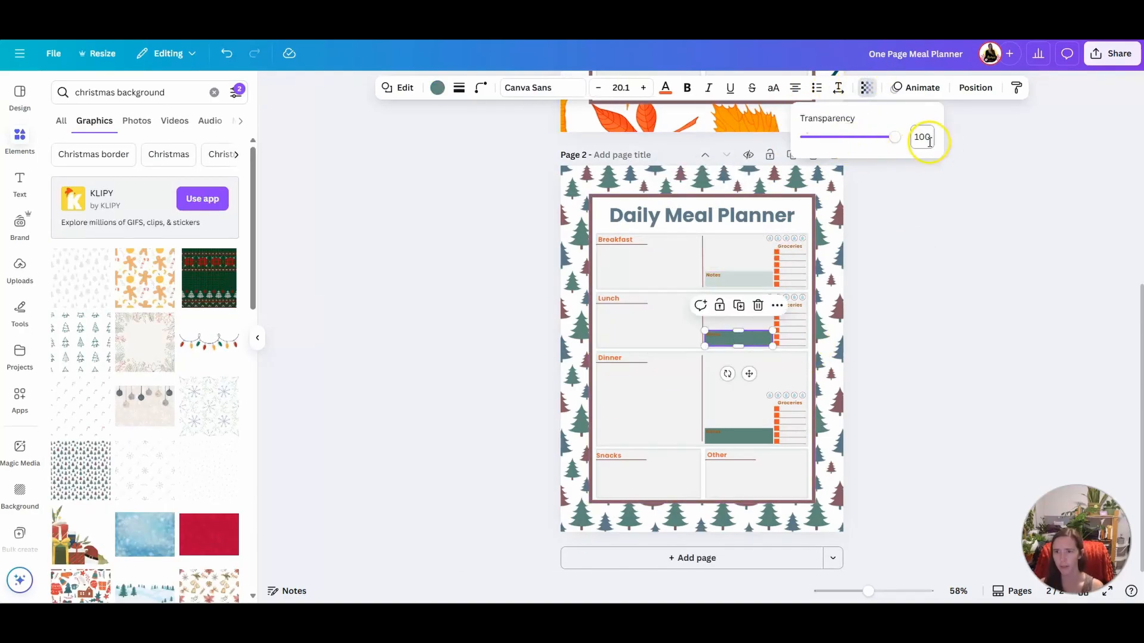
key(Return)
click(739, 436)
drag(929, 139, 912, 144)
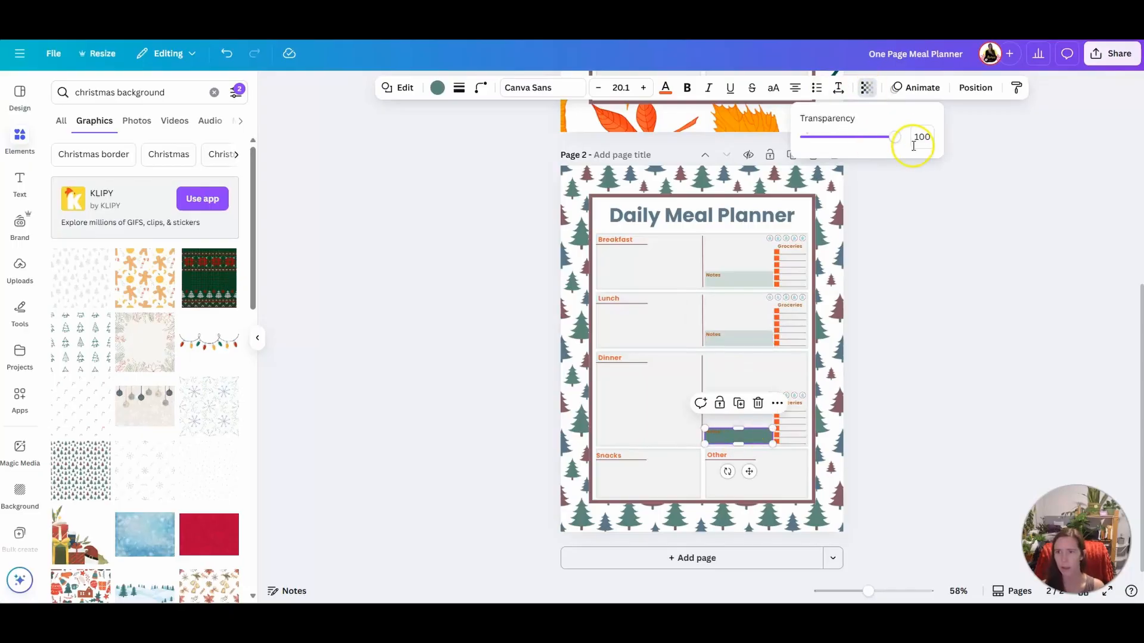
text(22)
key(Return)
Try the gray crimson photo color on all orange grocery checkboxes and undo the color change
click(777, 255)
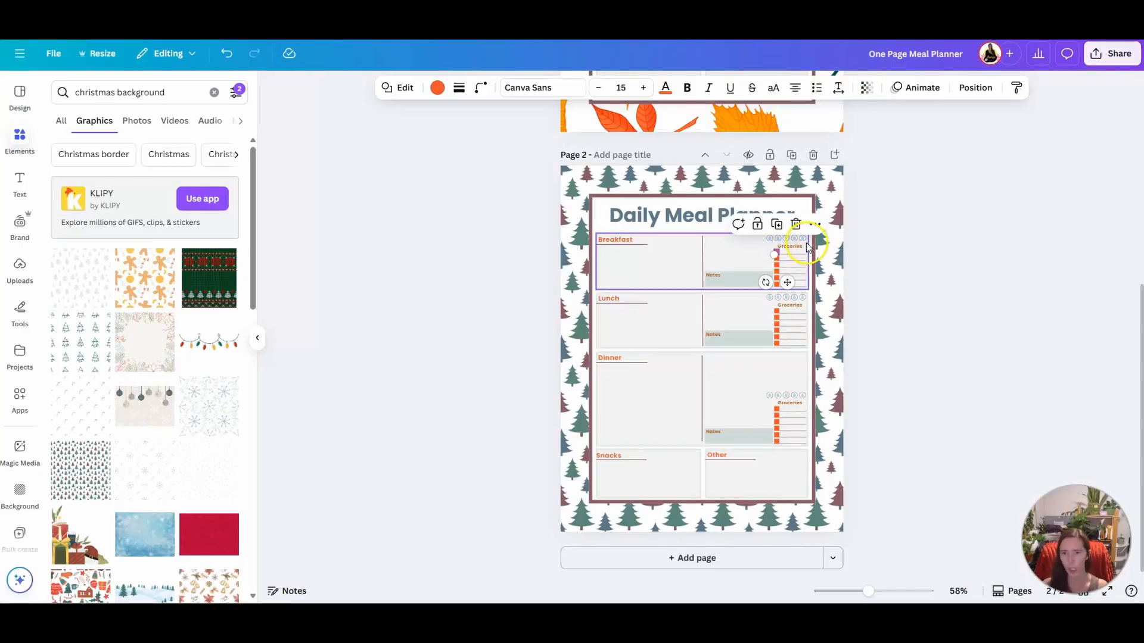
click(434, 90)
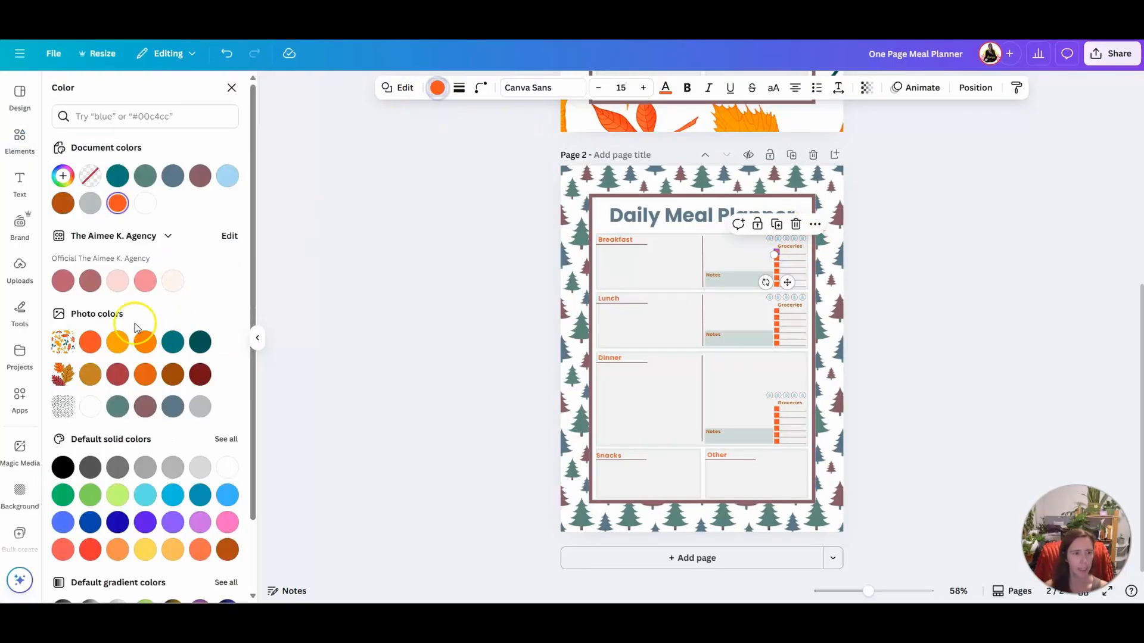
click(146, 408)
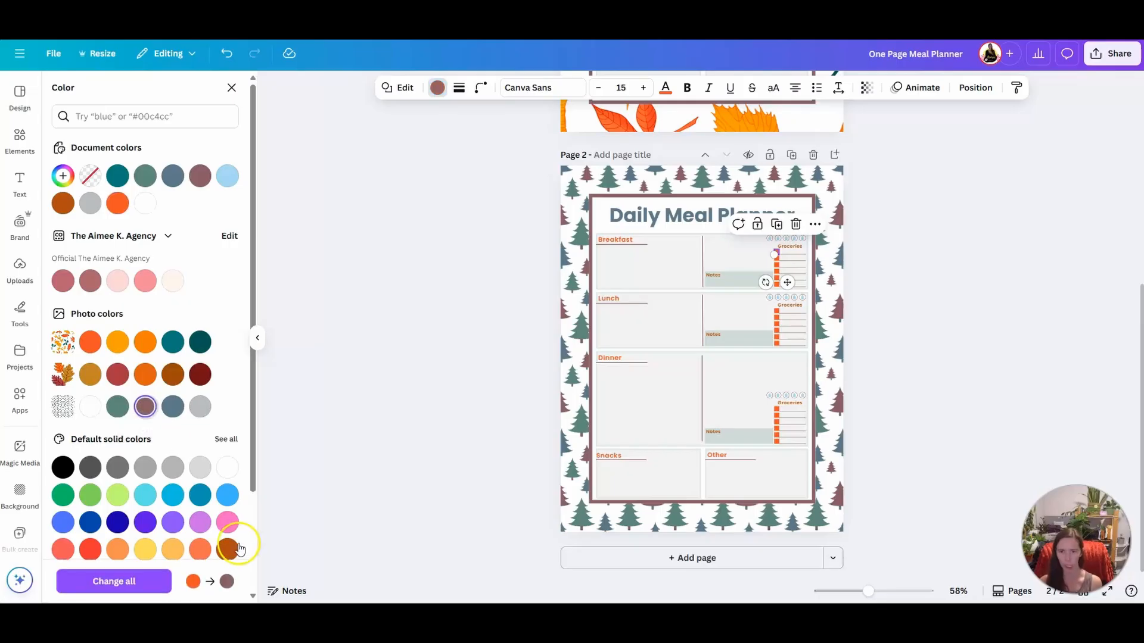
click(134, 581)
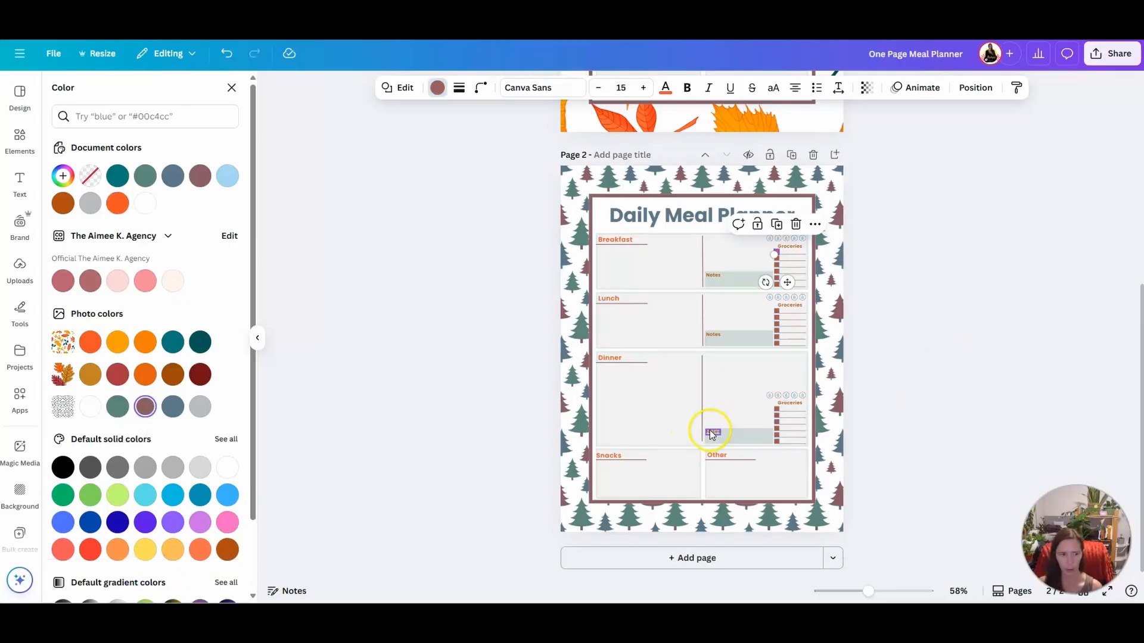
click(225, 55)
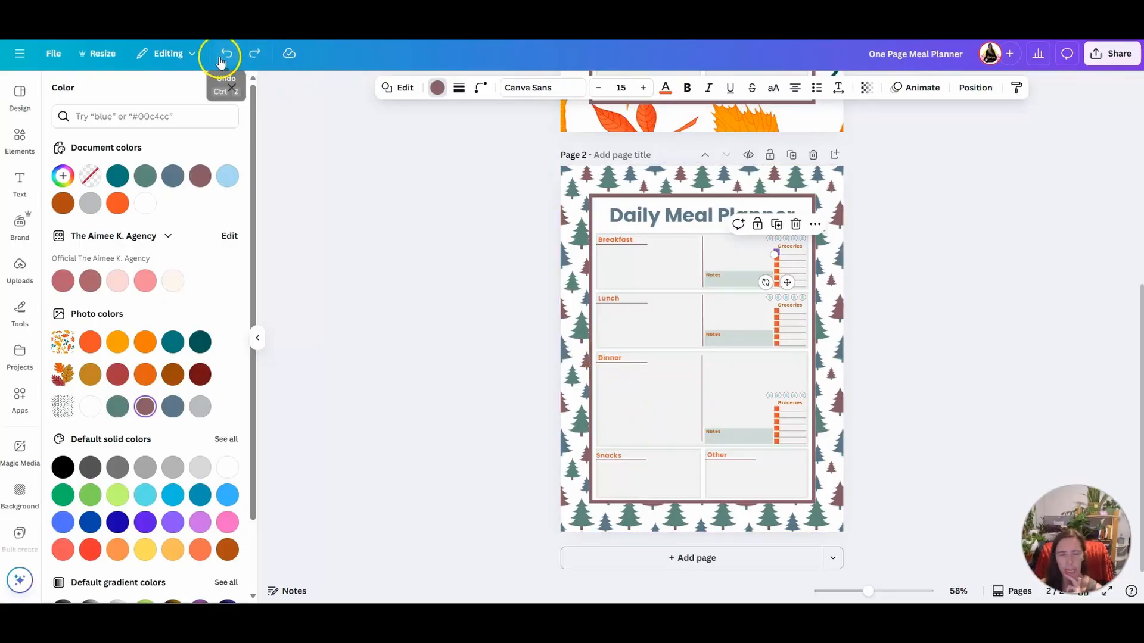
click(226, 53)
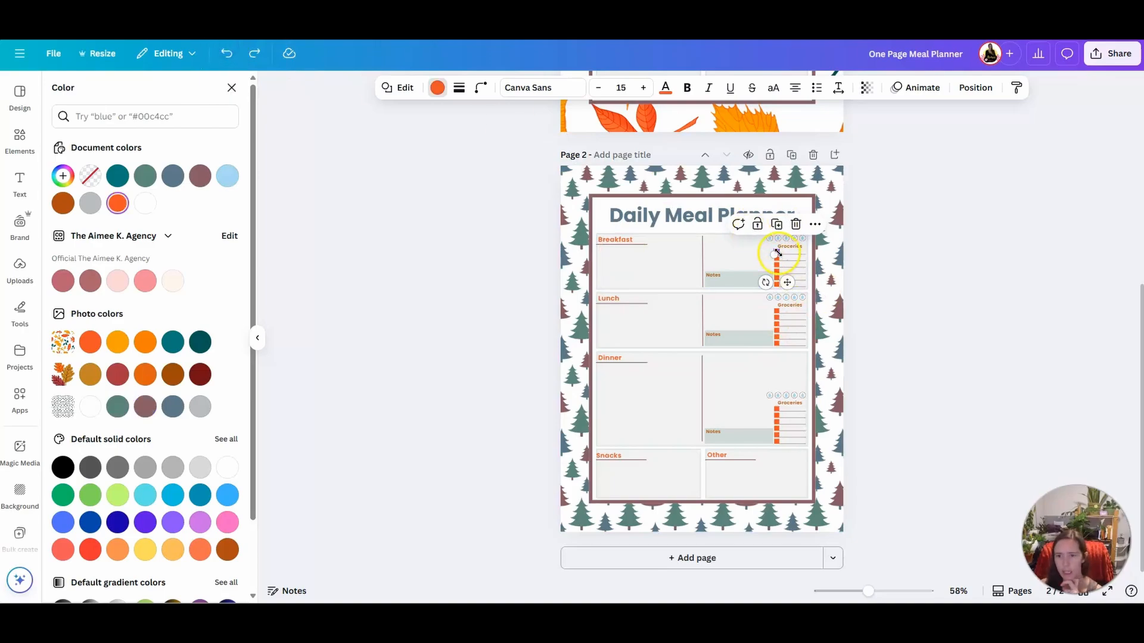
Fill a Lunch grocery checkbox with the muted green photo color and apply the change to all orange checkboxes
click(775, 314)
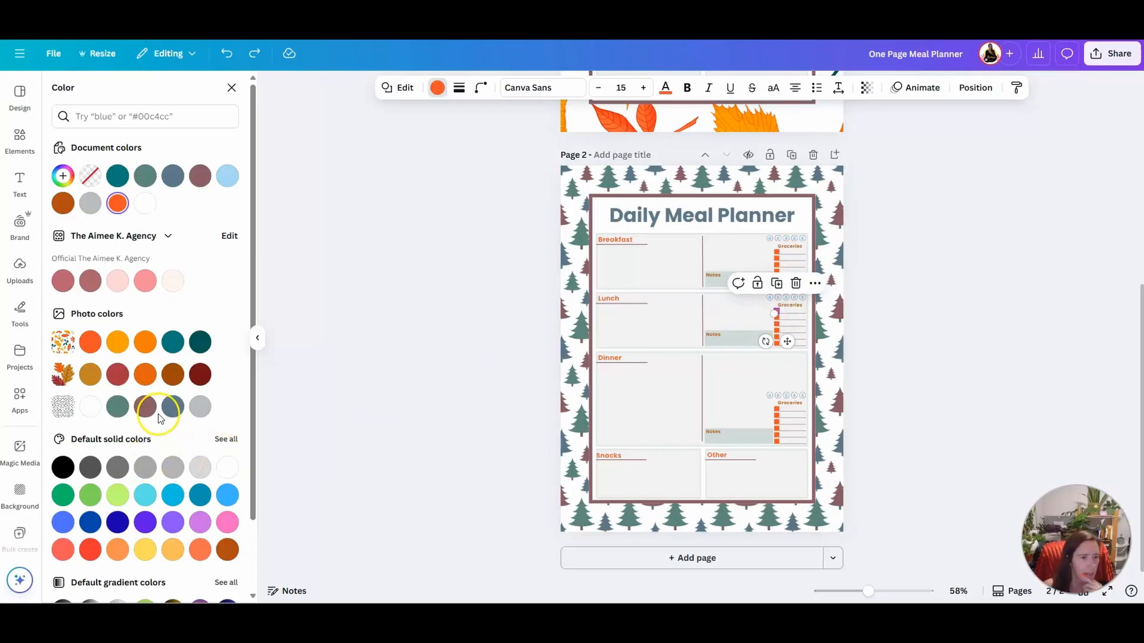
click(119, 408)
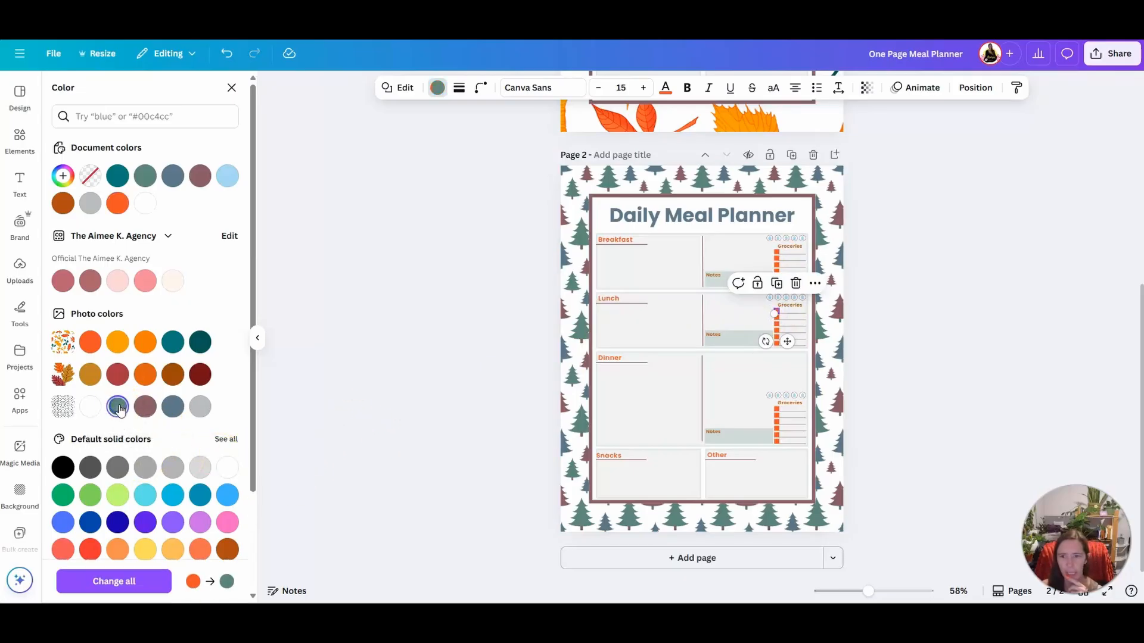
click(133, 578)
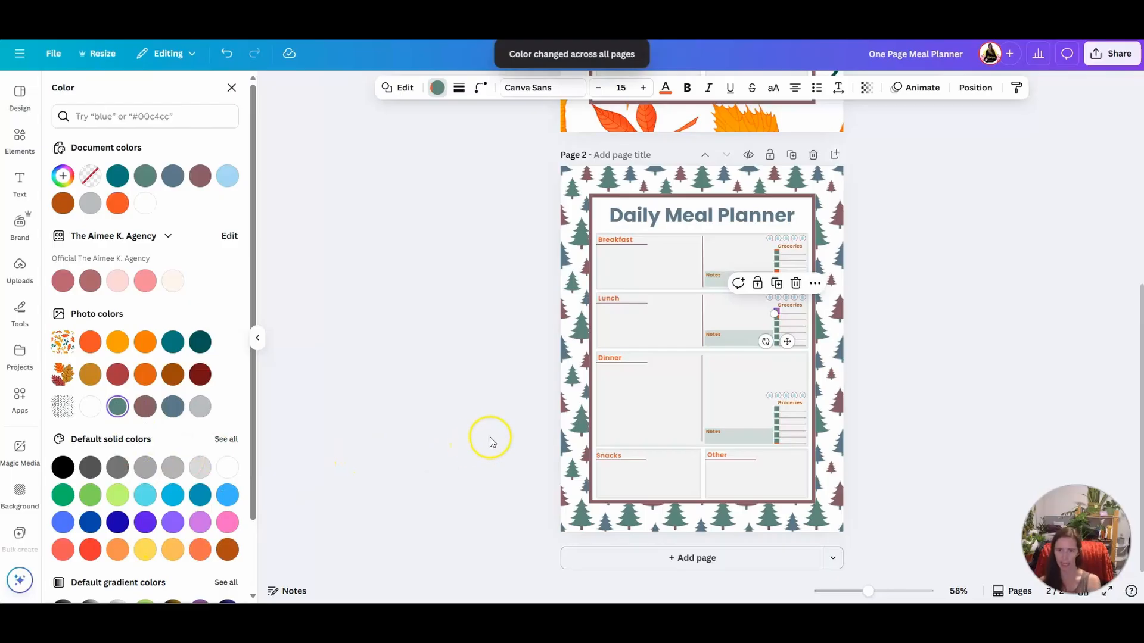
Recolor the Breakfast heading text to the gray crimson photo color and apply the change to all matching orange text
click(620, 239)
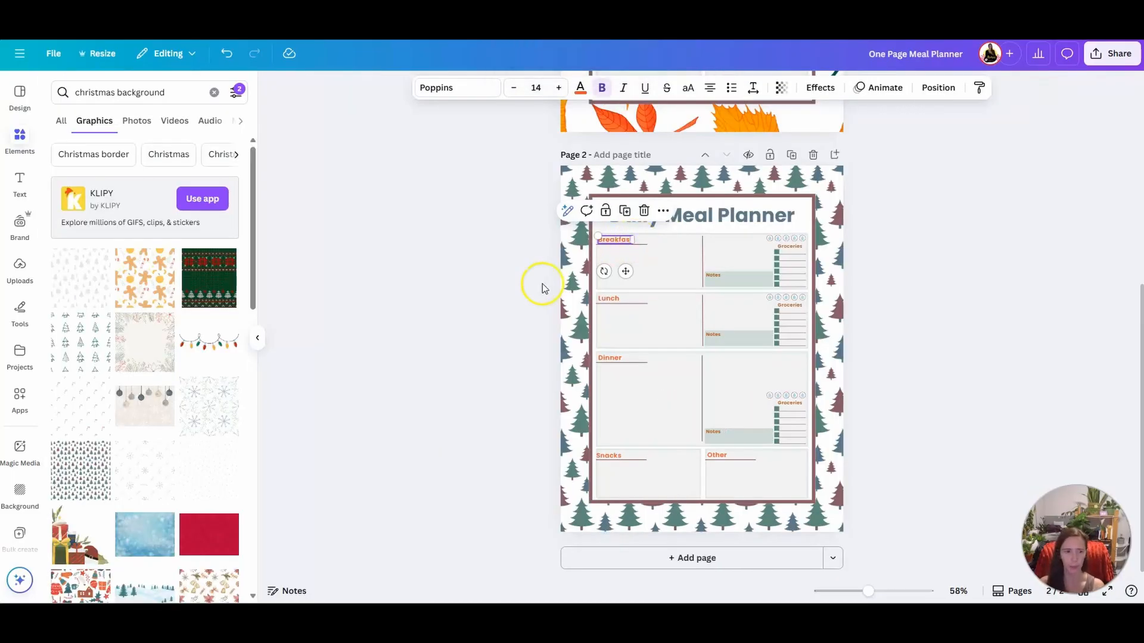
click(580, 87)
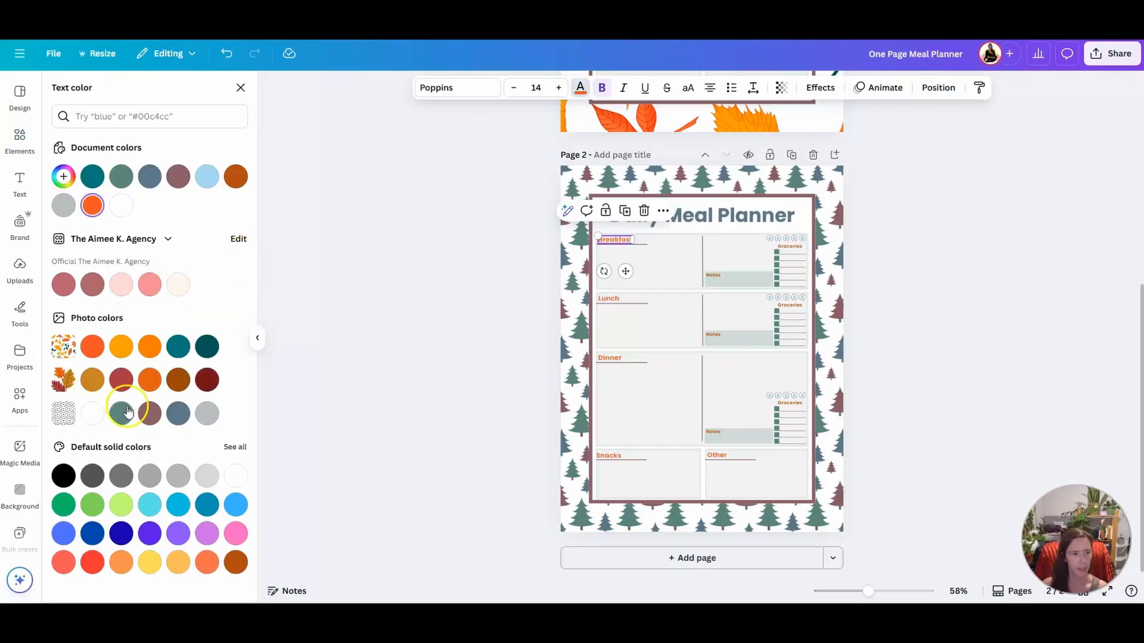
click(150, 414)
click(143, 580)
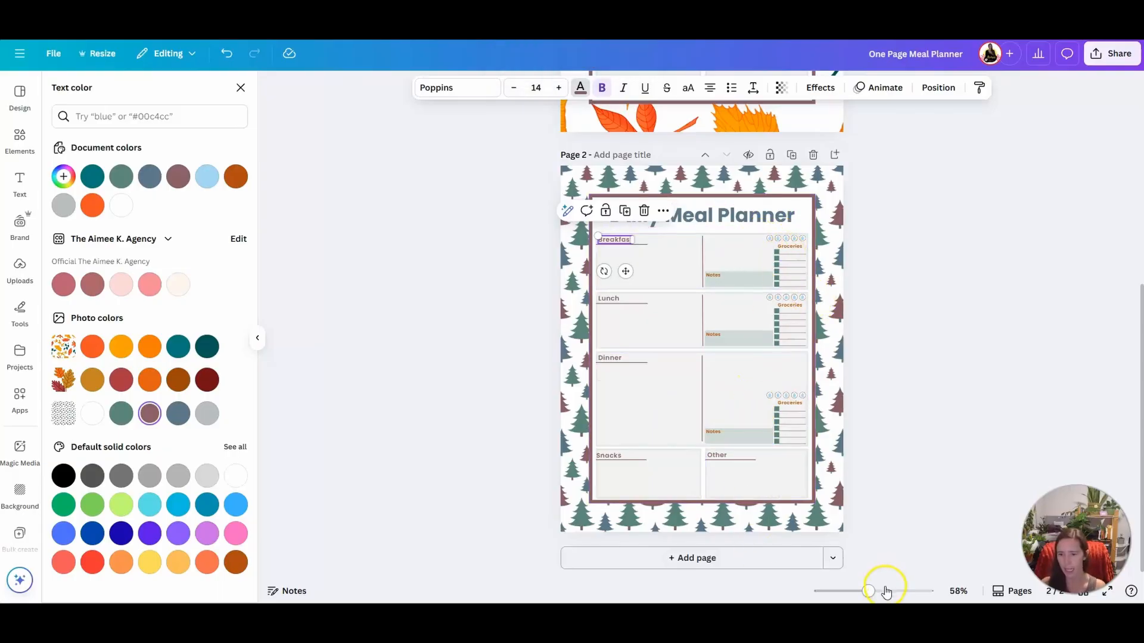
Recolor the Breakfast section's Notes label to the gray crimson photo color and replace its brown text color everywhere
drag(875, 591, 890, 591)
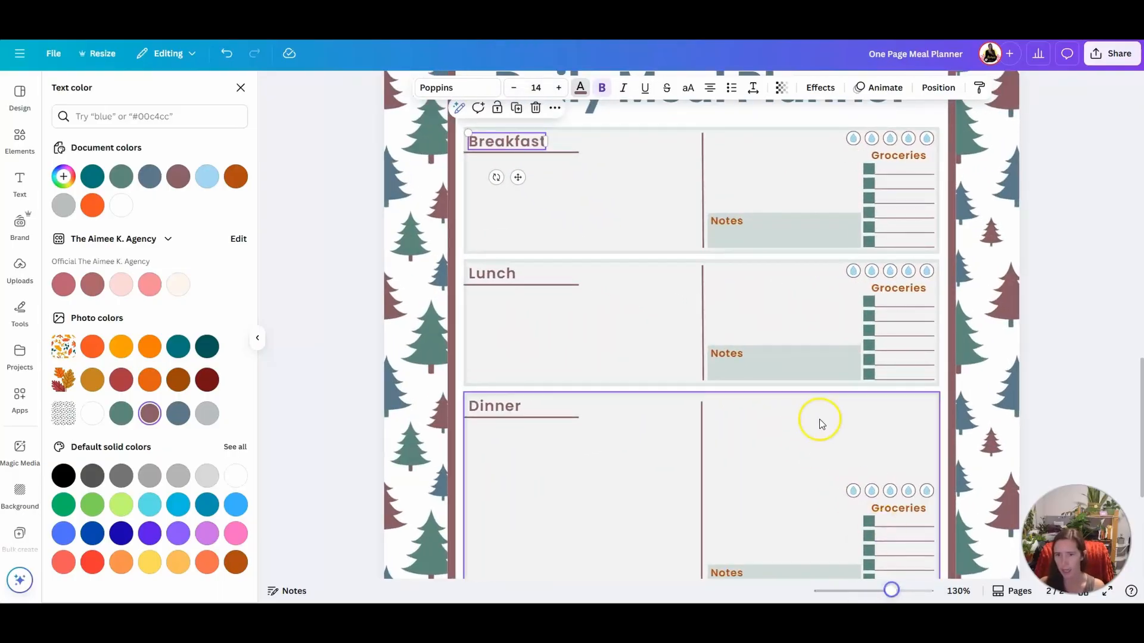
click(737, 221)
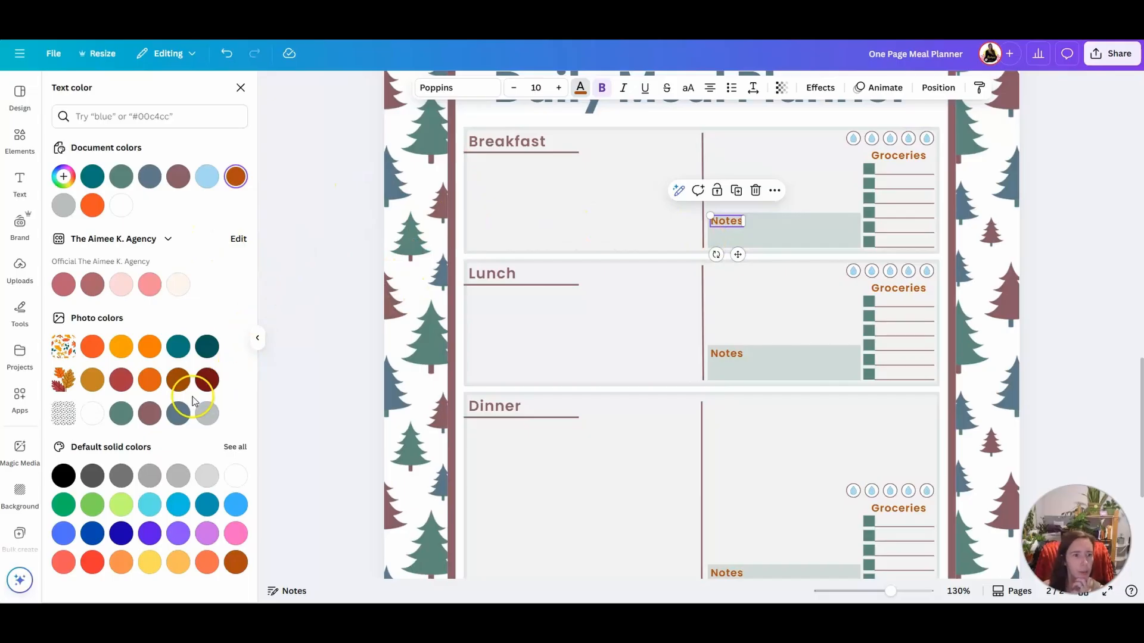
click(149, 413)
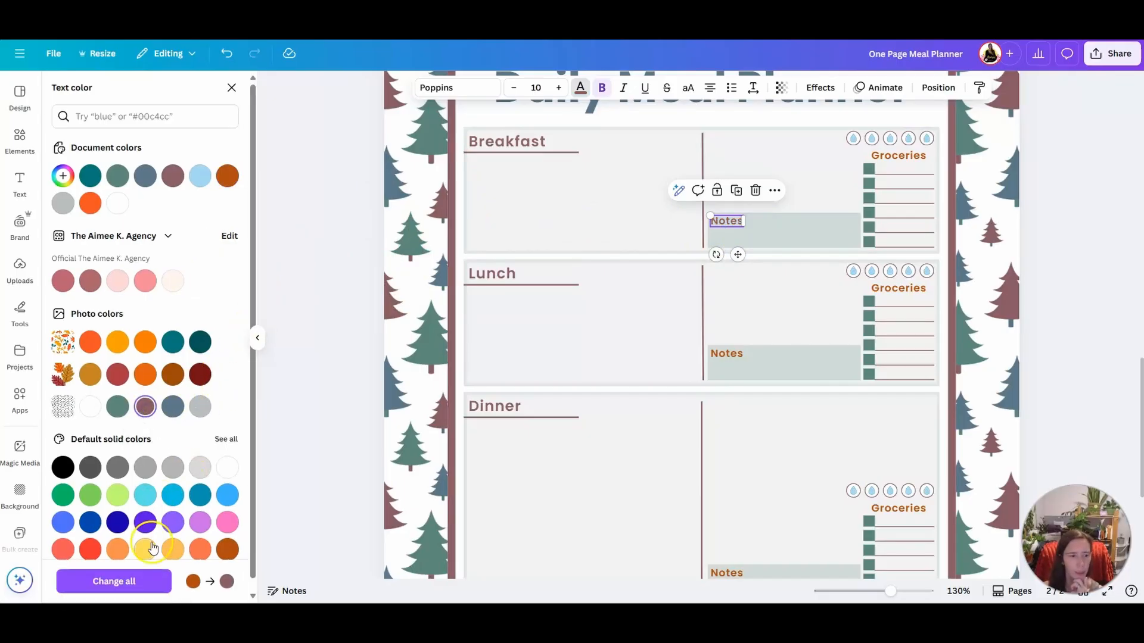
click(114, 581)
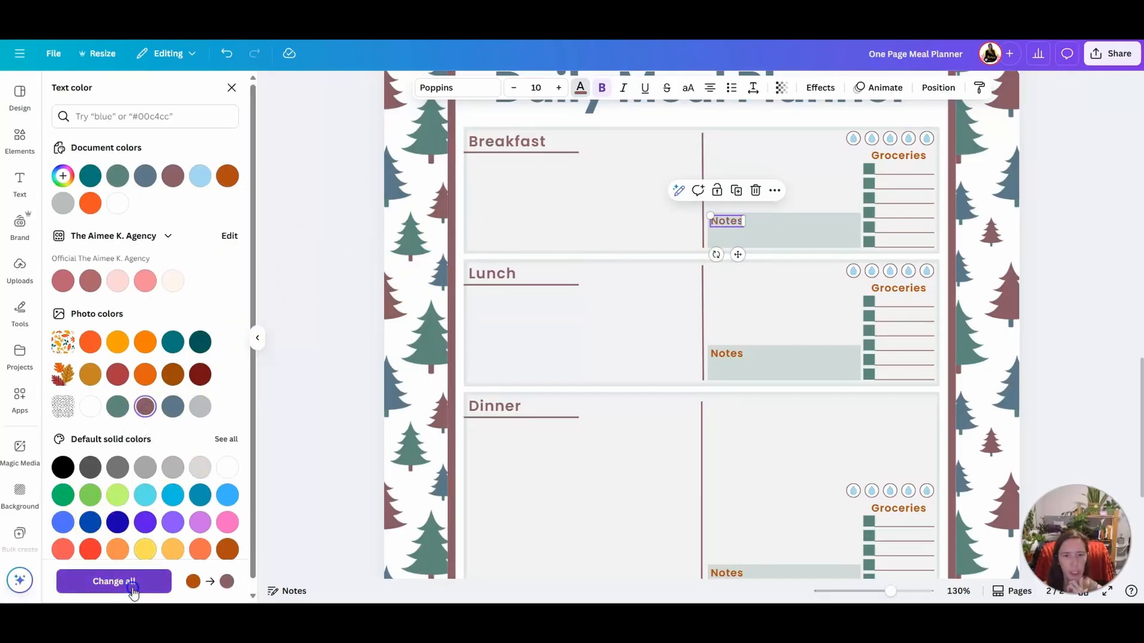
Recolor the Breakfast, Lunch, Dinner, Snacks and Other headings individually to the gray azure photo color
click(488, 139)
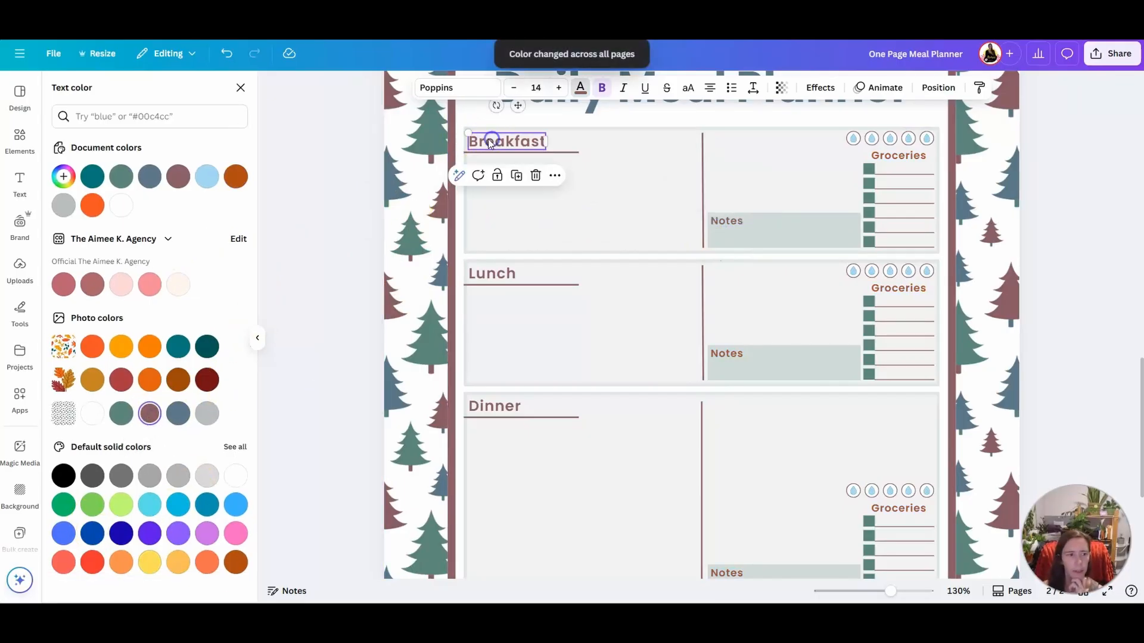
click(177, 414)
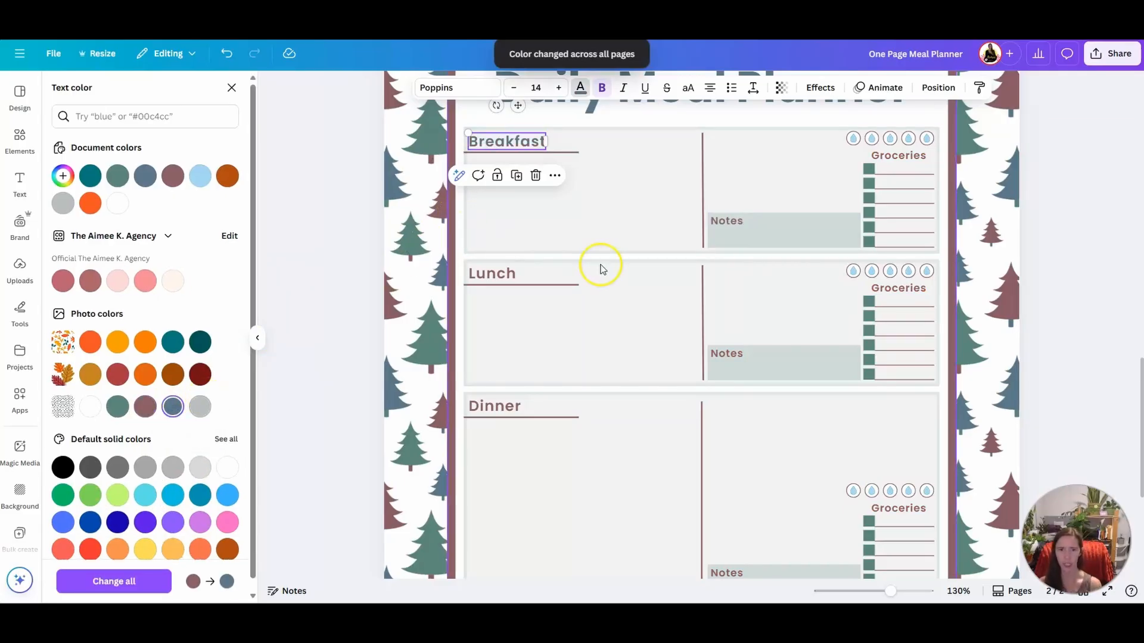
click(487, 280)
click(172, 412)
click(493, 408)
click(174, 407)
scroll(809, 383, down, 3)
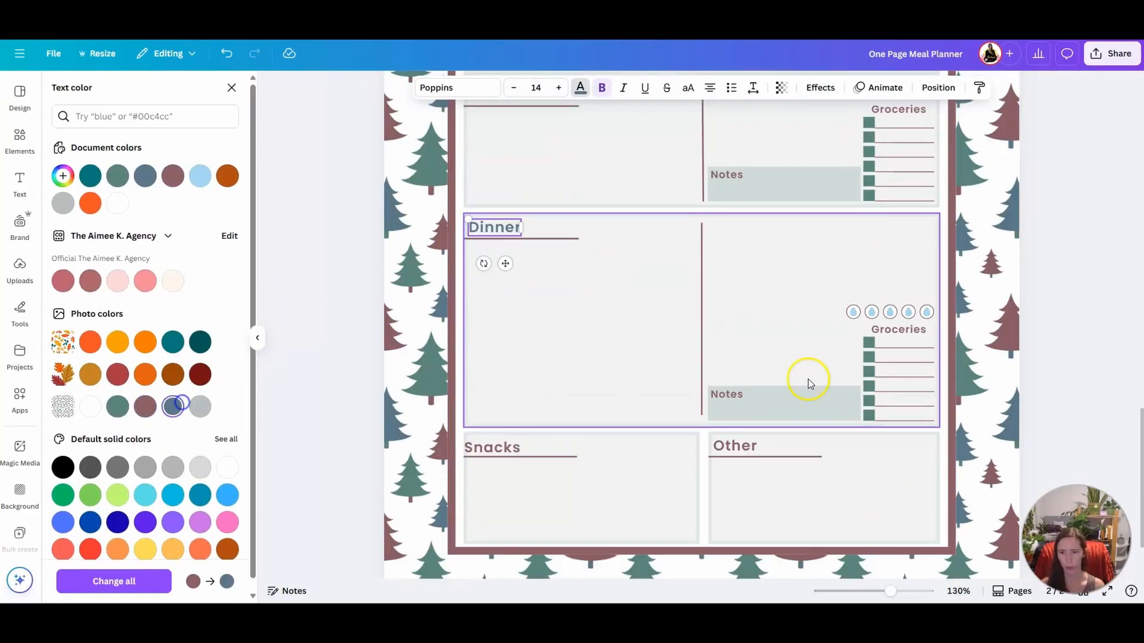
click(492, 447)
click(177, 405)
click(696, 451)
Nudge the Snacks heading together with its underline so the line's end aligns with the Dinner underline
click(513, 446)
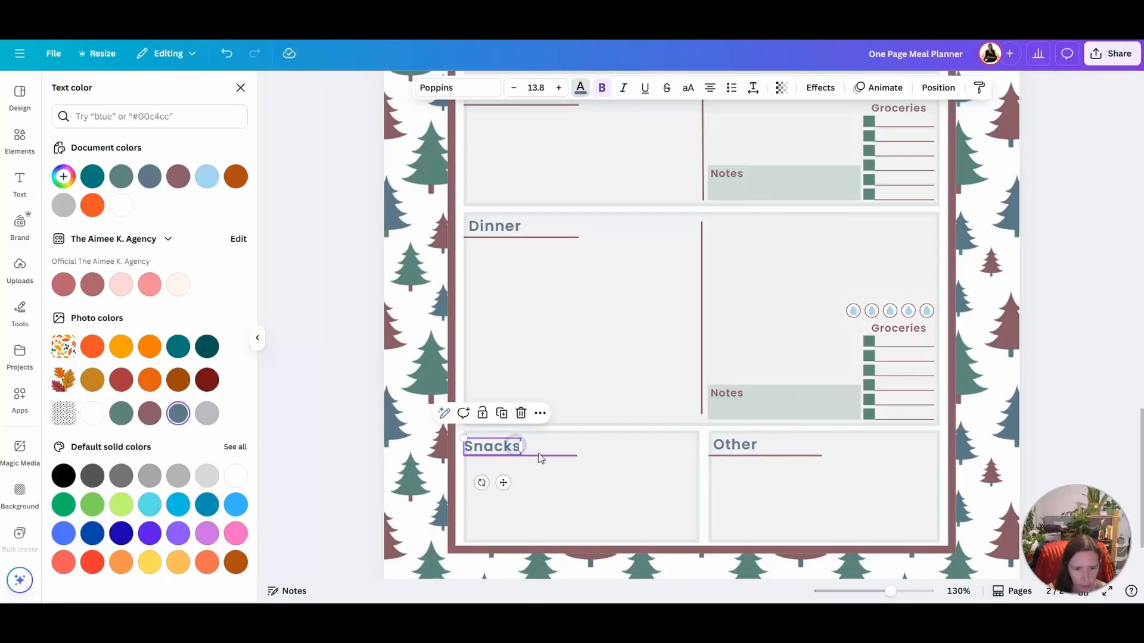
click(532, 480)
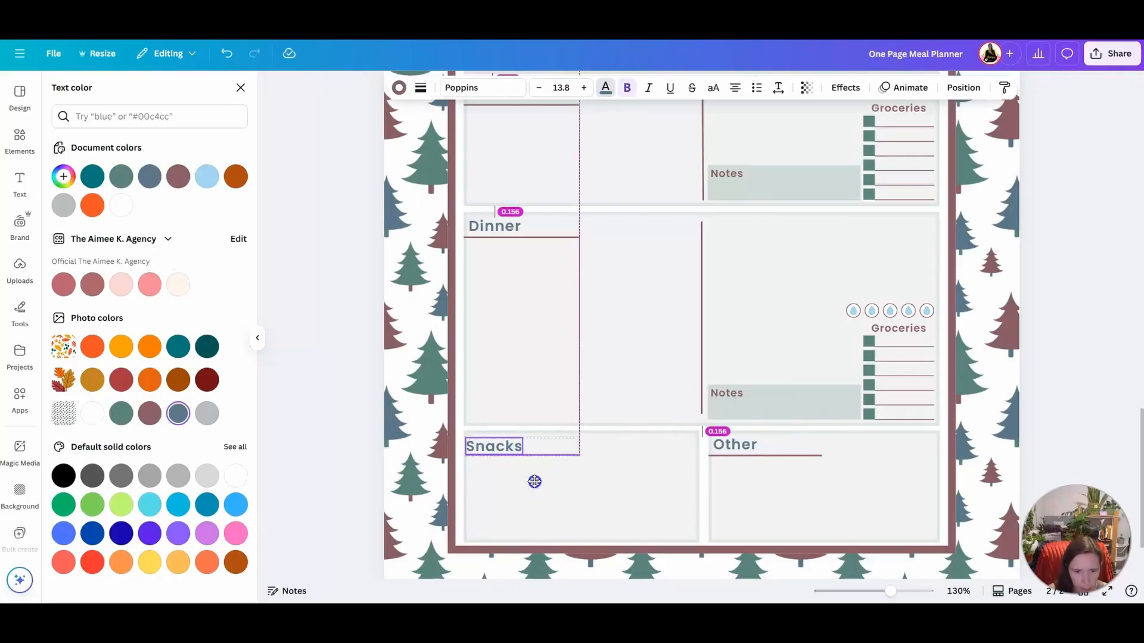
click(774, 480)
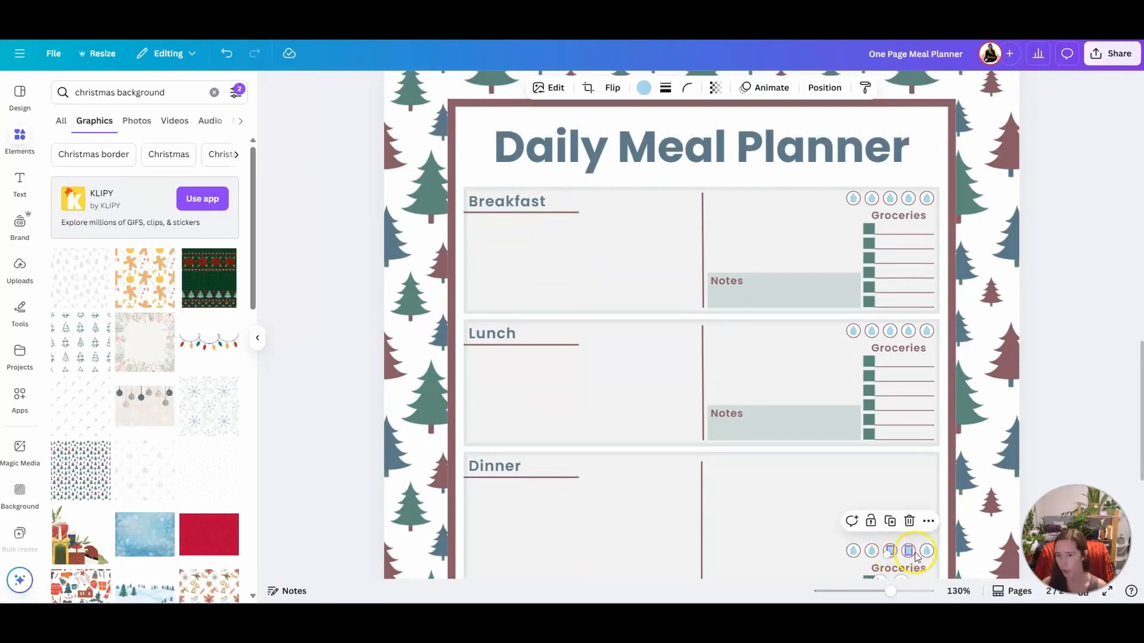
Recolor a Dinner water-drop icon to the light gray photo color and replace its light blue everywhere
click(641, 88)
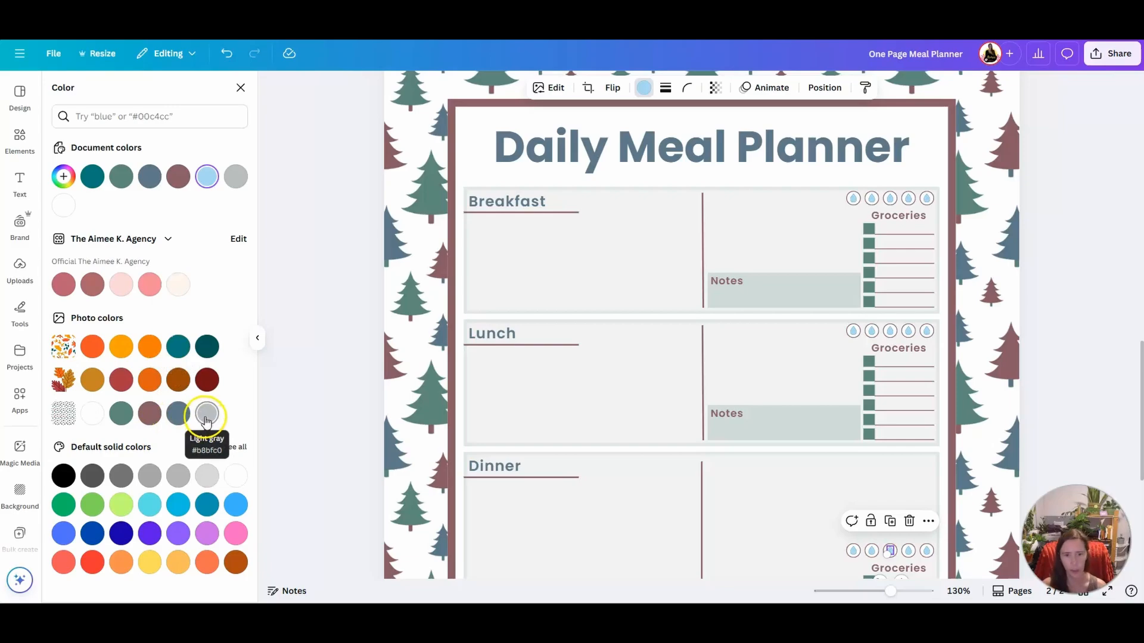
click(206, 414)
click(146, 573)
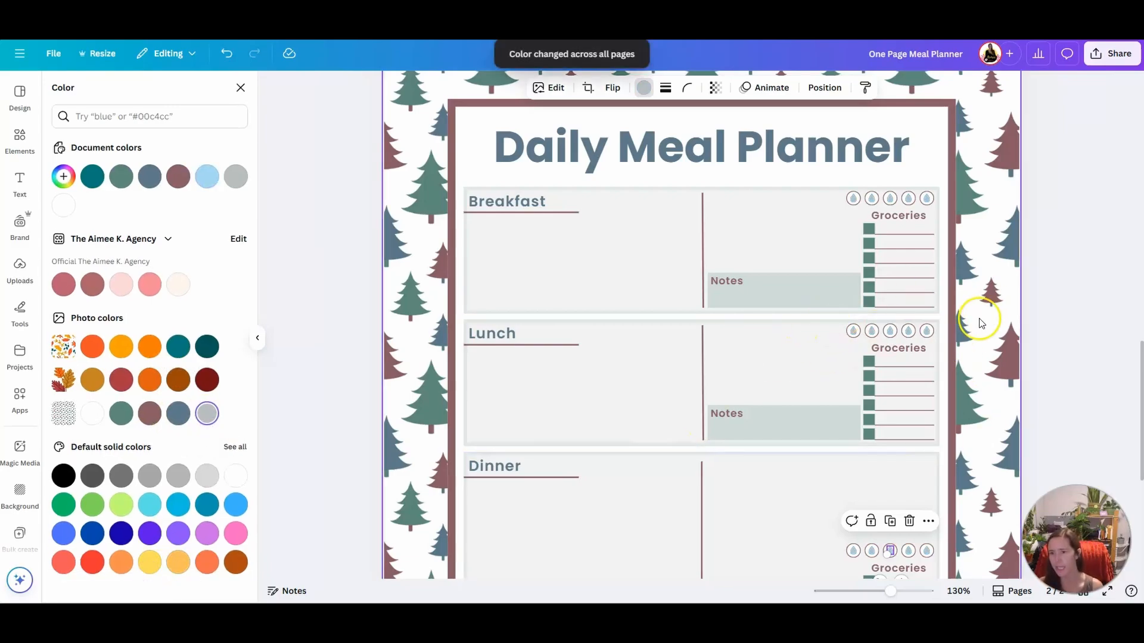
Add a Shadow effect to the Daily Meal Planner title on page 2, using the gray crimson document color and about 57 transparency
scroll(978, 330, down, 3)
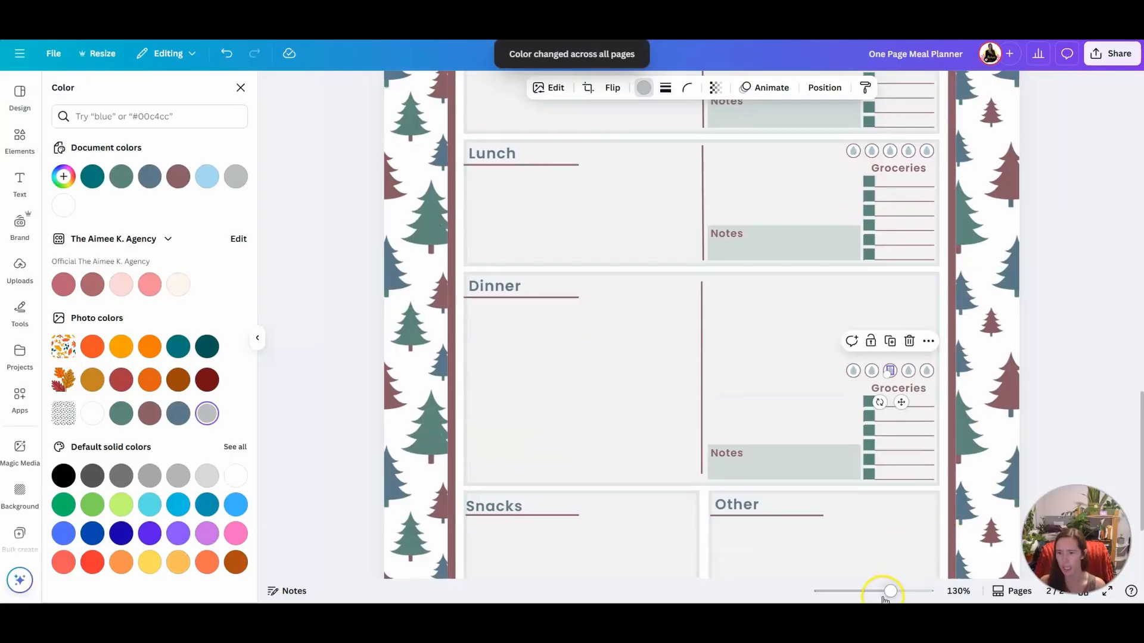
drag(890, 591, 873, 591)
scroll(804, 387, up, 3)
click(753, 326)
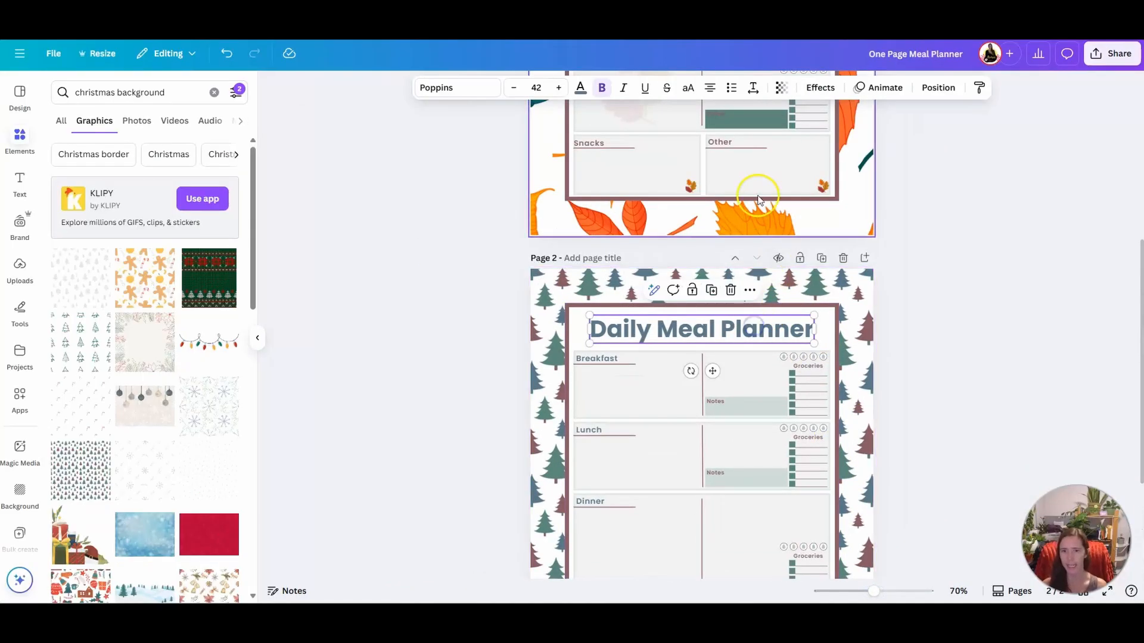
click(814, 89)
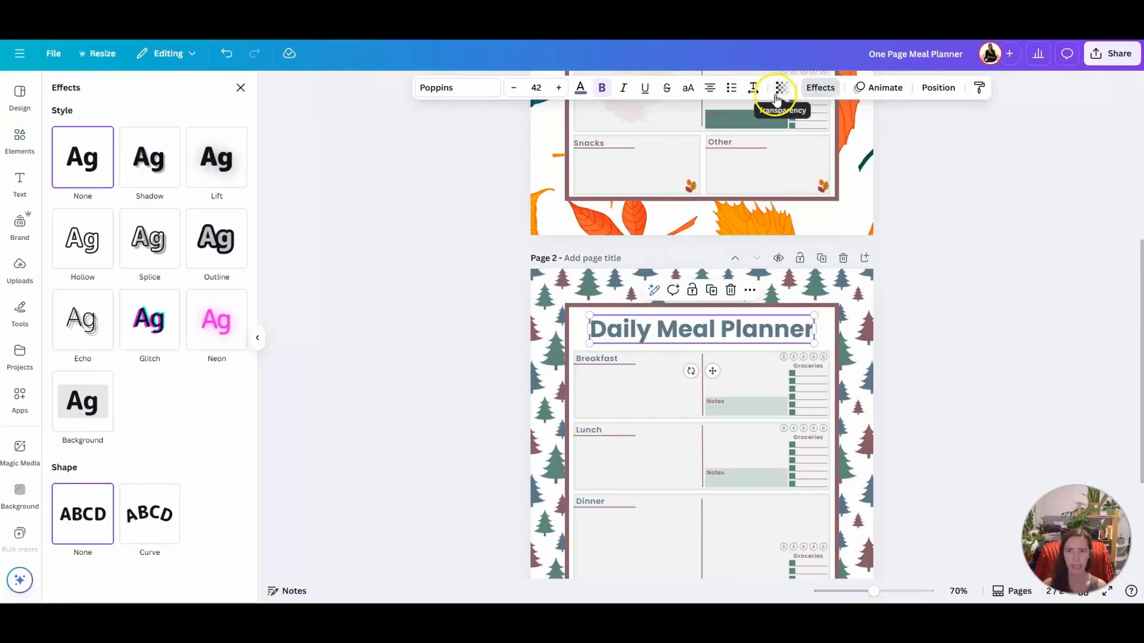
click(153, 190)
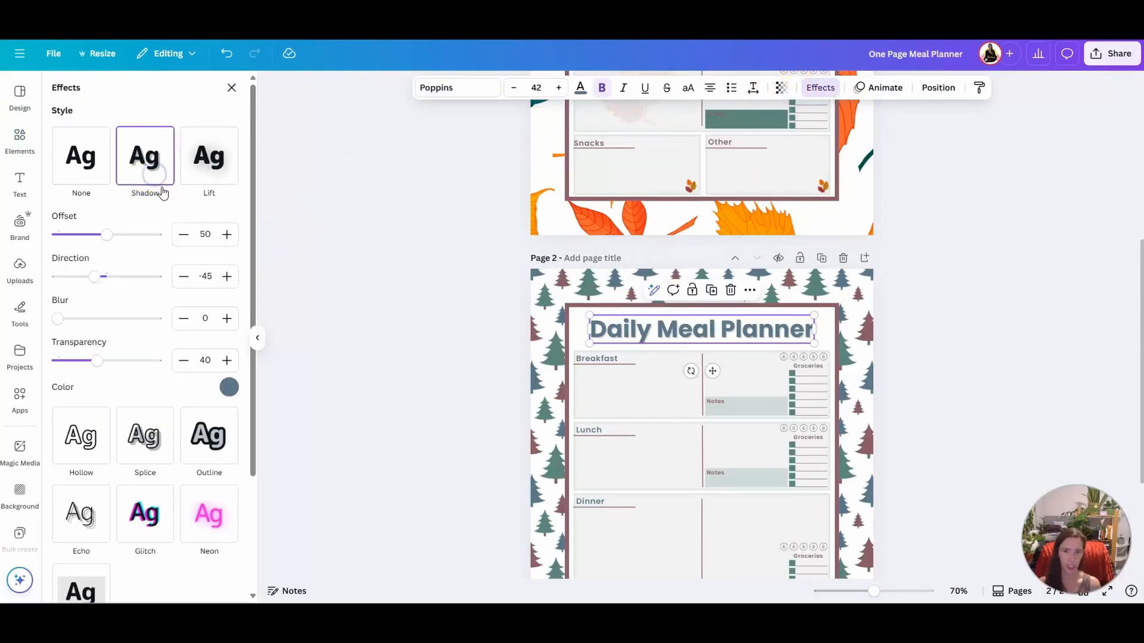
click(230, 389)
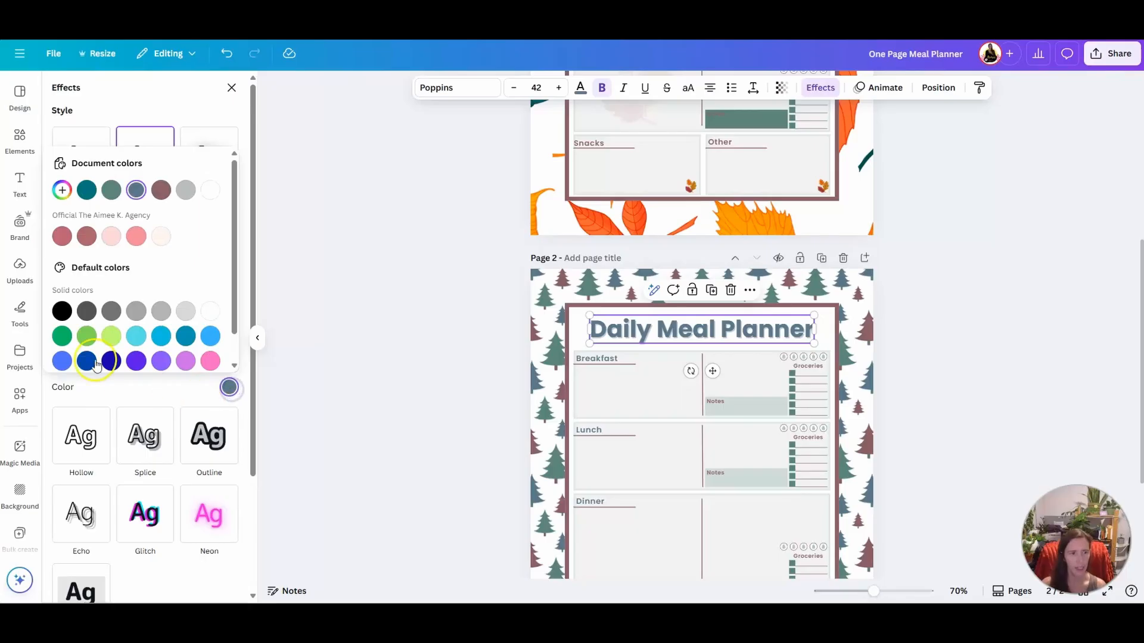
click(161, 189)
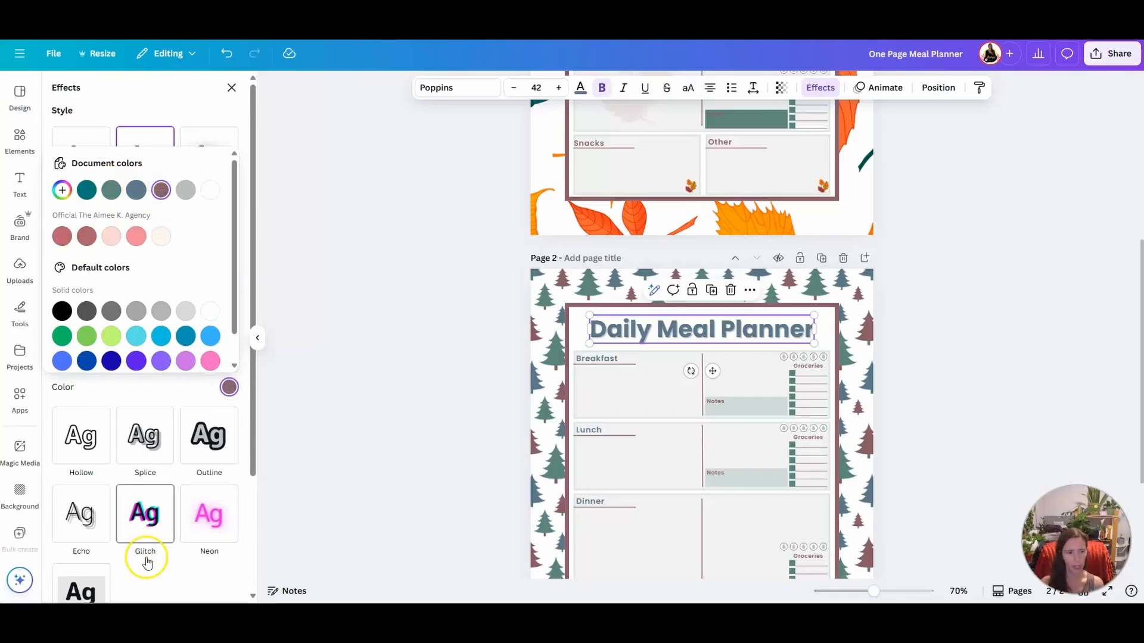
click(155, 384)
drag(99, 361, 122, 361)
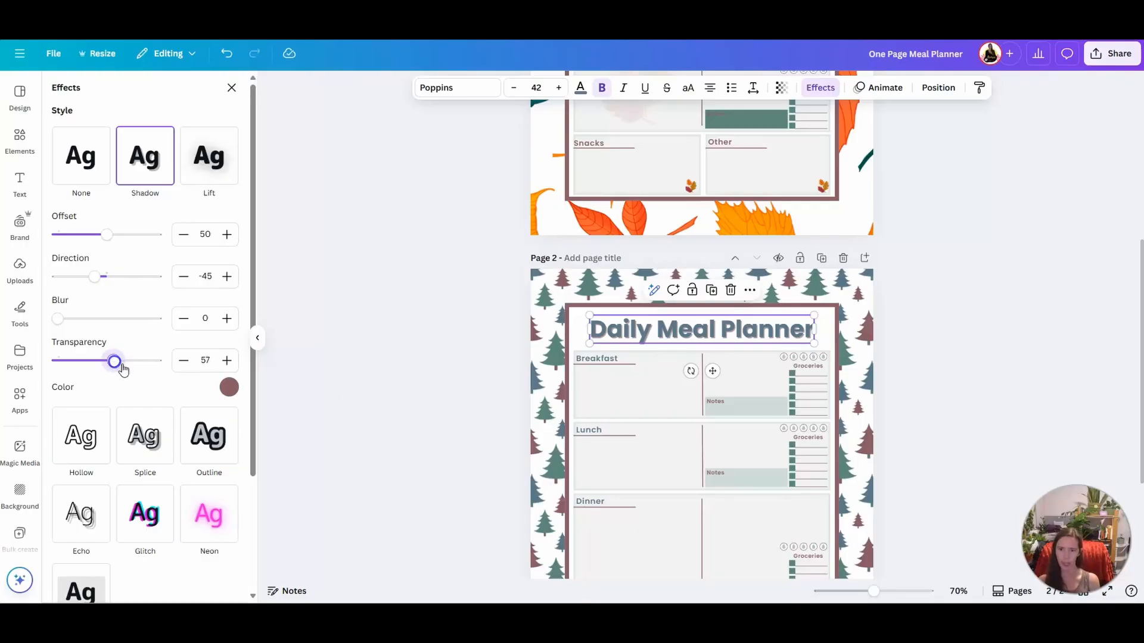
click(917, 393)
scroll(995, 423, down, 3)
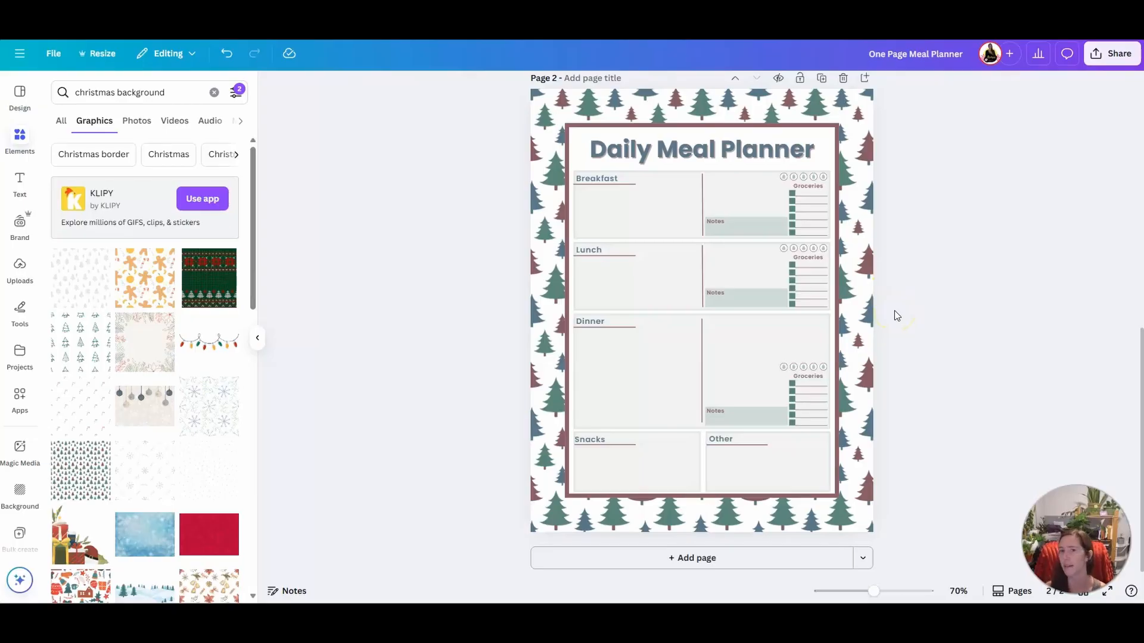
Duplicate page 2 and replace the copy's tree background with the light blue snowy Christmas background
scroll(941, 328, up, 1)
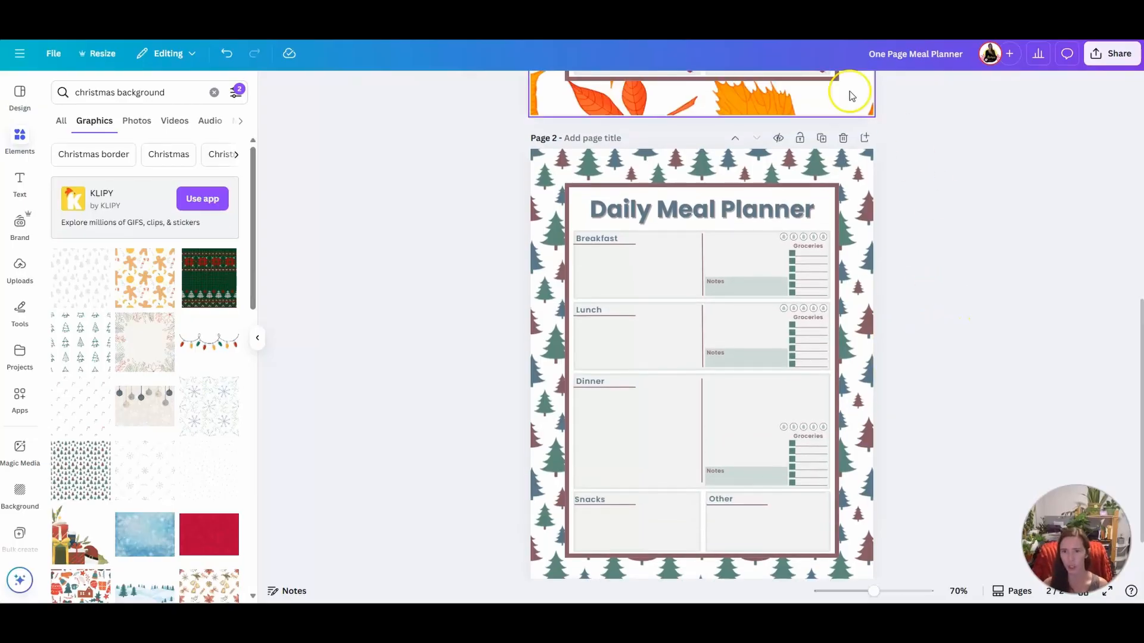
click(822, 134)
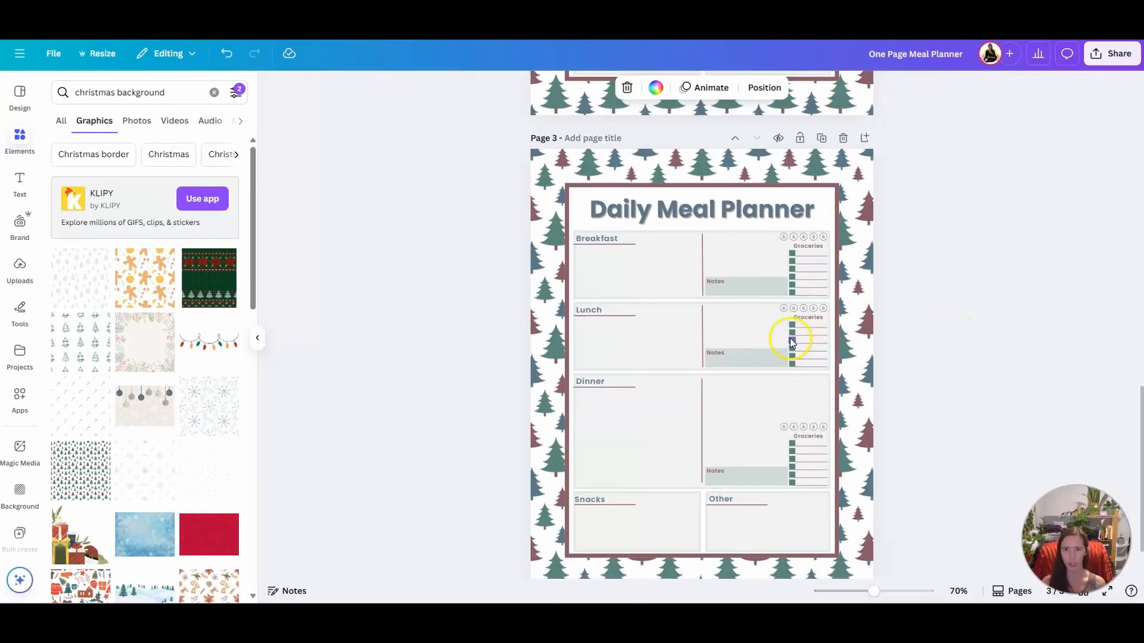
drag(140, 536, 542, 339)
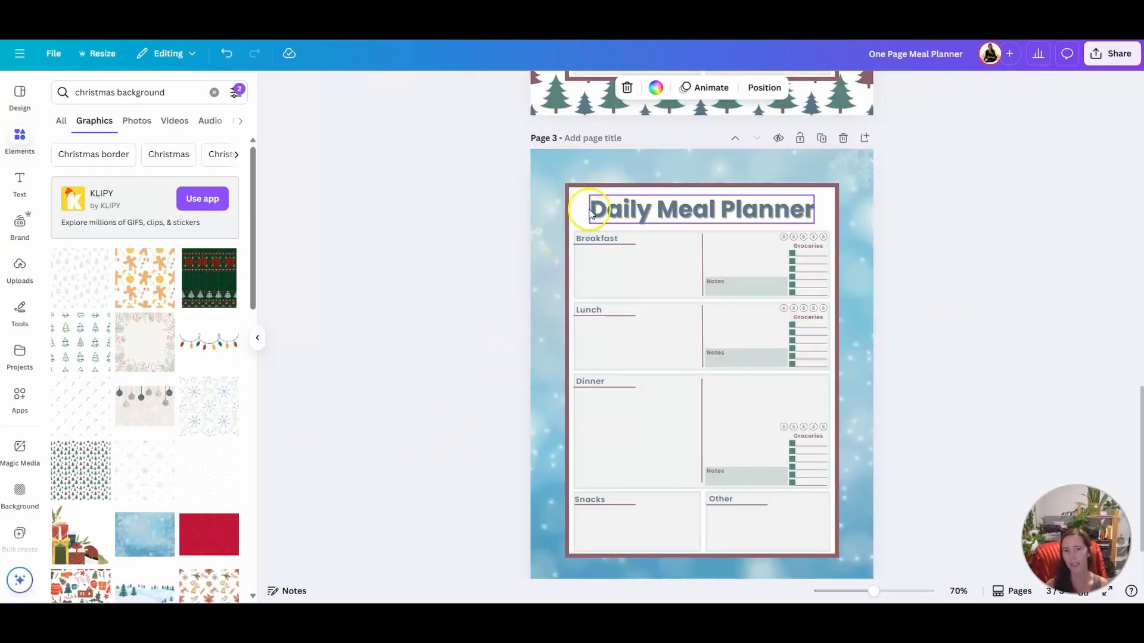
Change the border color of the large planner frame on page 3 to the salmon pink brand color
click(576, 176)
click(665, 183)
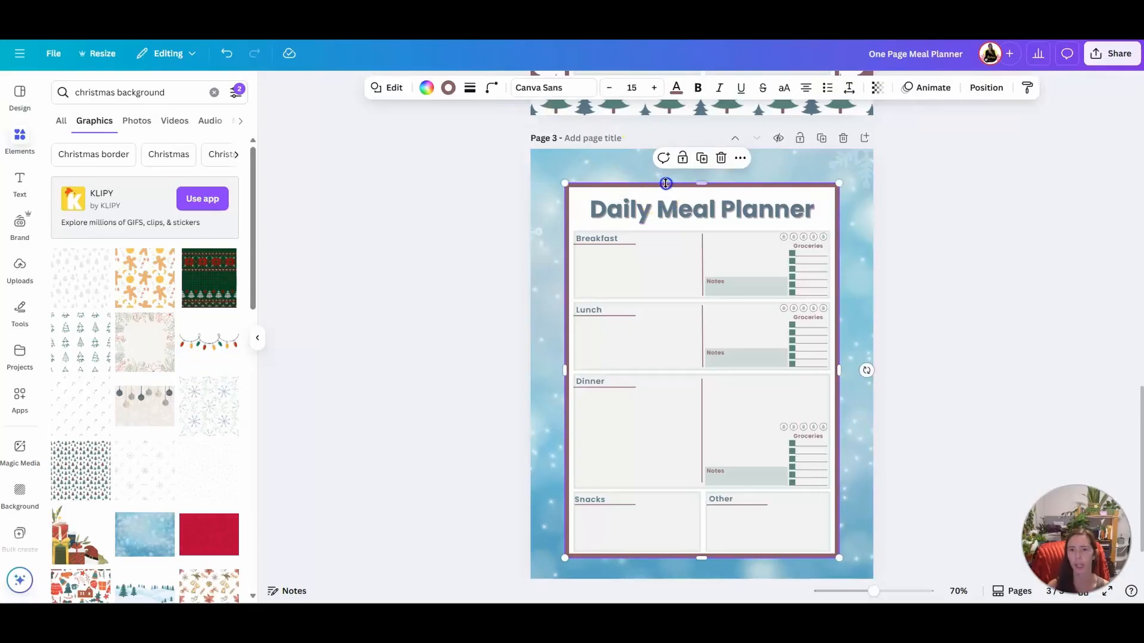
click(448, 88)
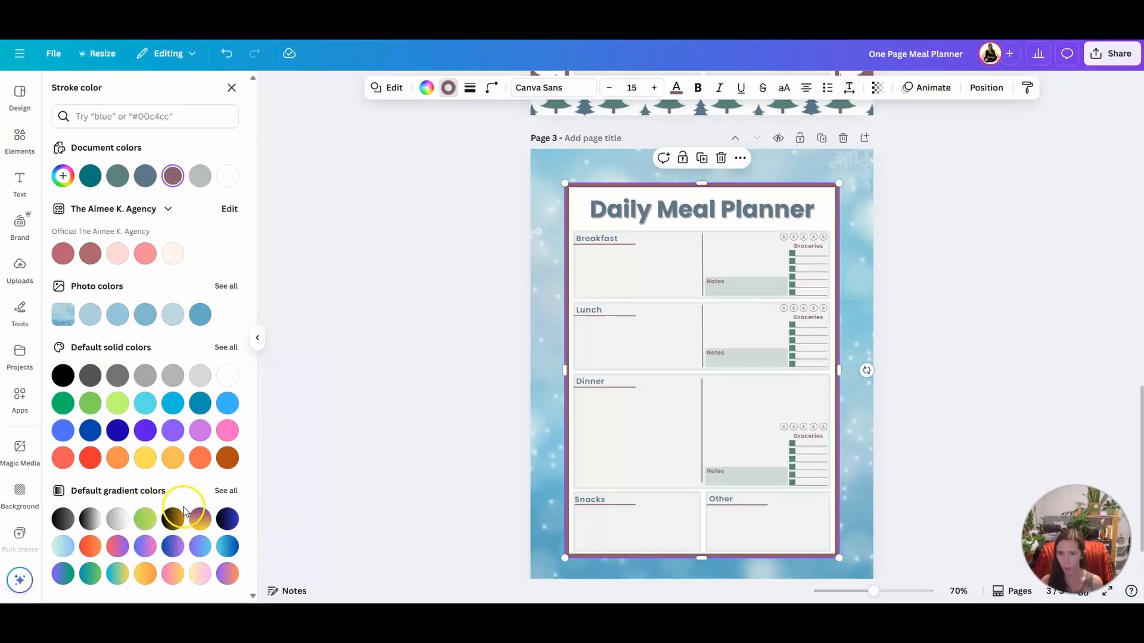
scroll(813, 274, up, 3)
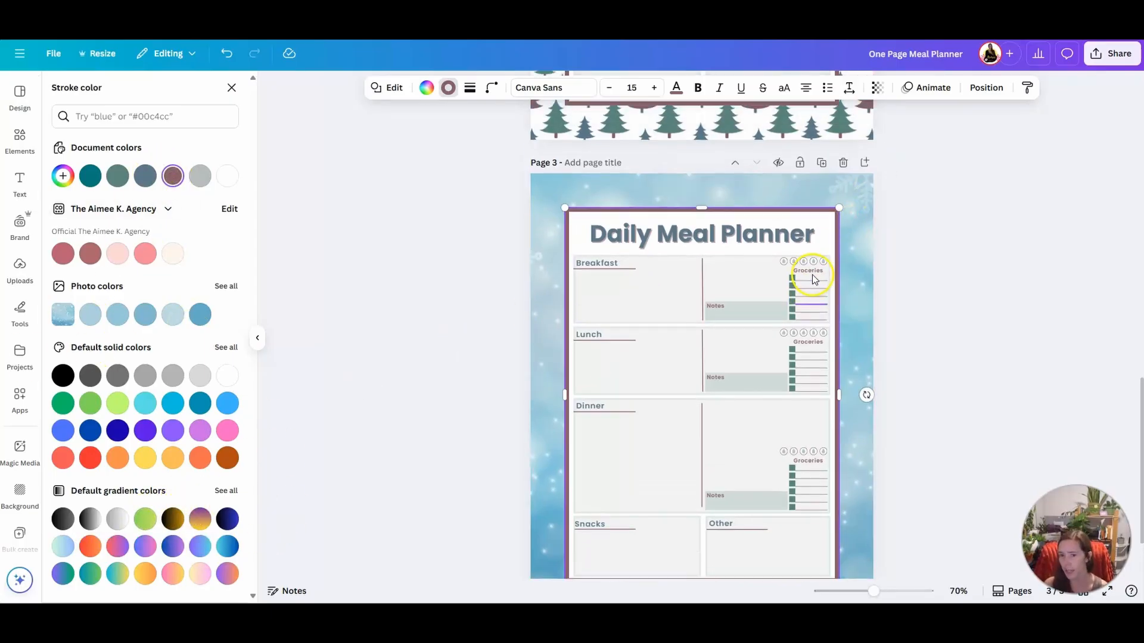
scroll(786, 476, down, 3)
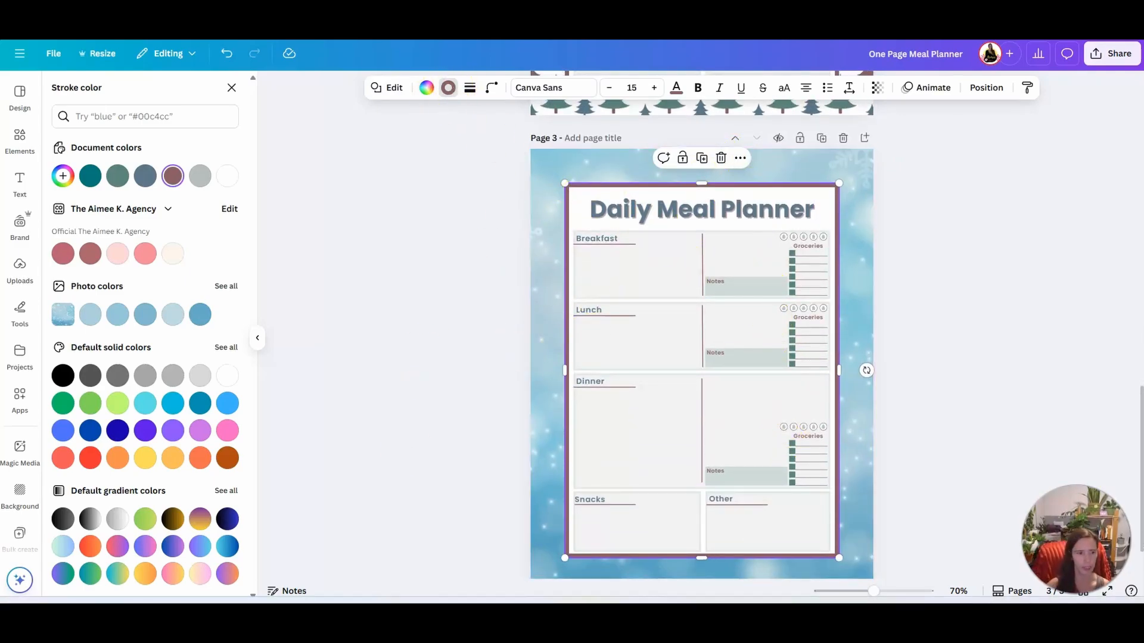
click(141, 255)
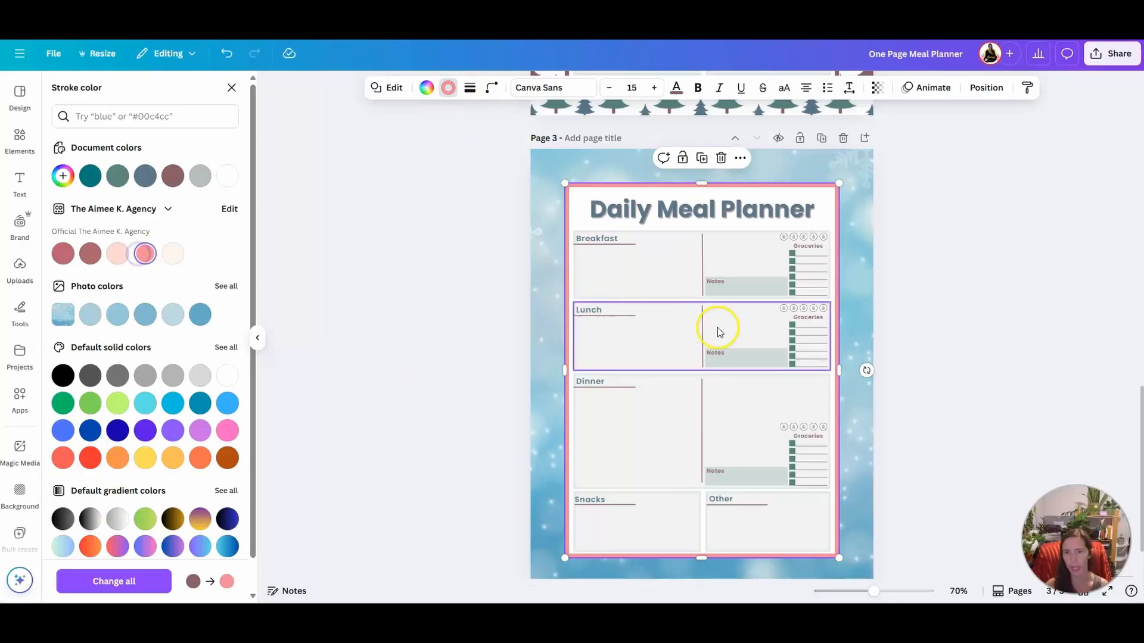
Recolor the page 3 title's shadow to the salmon pink document color and set its transparency to 42
click(708, 203)
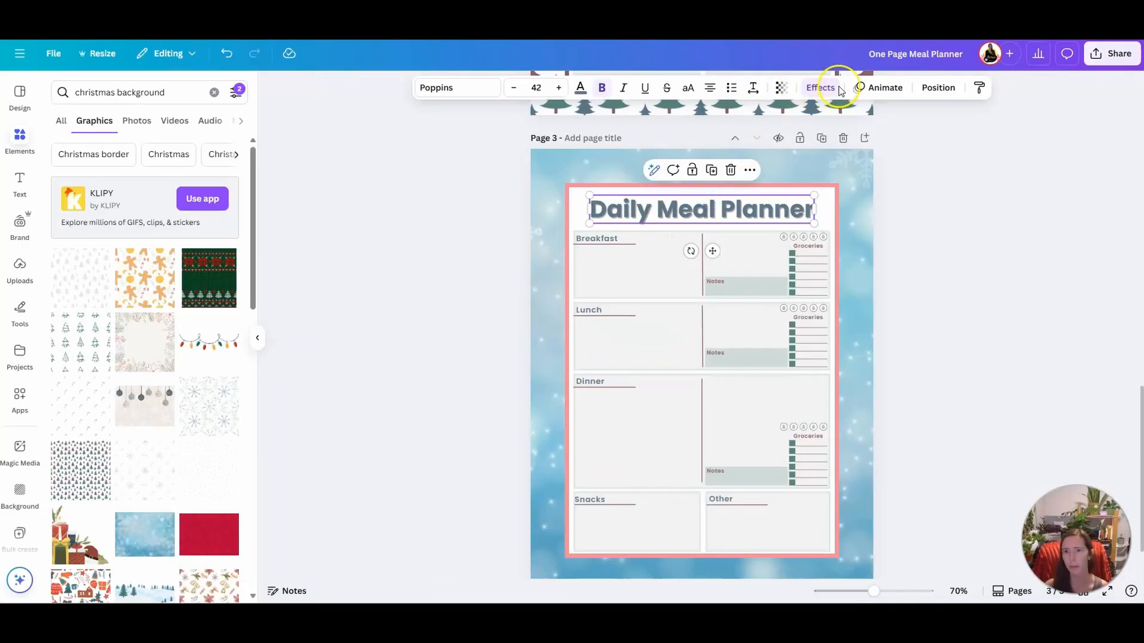
click(820, 88)
click(228, 387)
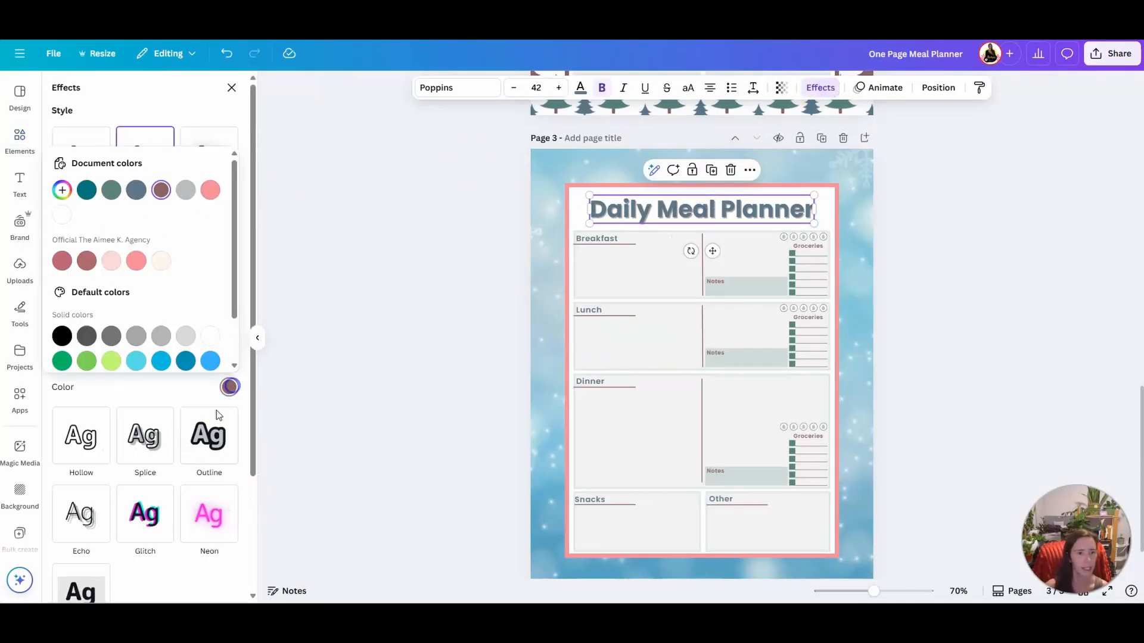
click(211, 190)
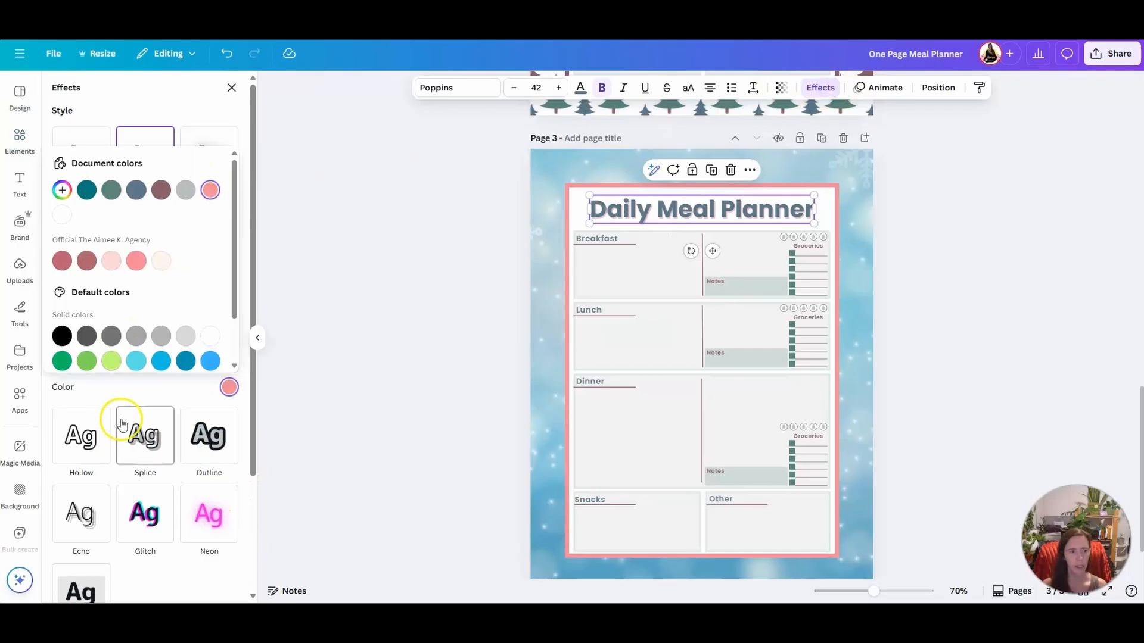
click(135, 392)
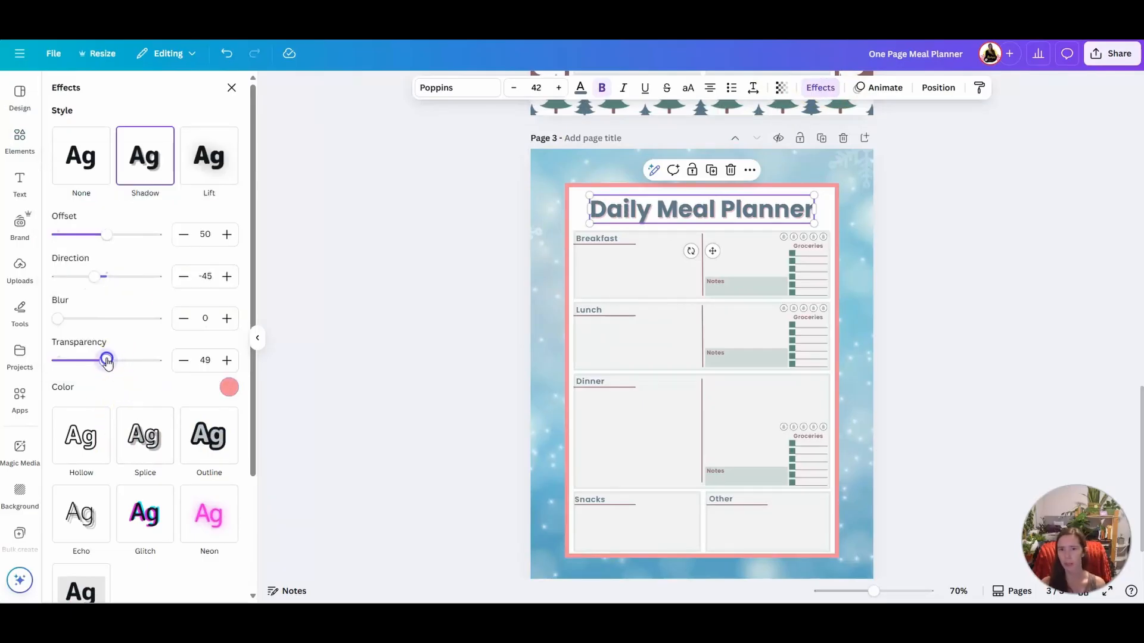
Change the page 3 title's text color to the darkest blue photo color
click(671, 218)
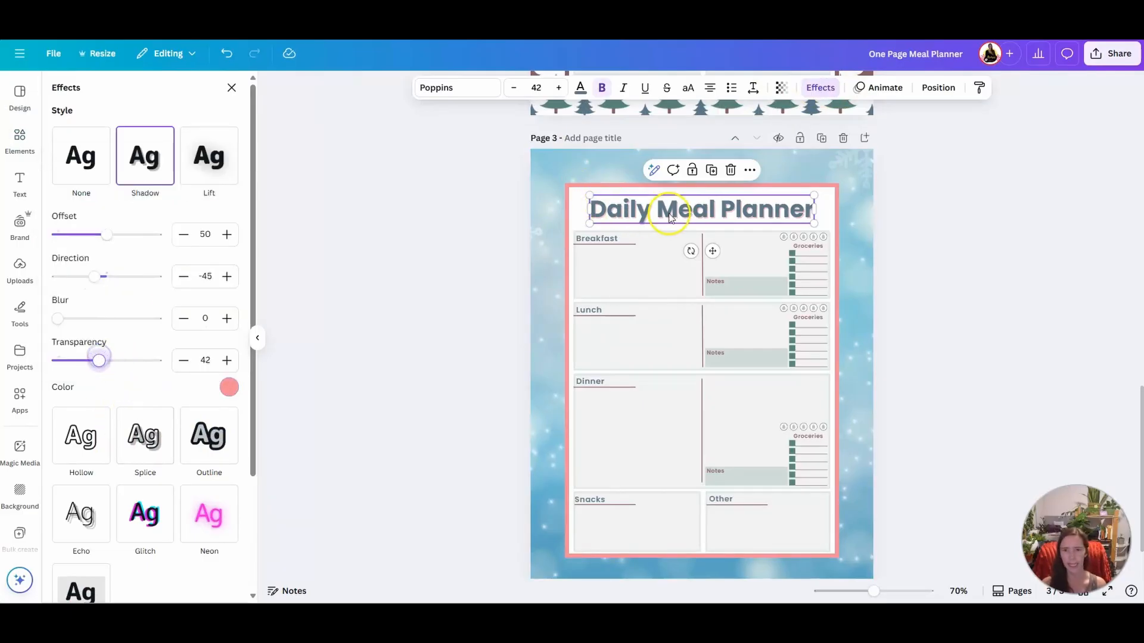
click(575, 90)
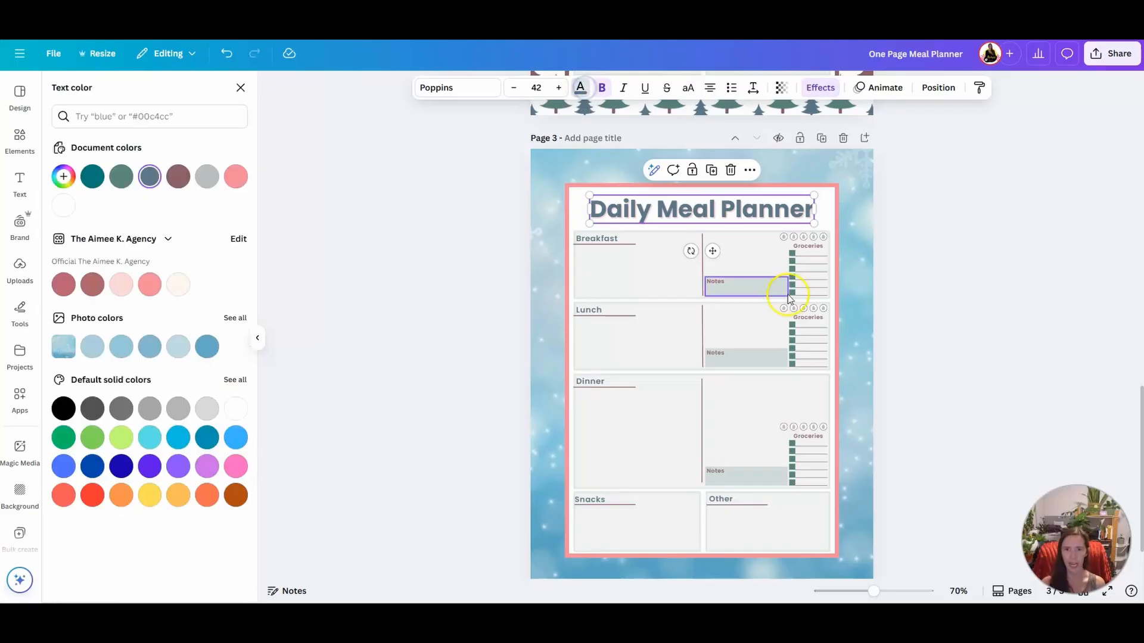
click(208, 348)
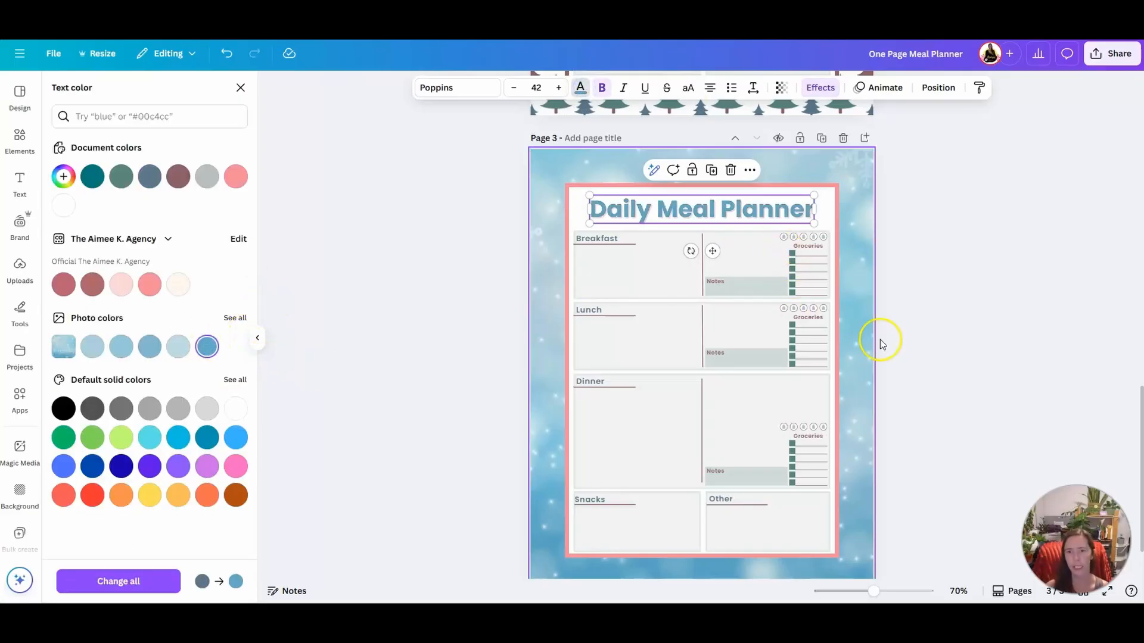
Fill the Breakfast, Lunch, Dinner, Snacks and Other boxes on page 3 individually with the palest blue photo color
click(638, 289)
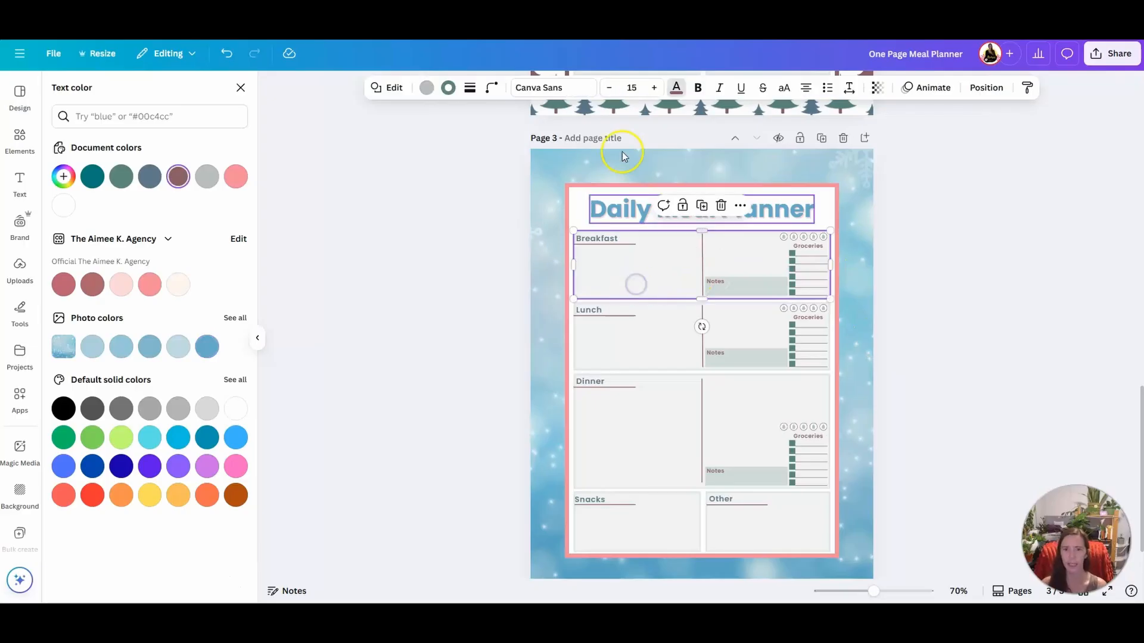
click(424, 89)
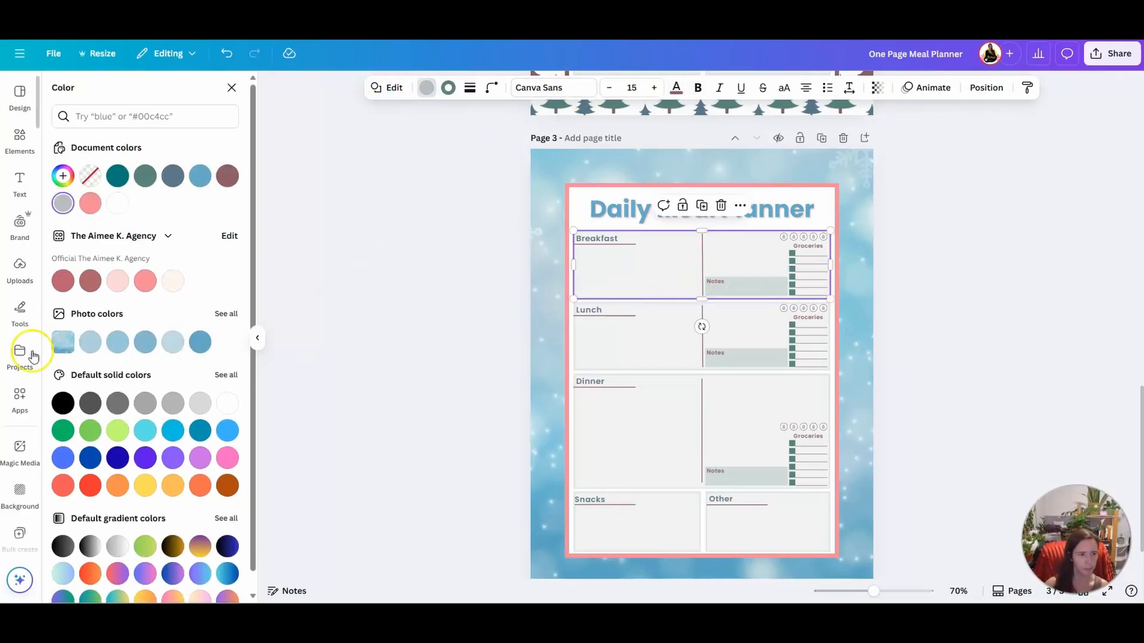
click(172, 344)
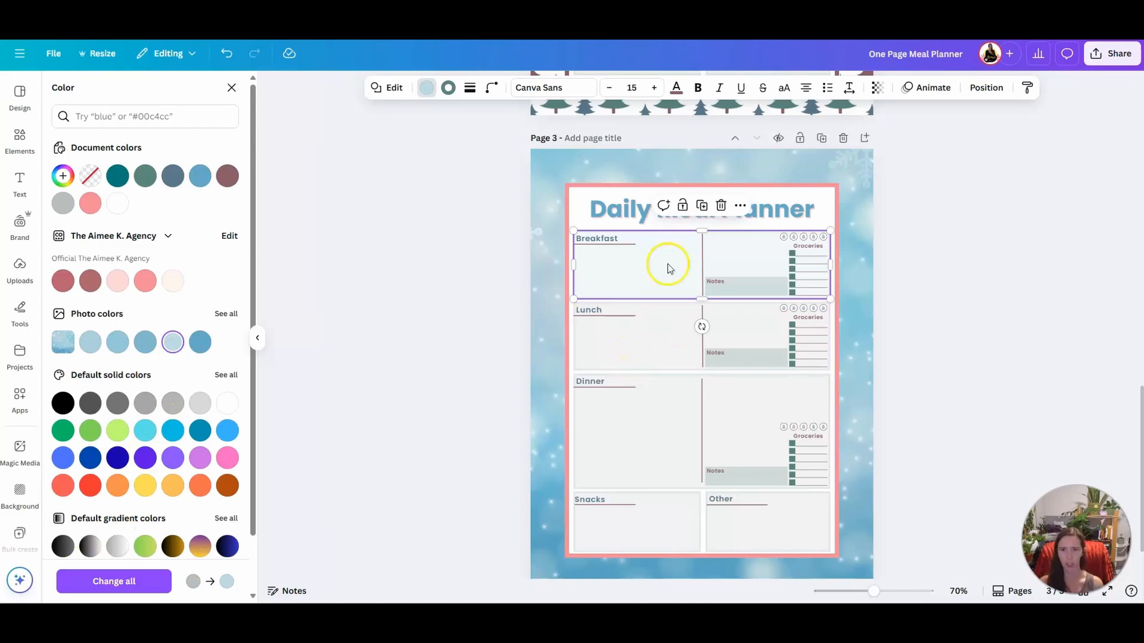
click(655, 337)
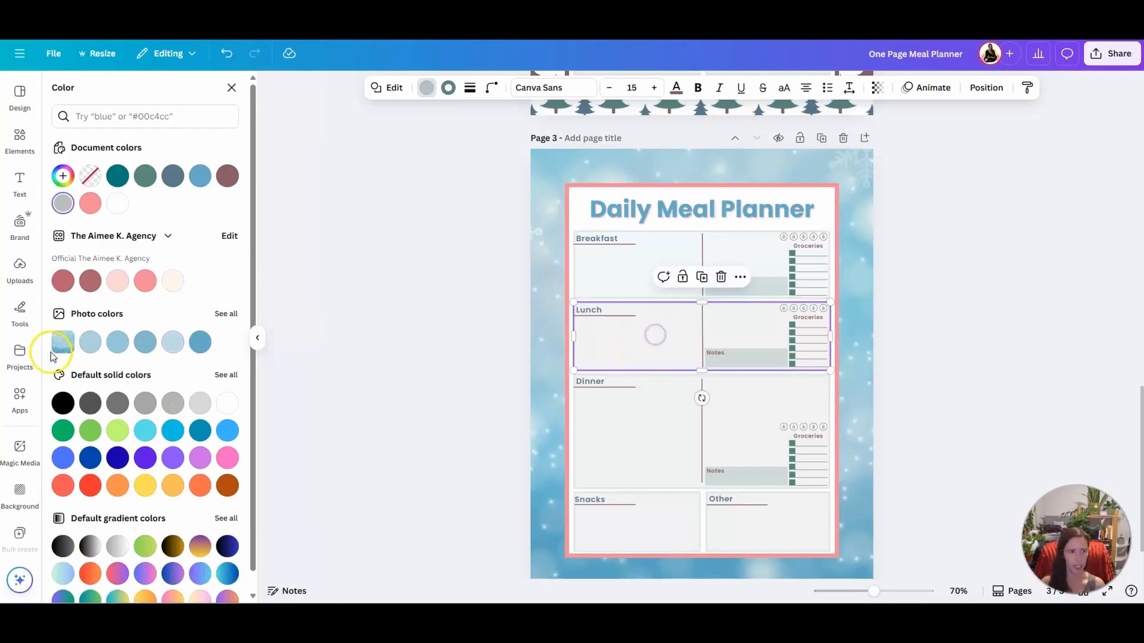
click(173, 341)
click(625, 429)
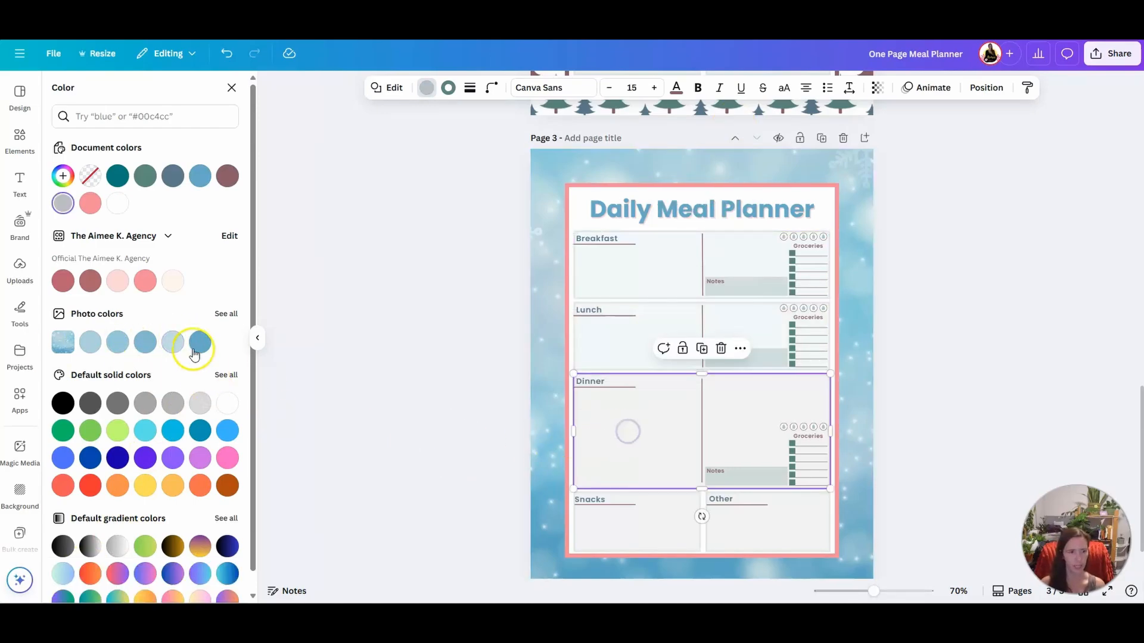
click(173, 341)
click(639, 524)
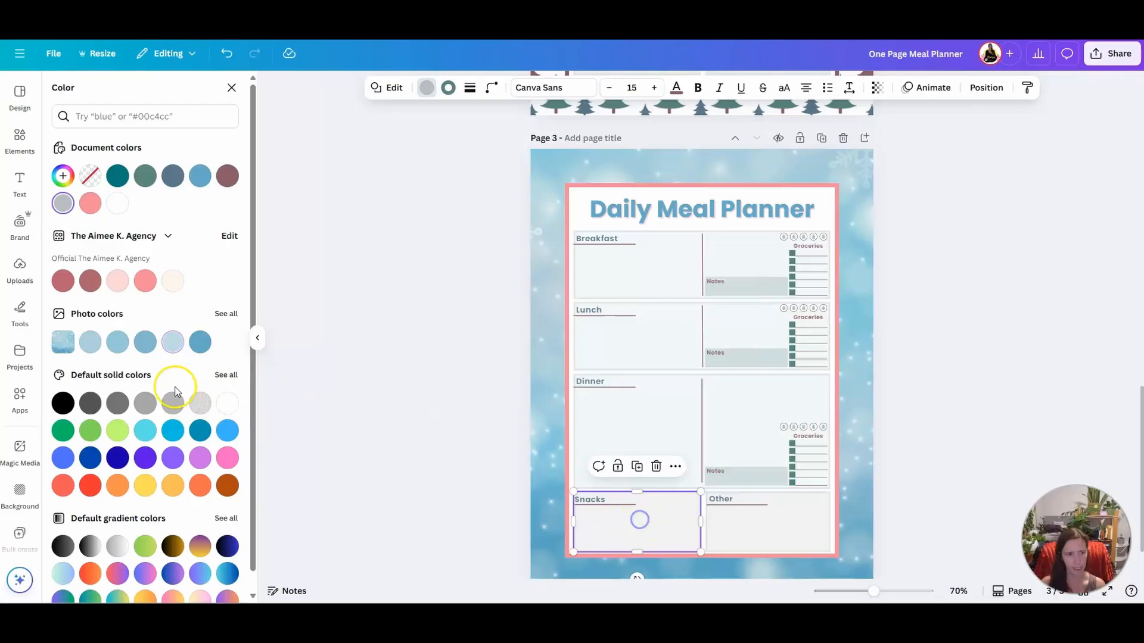
click(172, 342)
click(754, 527)
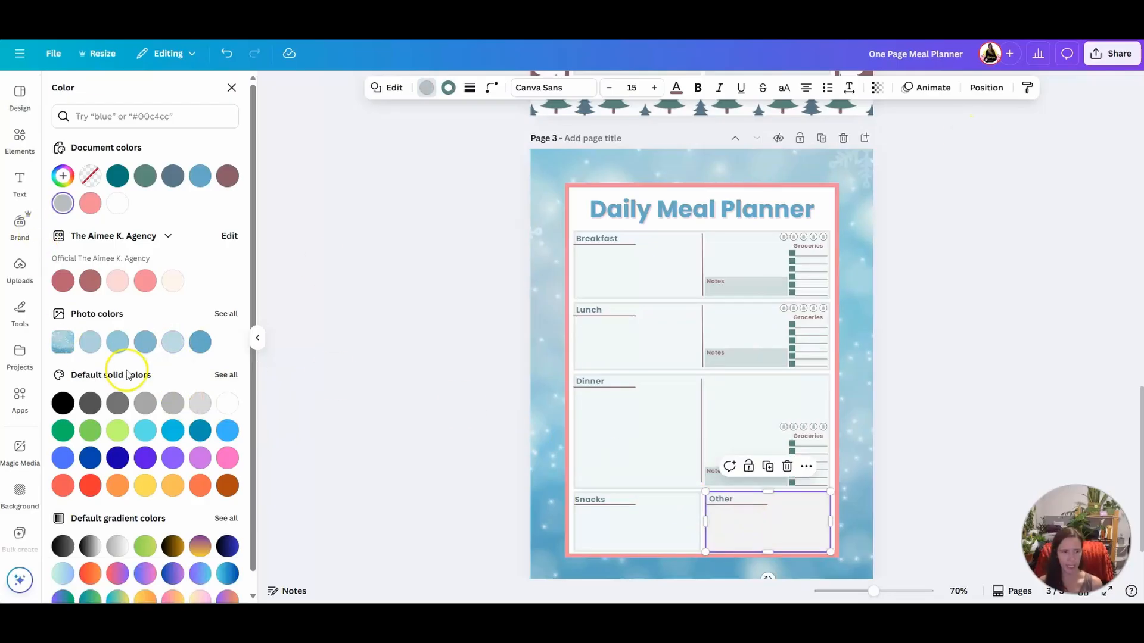
click(168, 349)
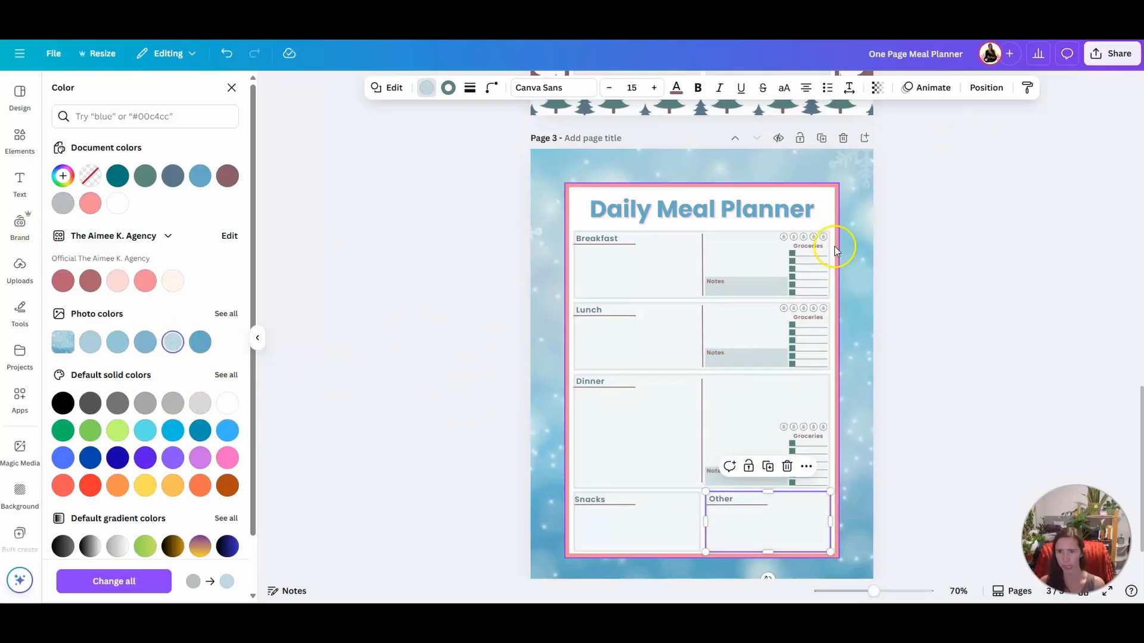
Change the text color of the Breakfast Notes label on page 3 to the default dark gray
click(716, 284)
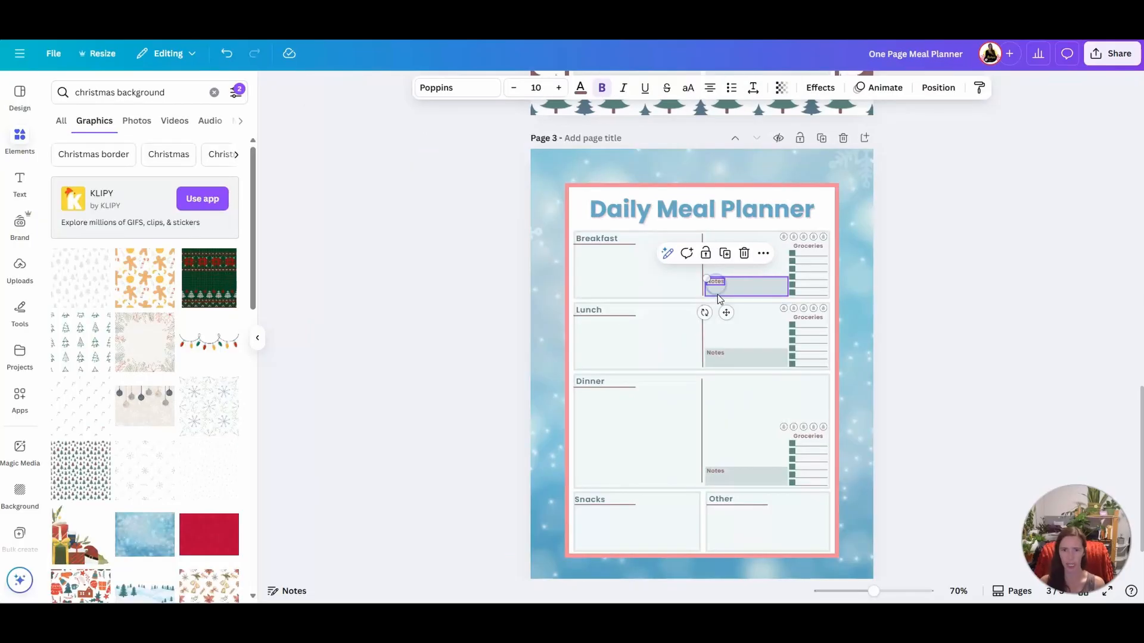
click(582, 91)
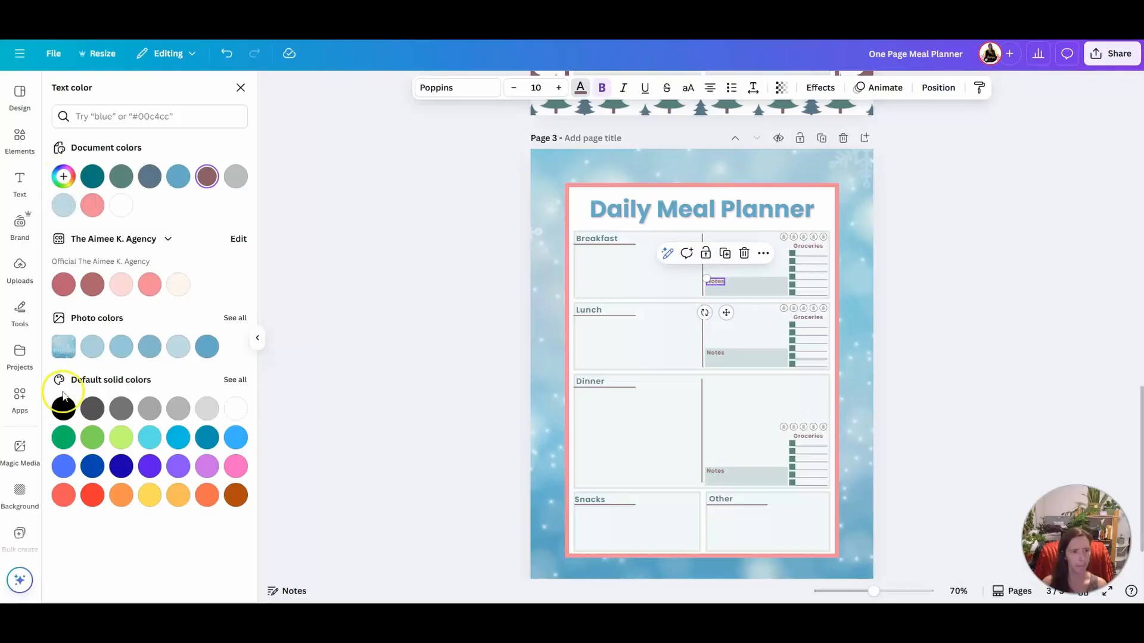
click(93, 412)
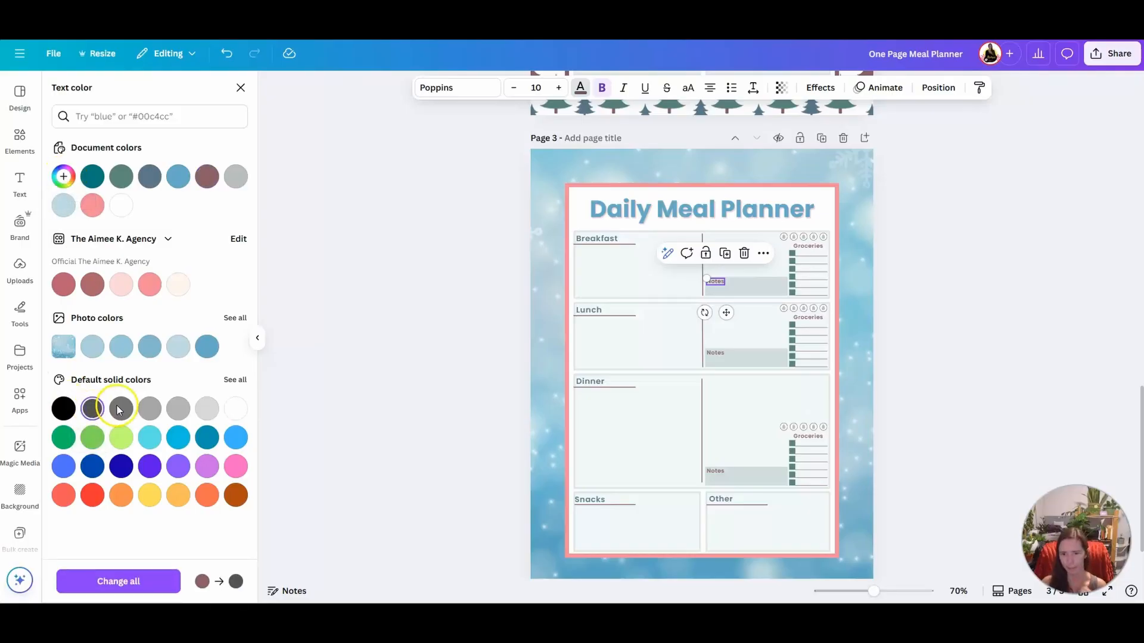
Recolor the meal, Snacks, Other and Groceries headings and the remaining Notes labels on page 3 together to the default dark gray
click(719, 353)
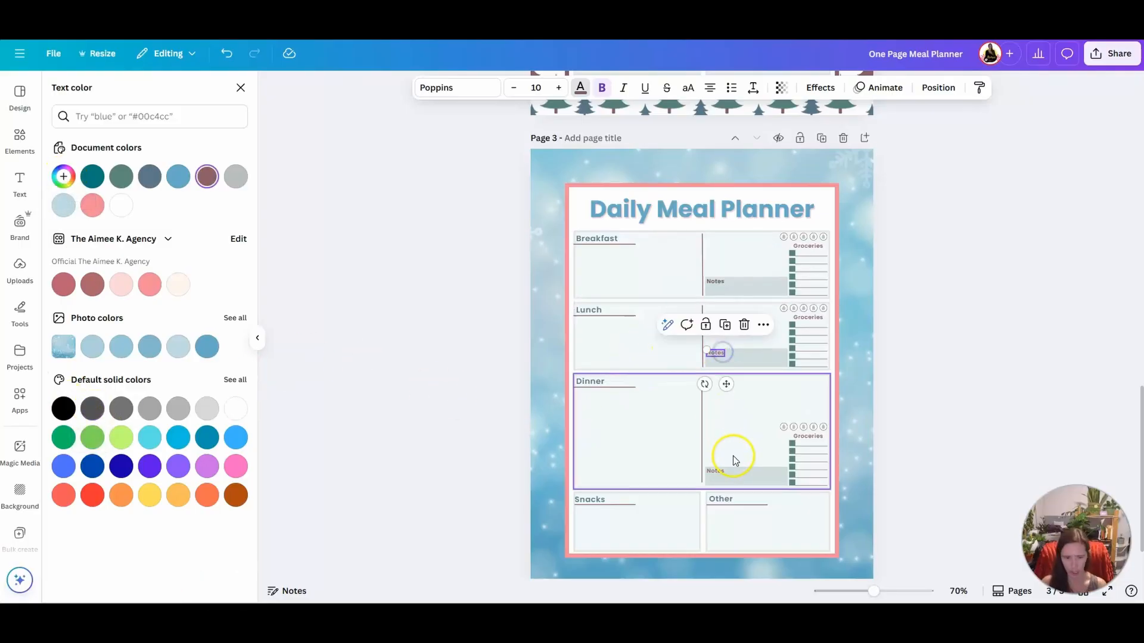
shift+click(716, 472)
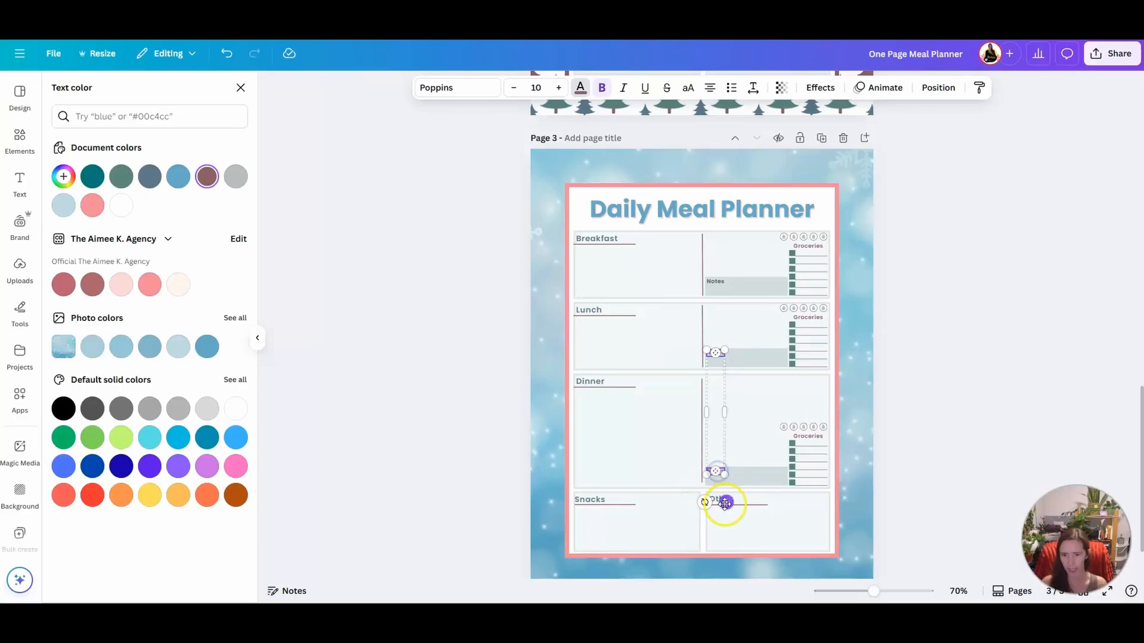
shift+click(718, 499)
shift+click(586, 499)
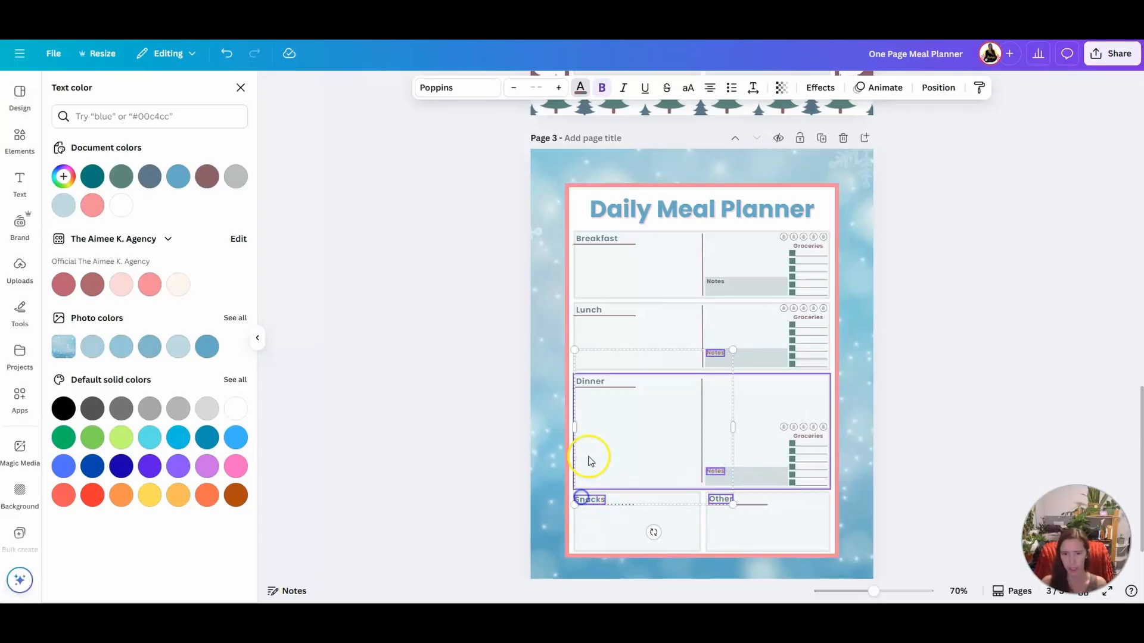
shift+click(597, 382)
shift+click(588, 310)
shift+click(596, 238)
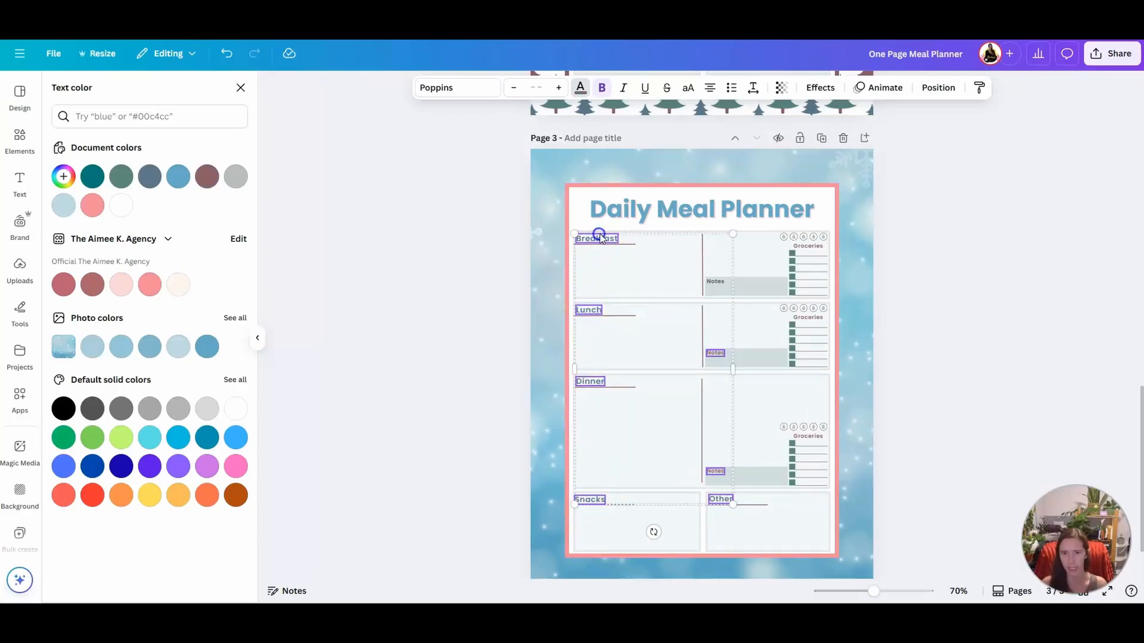
shift+click(808, 246)
shift+click(808, 317)
shift+click(809, 439)
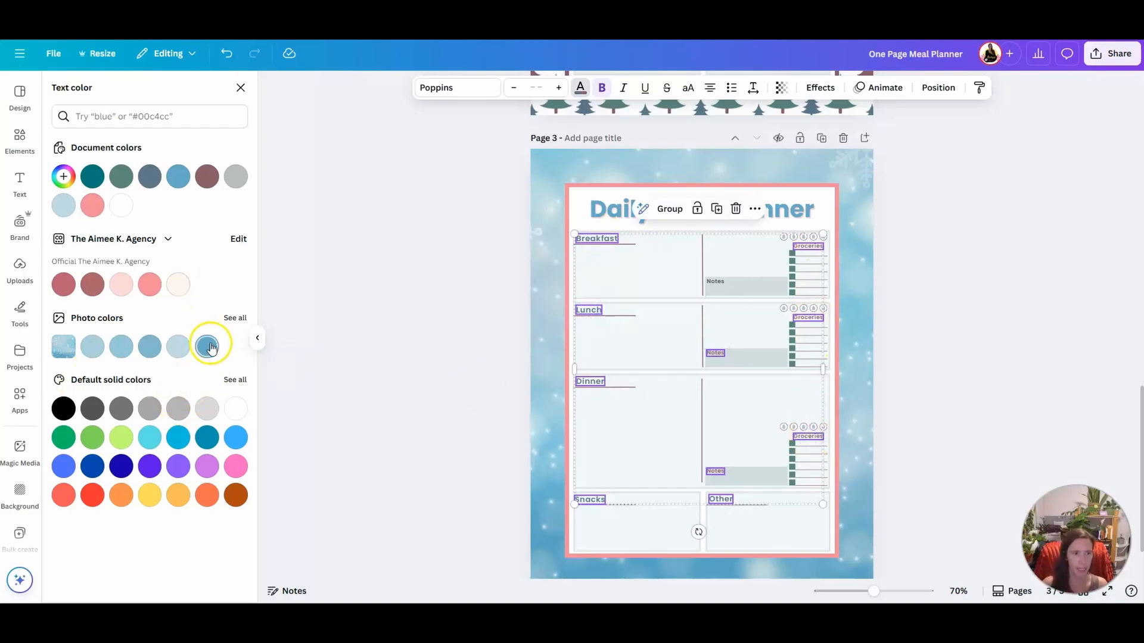
click(235, 176)
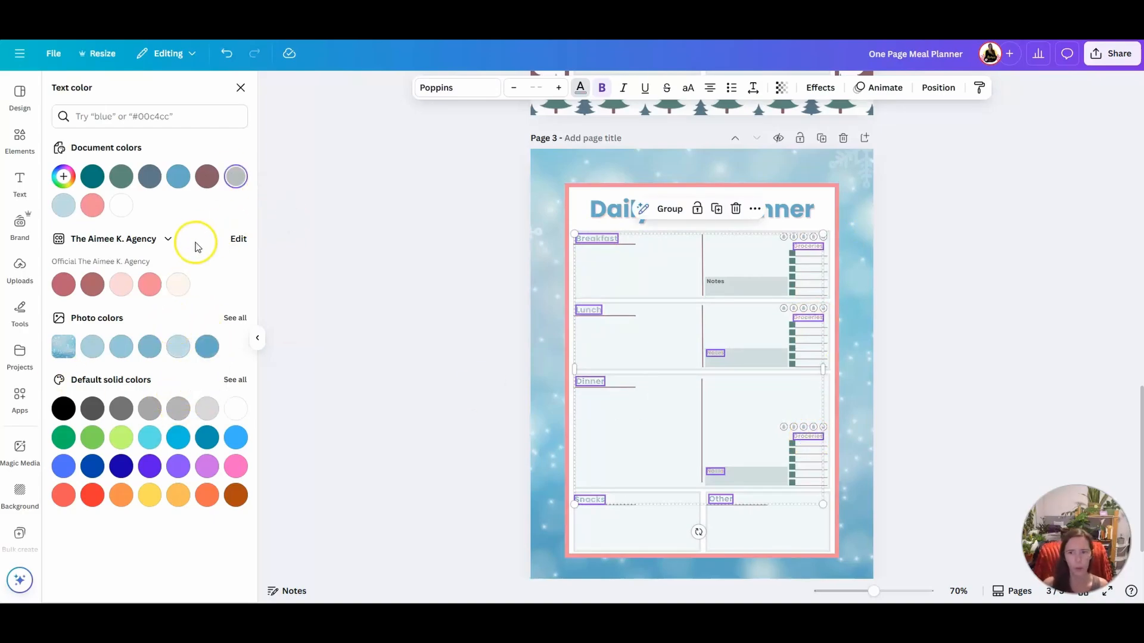
click(92, 409)
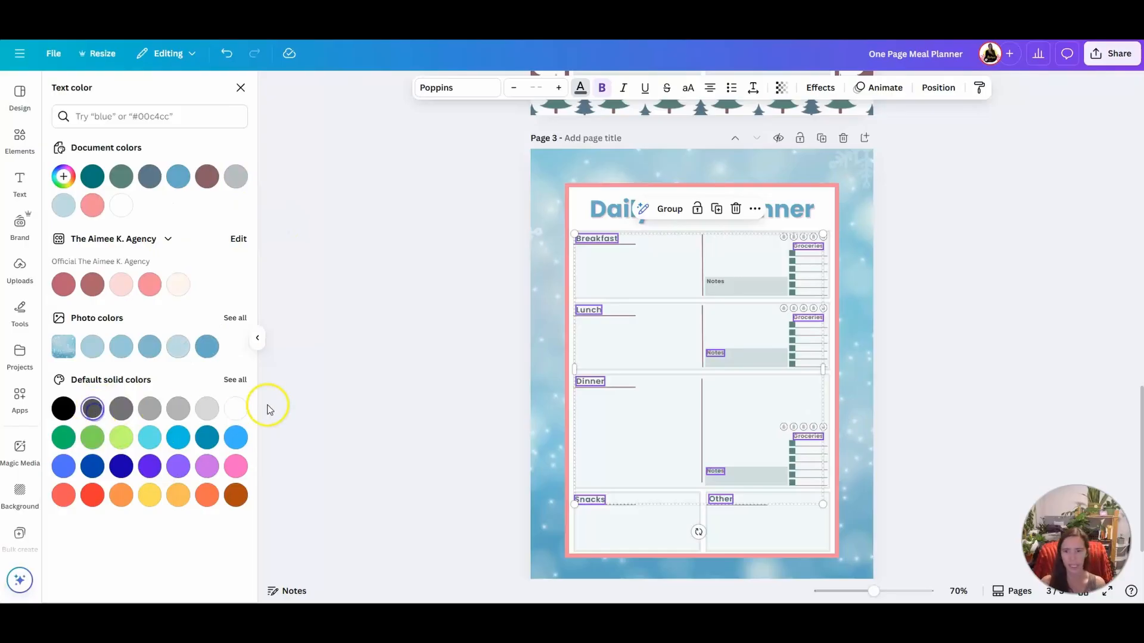
Set the text color of the first Breakfast grocery checkbox to the light pink brand color
click(792, 257)
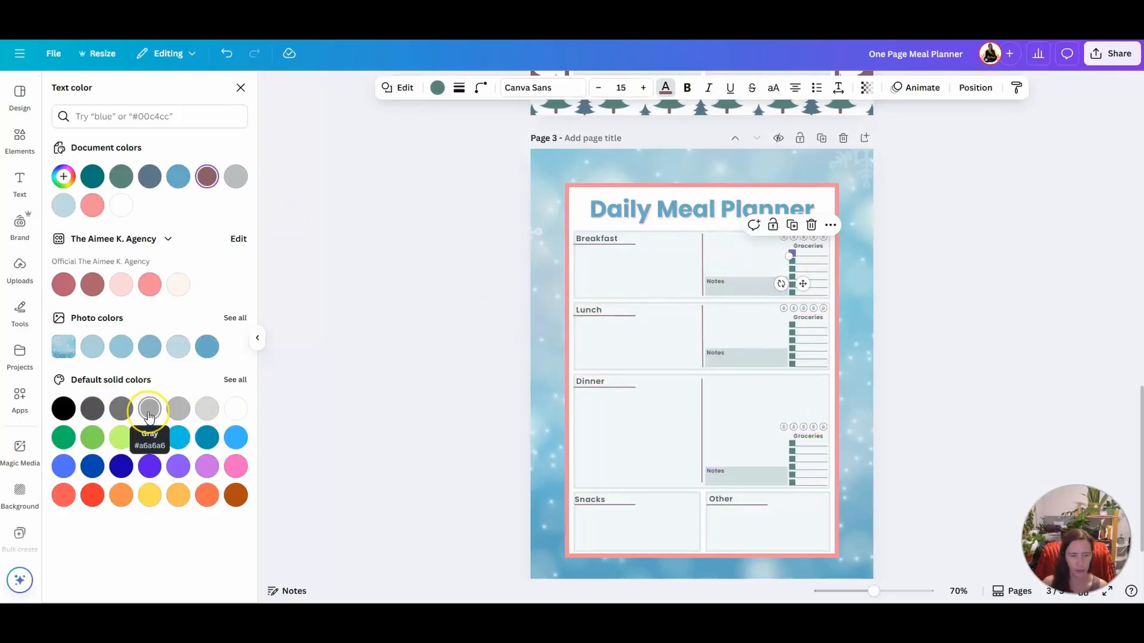
click(122, 286)
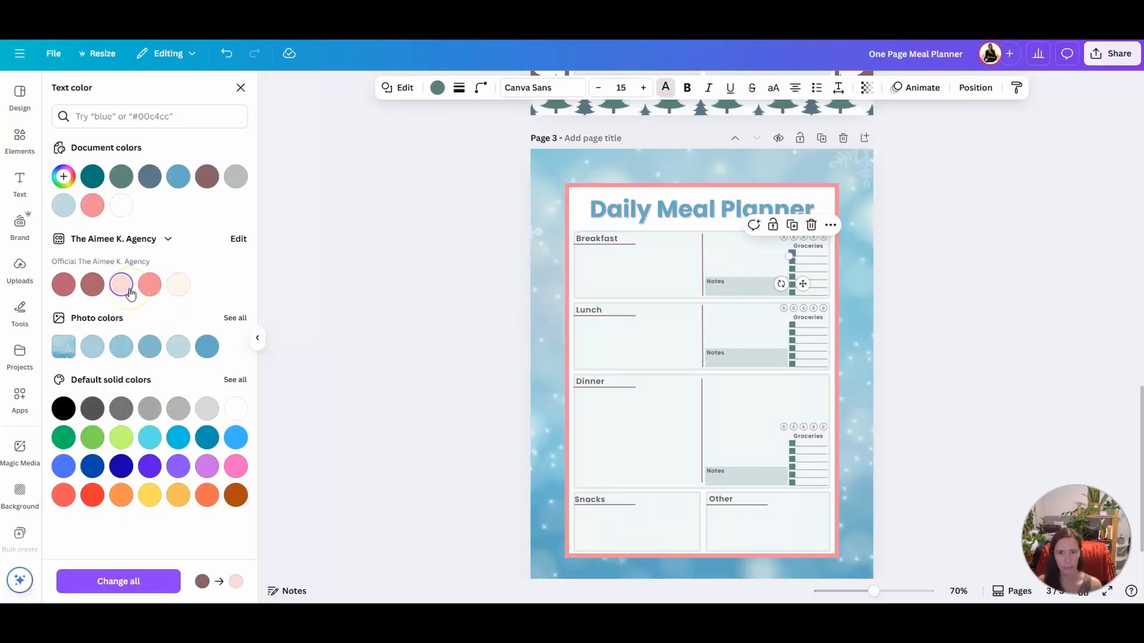
click(395, 316)
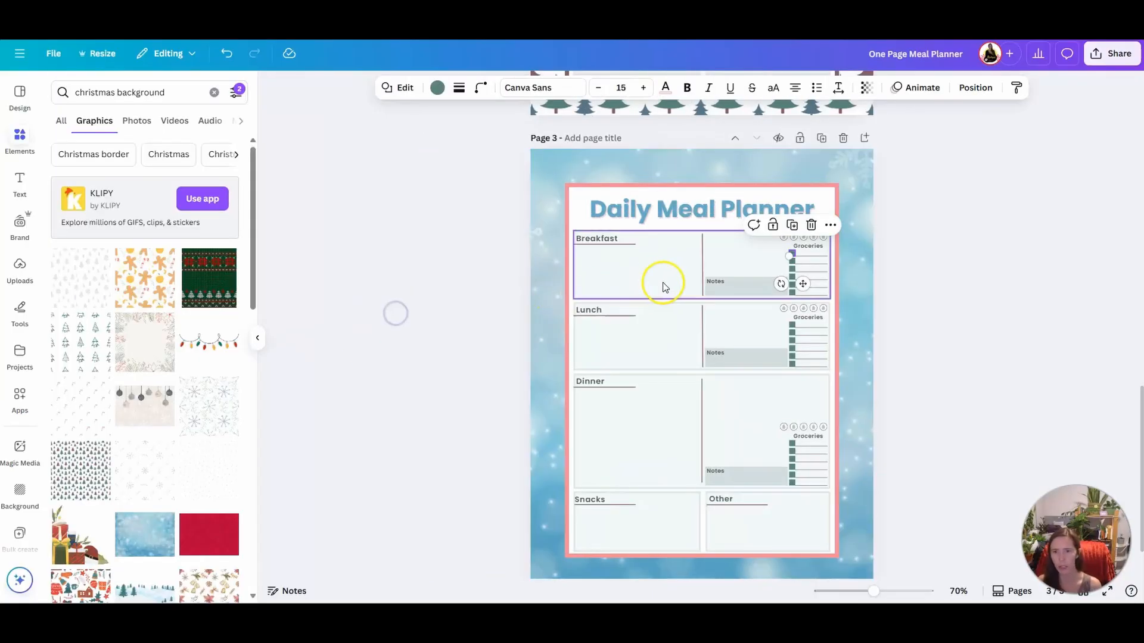
Fill the first Breakfast grocery checkbox on page 3 with the light red document color #fbd7d6
click(798, 305)
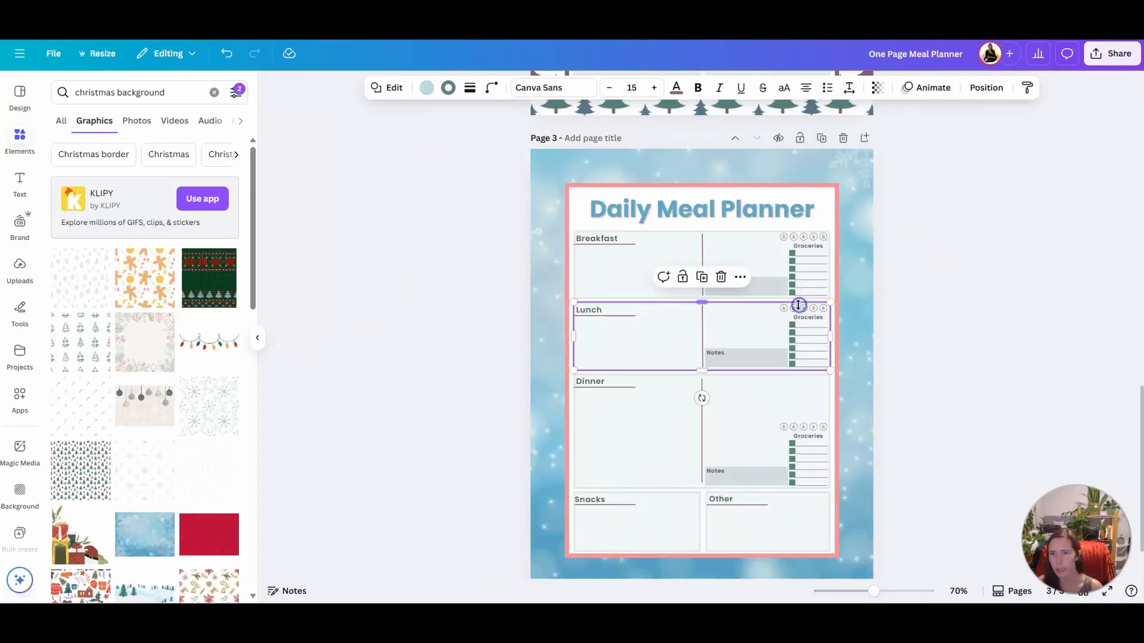
click(792, 255)
click(439, 89)
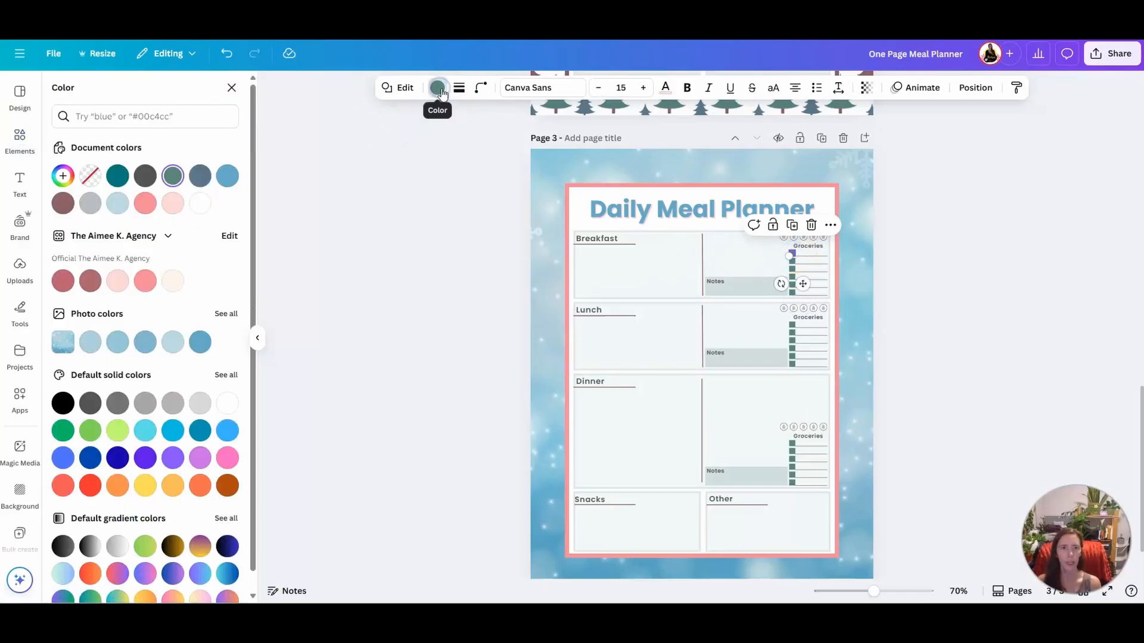
click(172, 204)
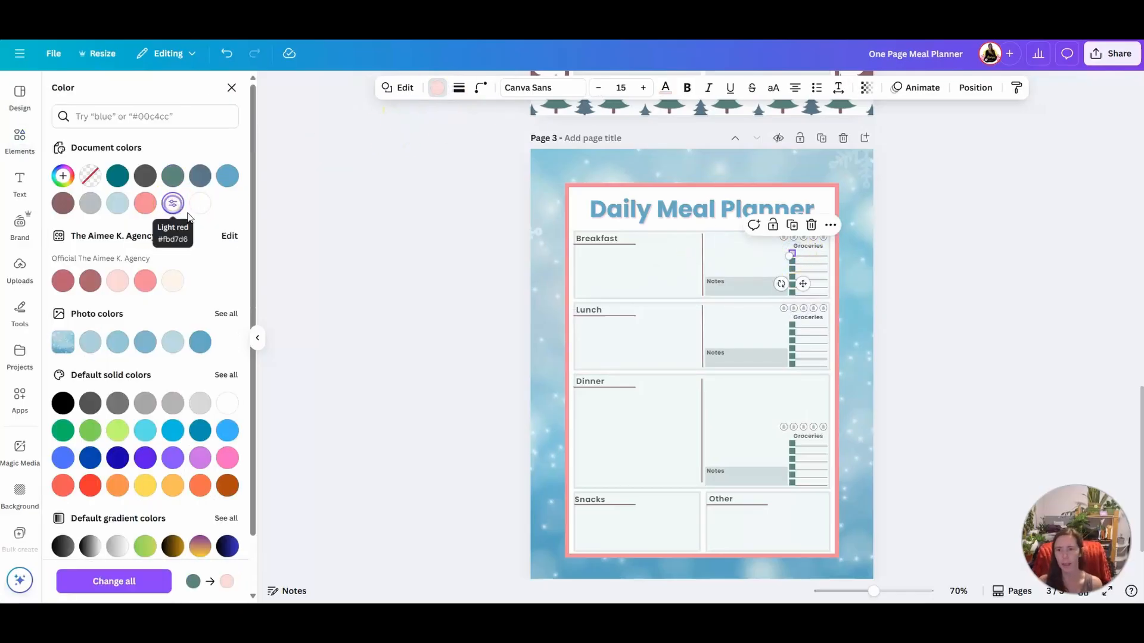
click(916, 273)
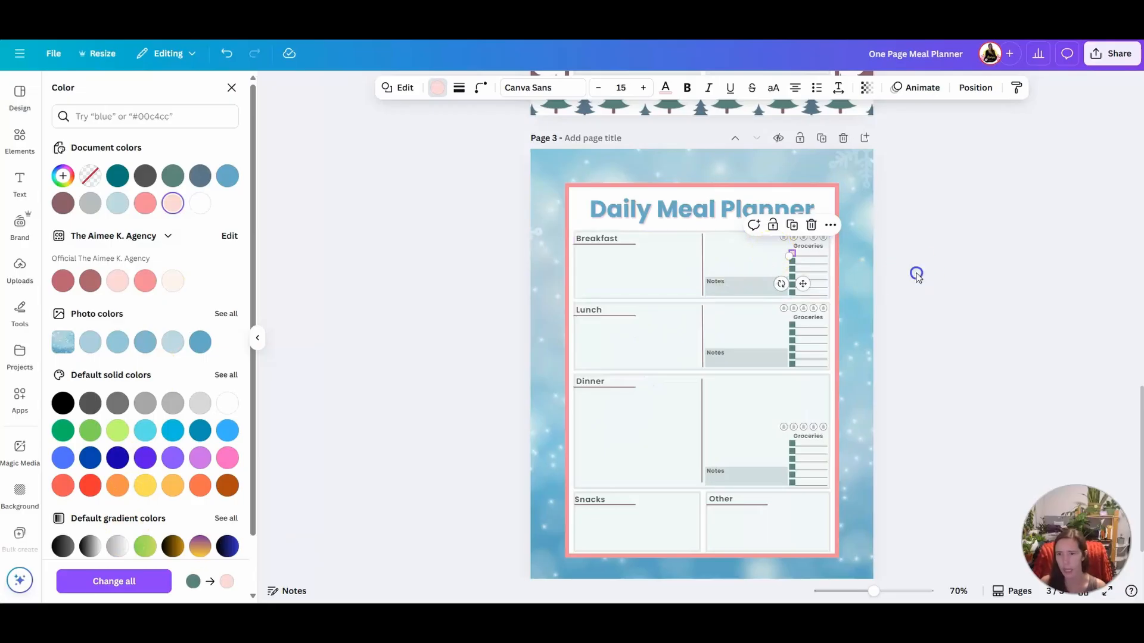
Fill all remaining Breakfast, Lunch and Dinner grocery checkboxes on page 3 together with light red #fbd7d6
click(792, 268)
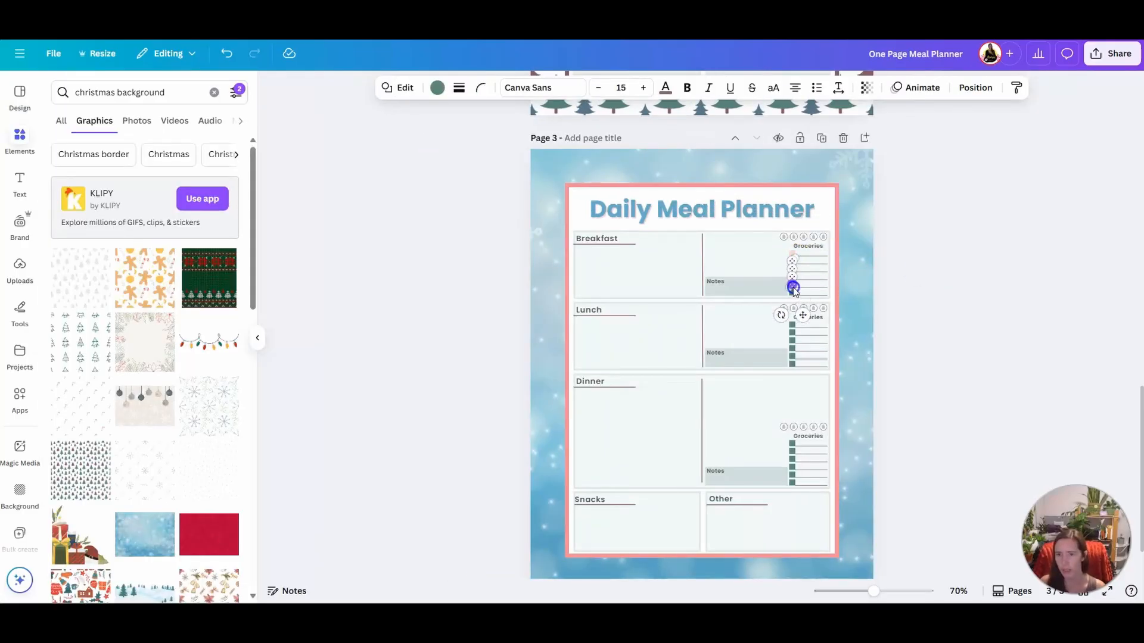
shift+click(791, 292)
shift+click(792, 325)
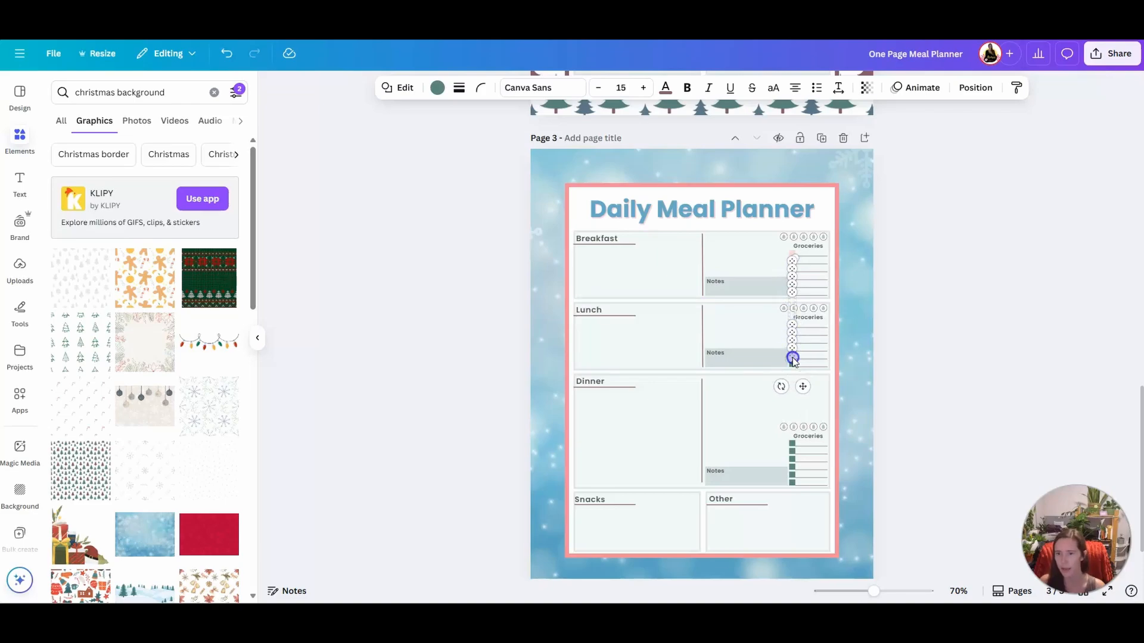
shift+click(792, 443)
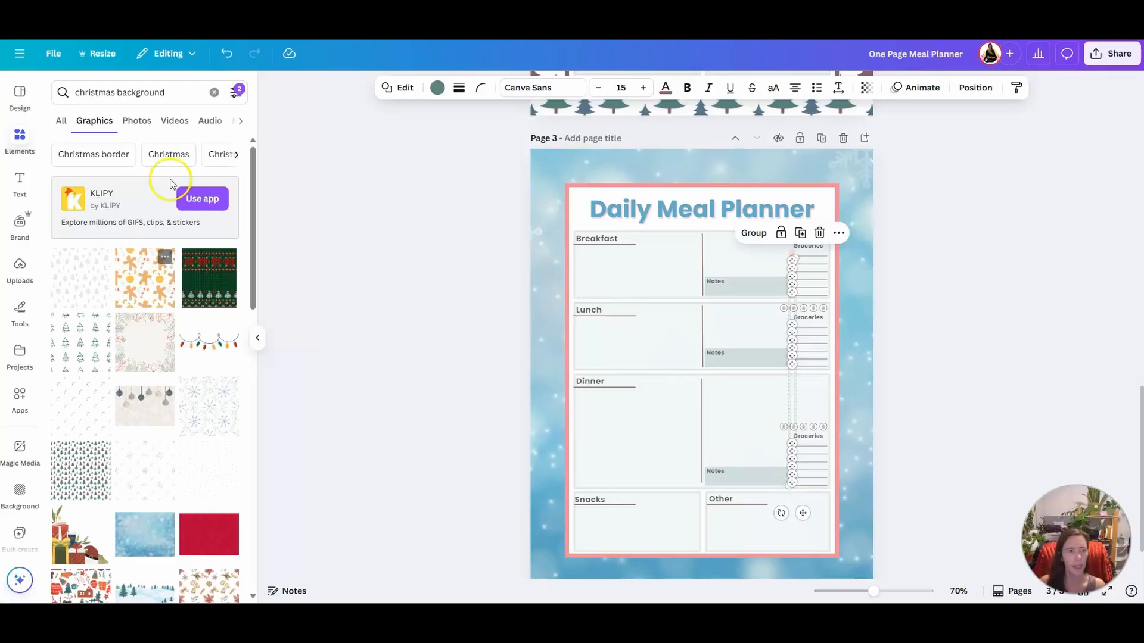
click(437, 87)
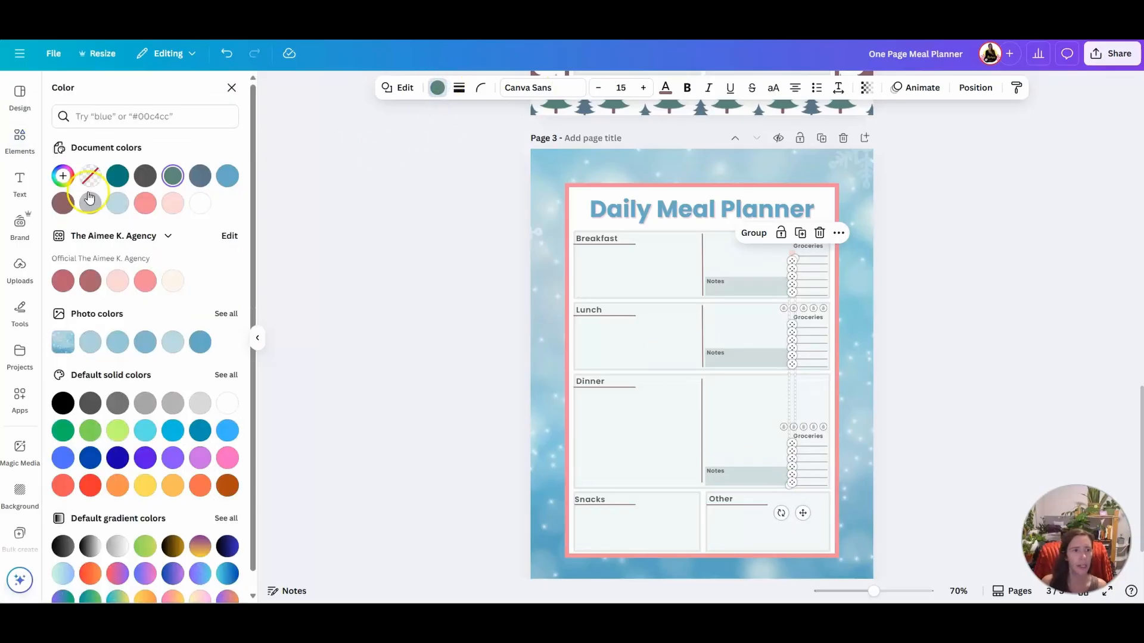
click(169, 237)
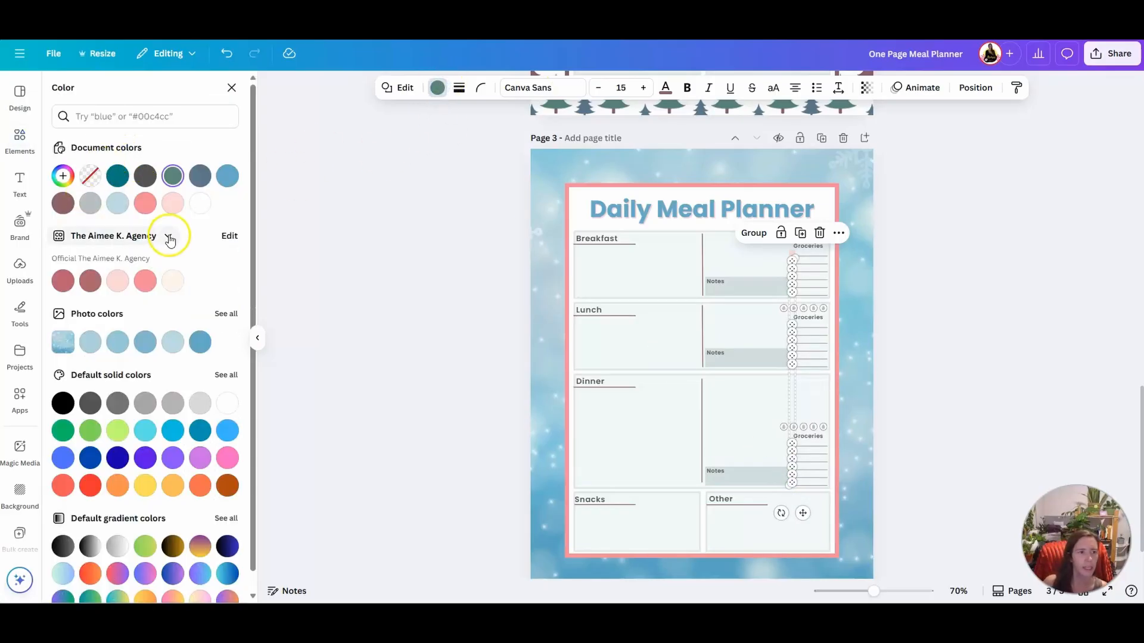
click(172, 203)
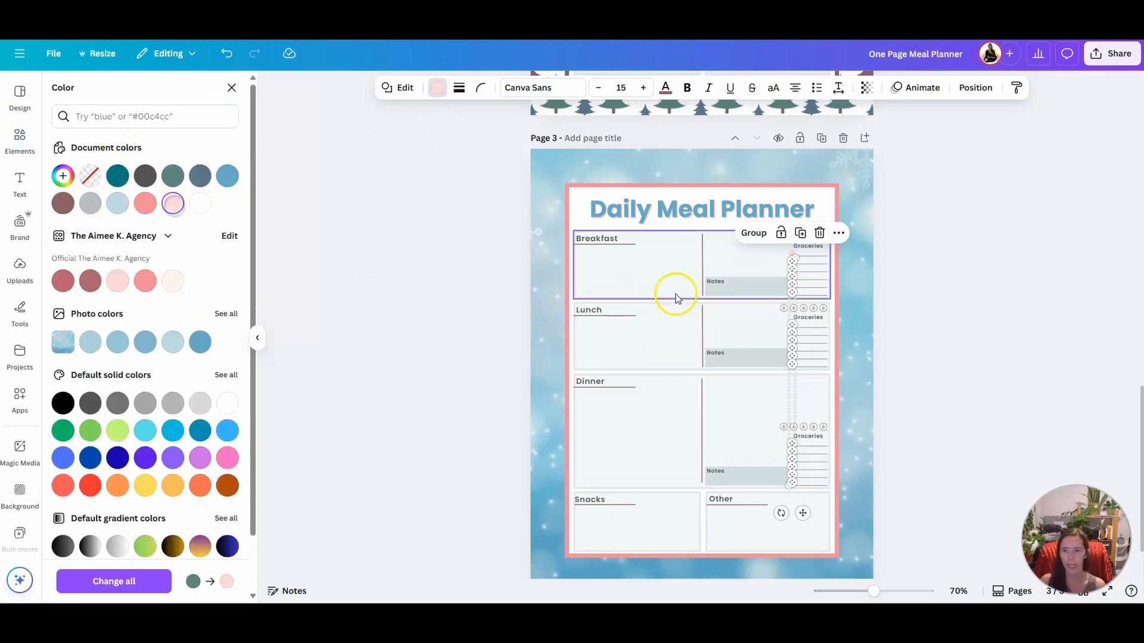
Fill the three Notes boxes on page 3 with light red #fbd7d6 and set their transparency to about 39
shift+click(737, 292)
shift+click(738, 477)
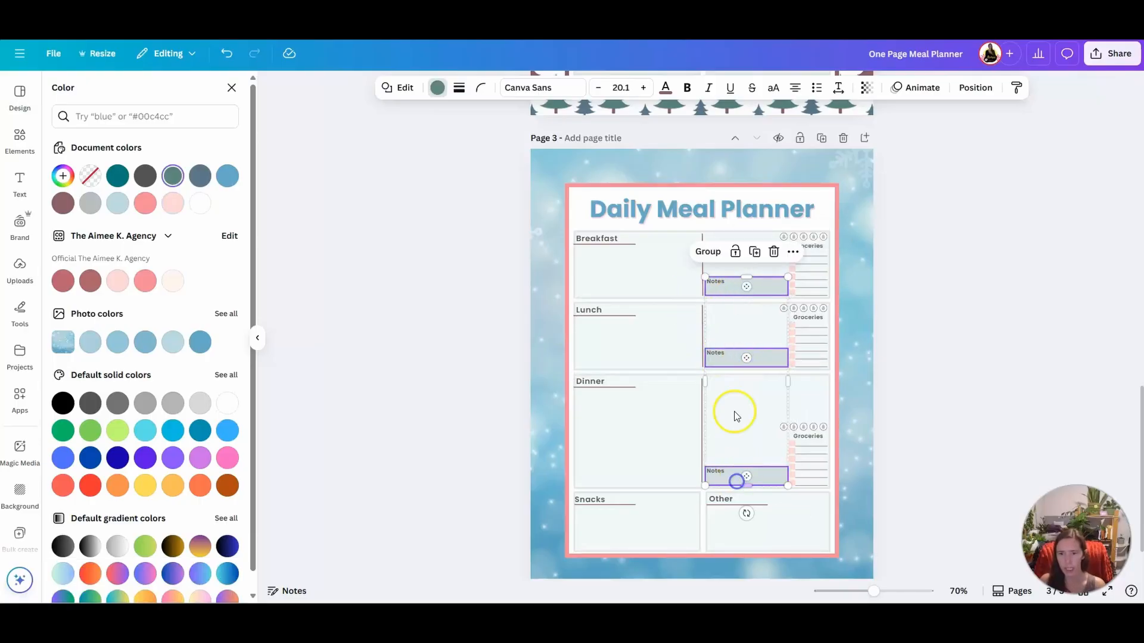
click(173, 203)
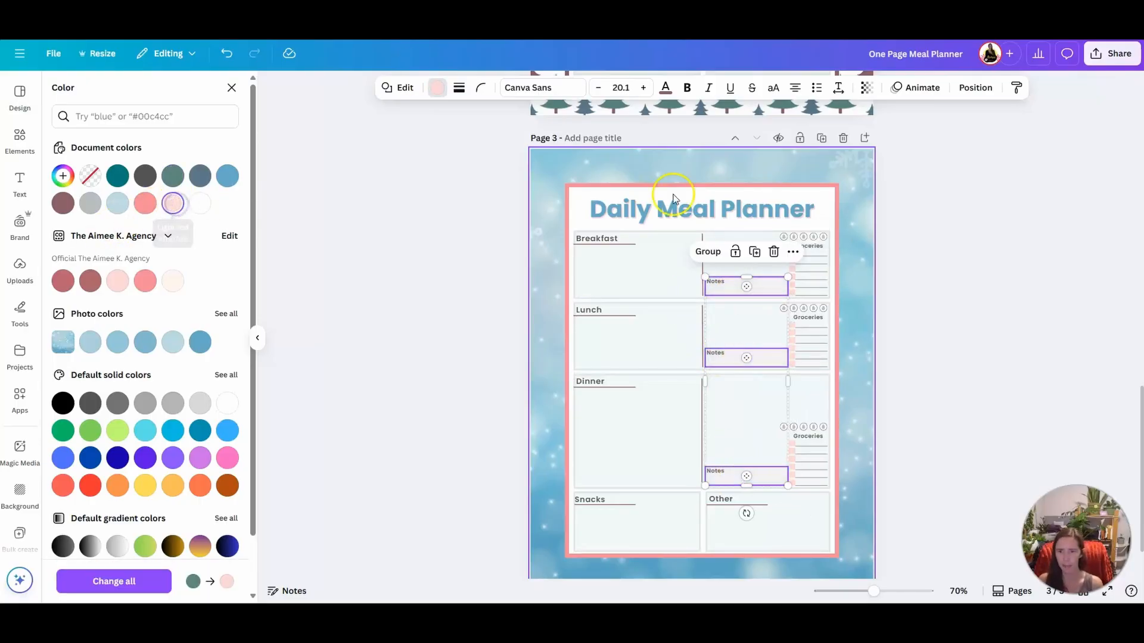
click(866, 88)
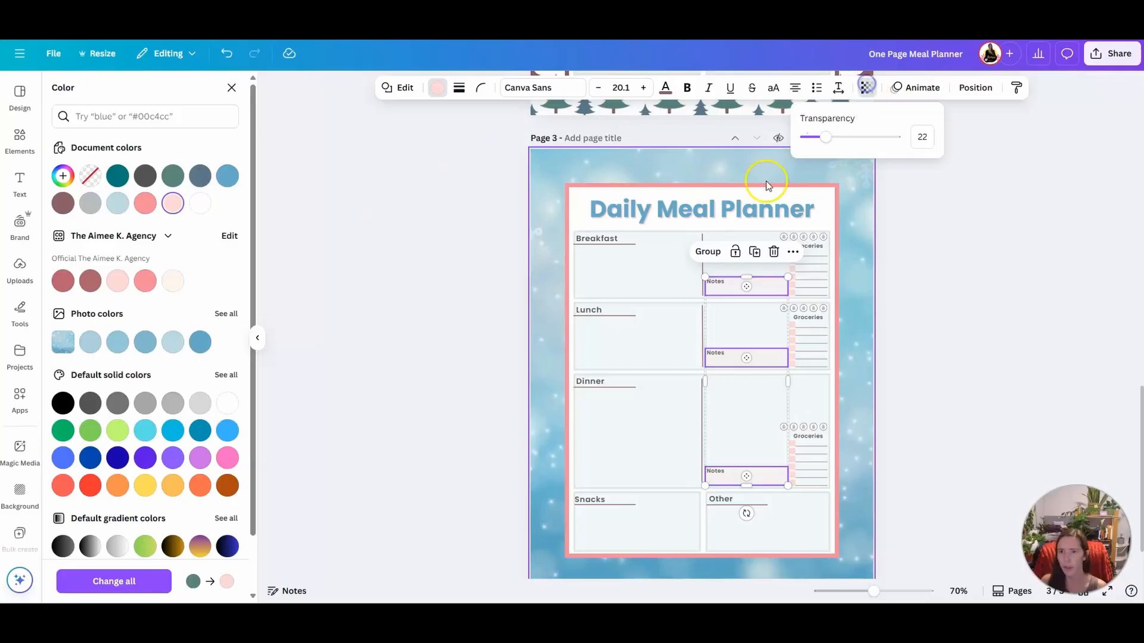
drag(817, 136, 825, 136)
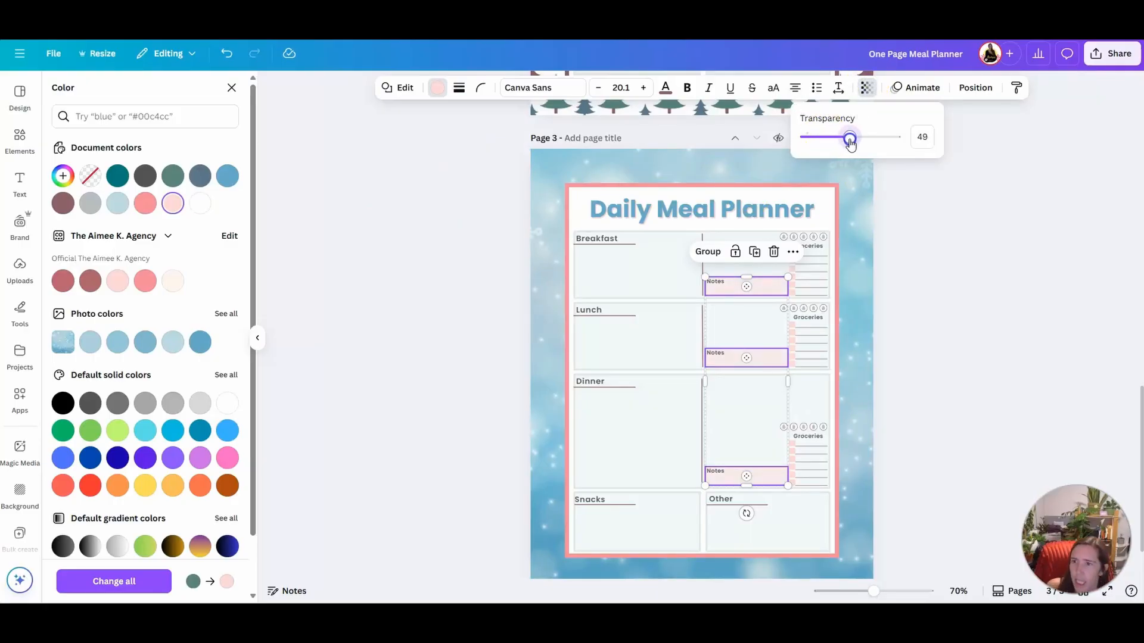
mouse_move(854, 141)
mouse_down()
mouse_move(924, 132)
mouse_move(863, 139)
mouse_up()
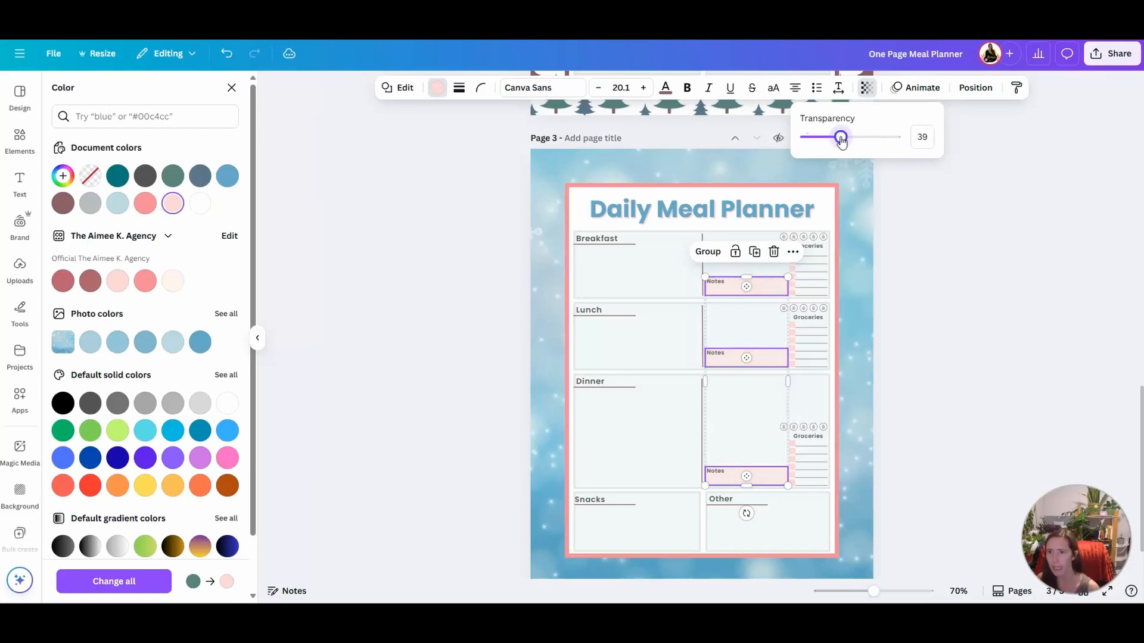
click(933, 293)
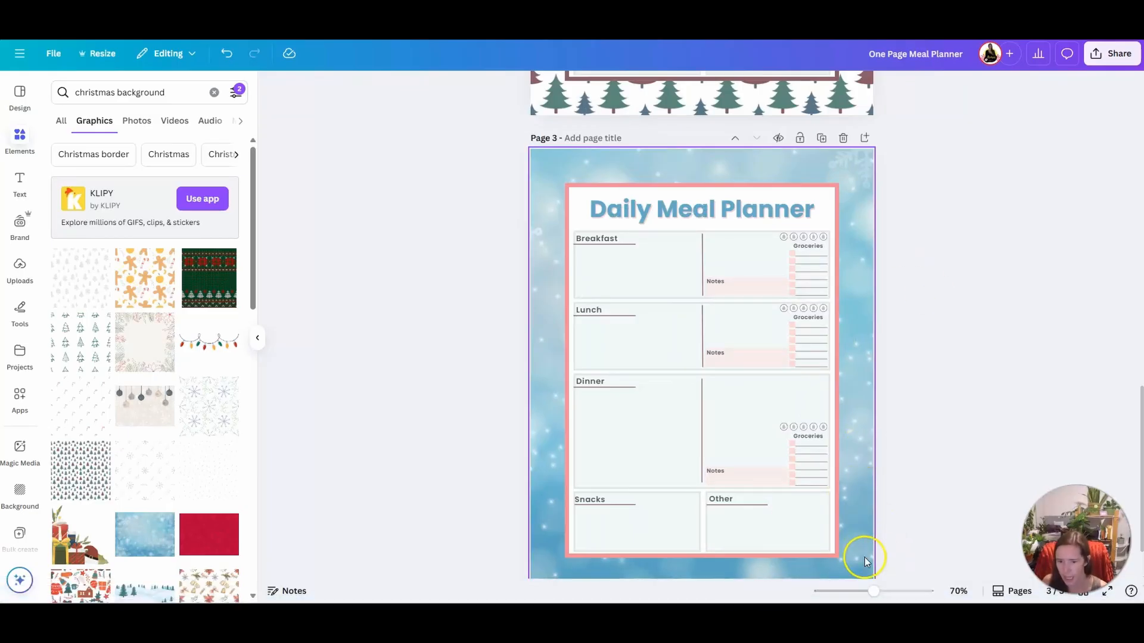
Recolor all the heading underlines and the three vertical divider lines on page 3 together in the slate blue document color
click(745, 508)
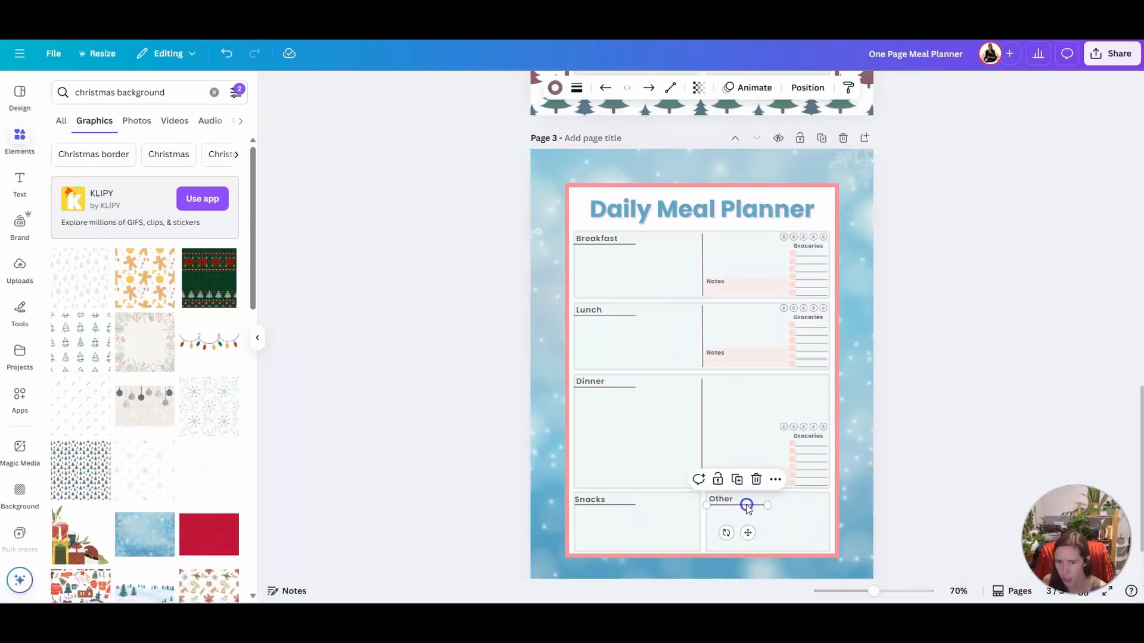
shift+click(607, 505)
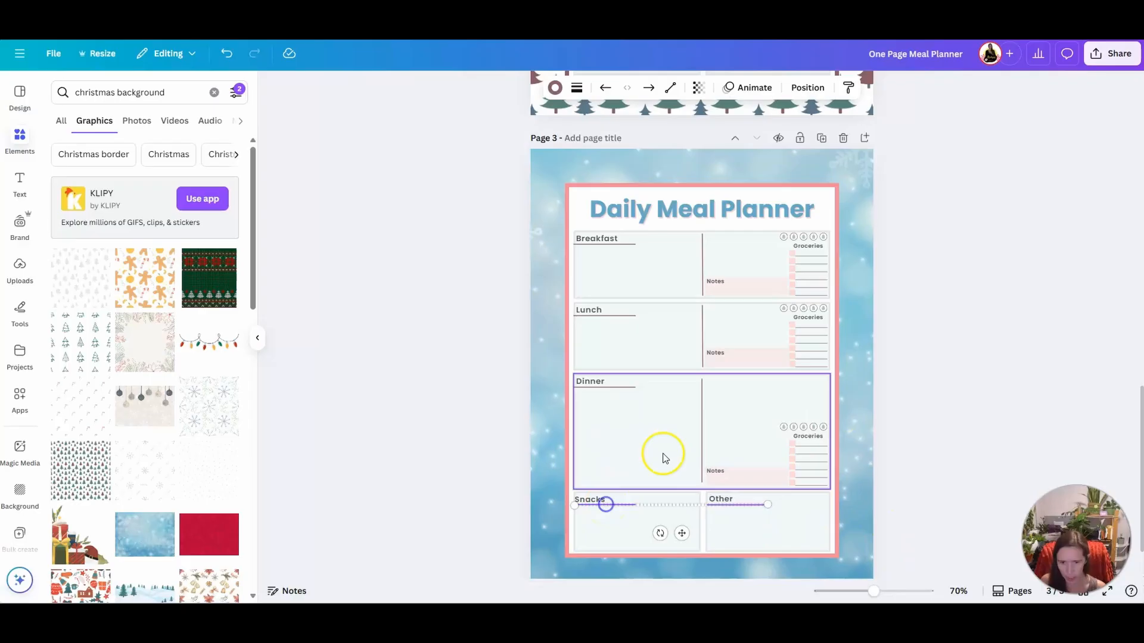
shift+click(701, 409)
shift+click(589, 387)
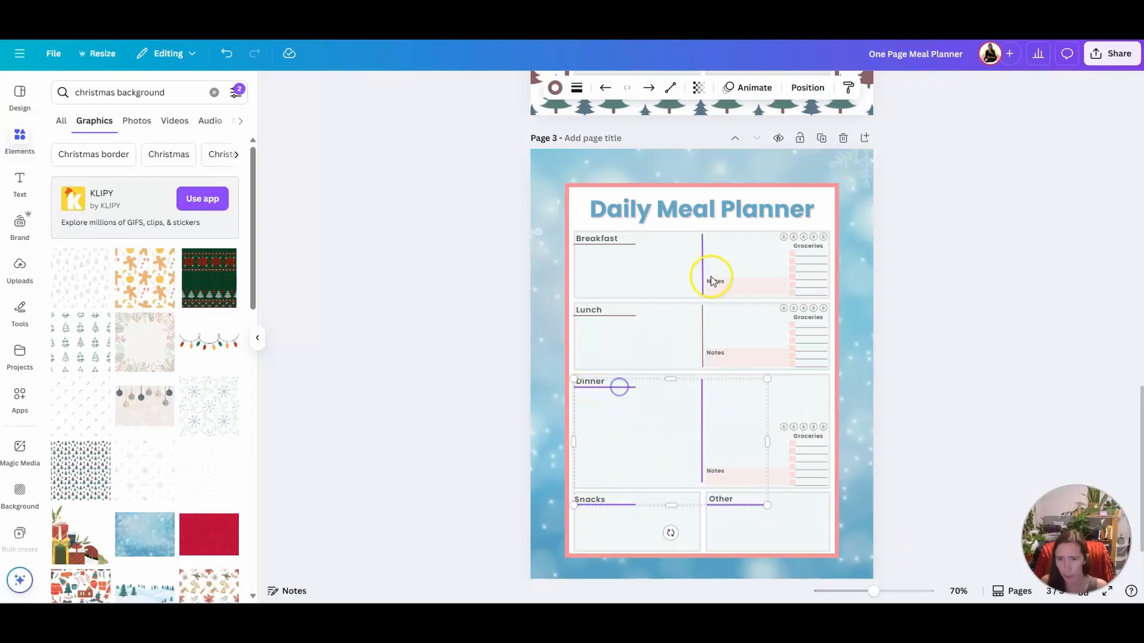
shift+click(702, 316)
shift+click(608, 316)
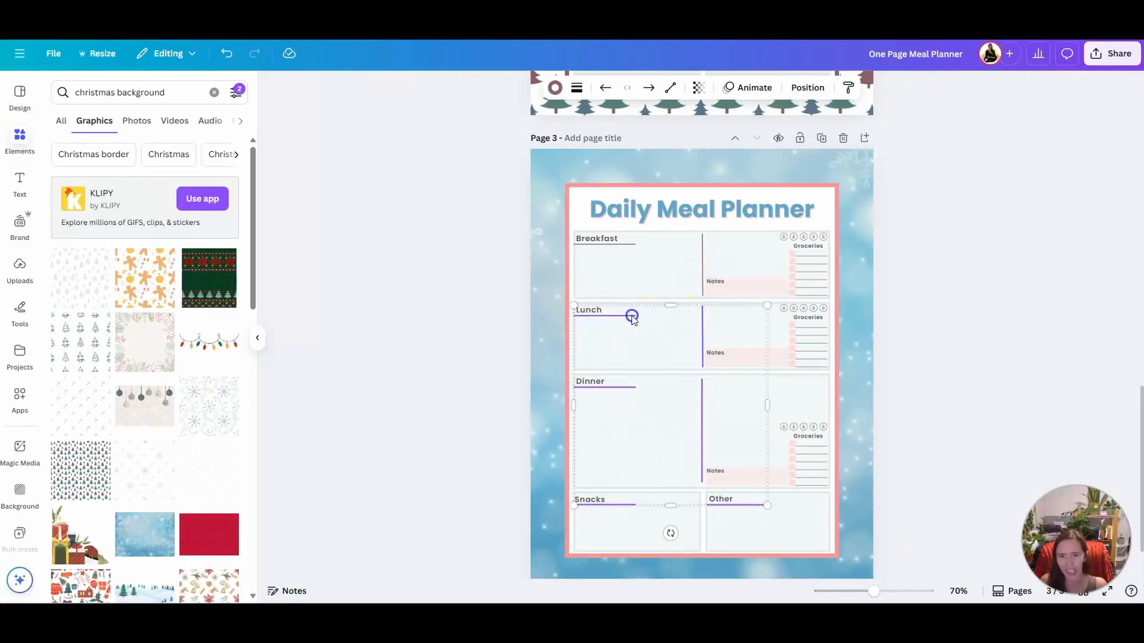
shift+click(605, 244)
shift+click(702, 256)
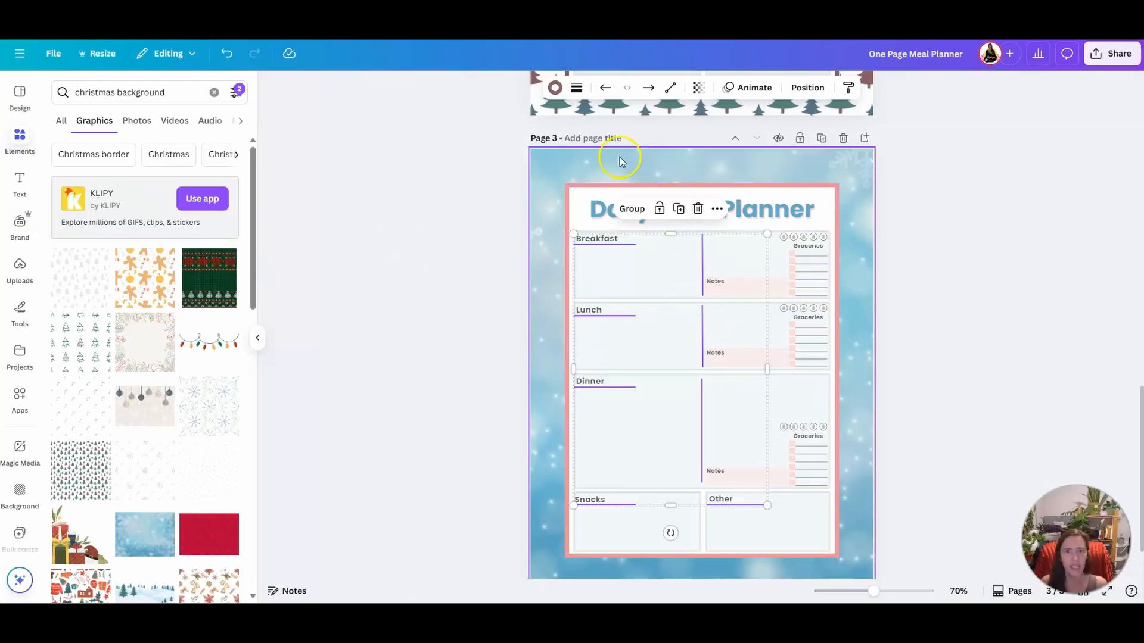
click(555, 88)
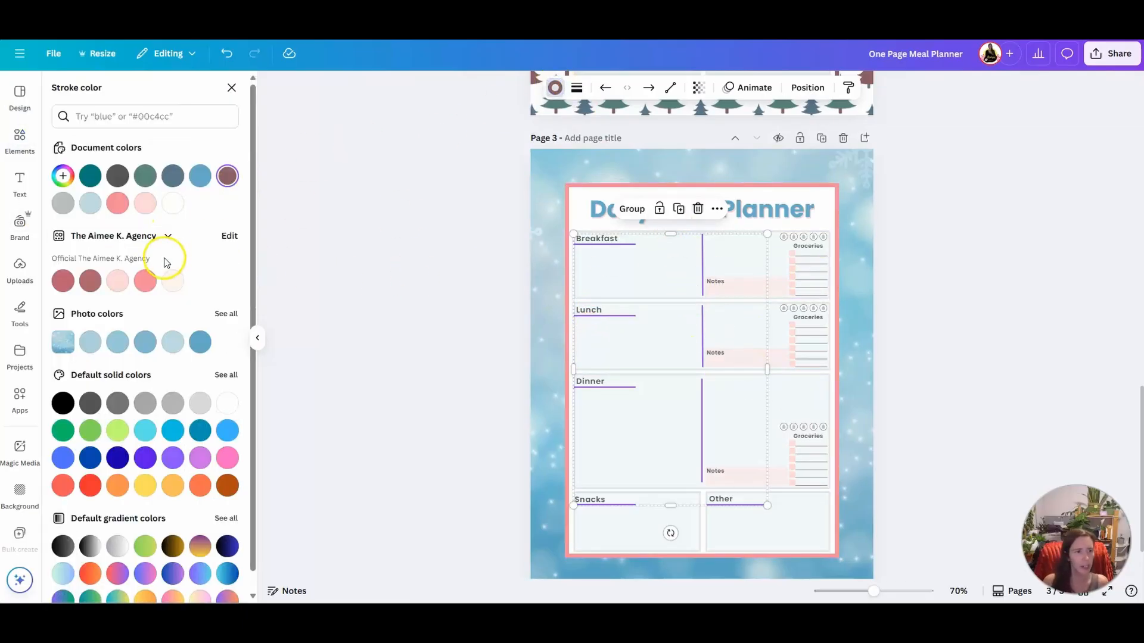
click(177, 177)
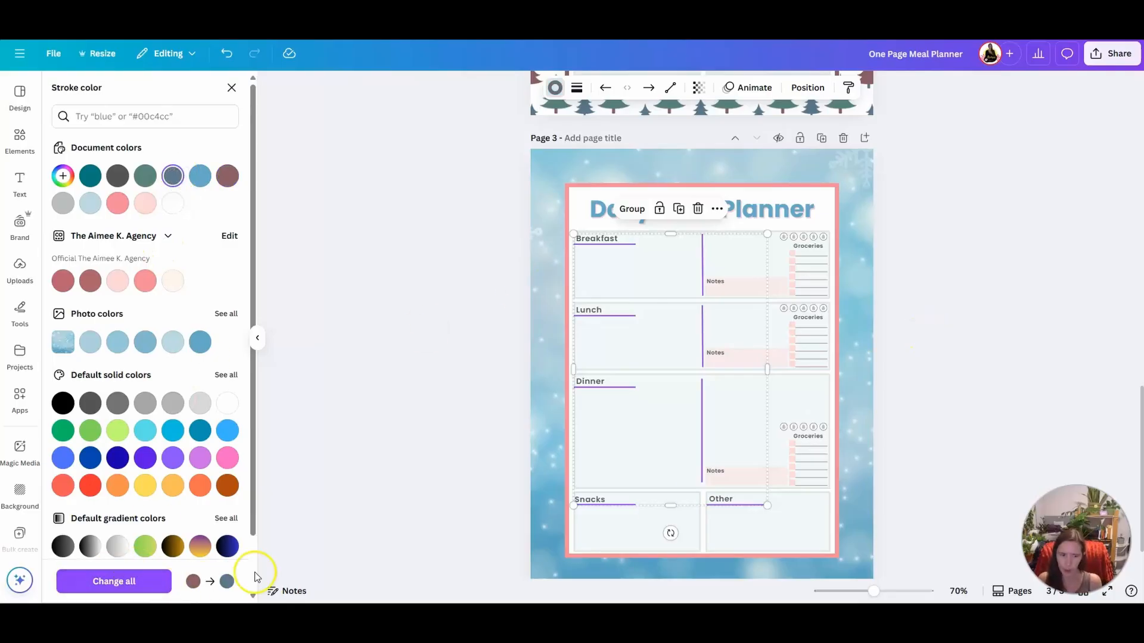
click(945, 269)
click(904, 260)
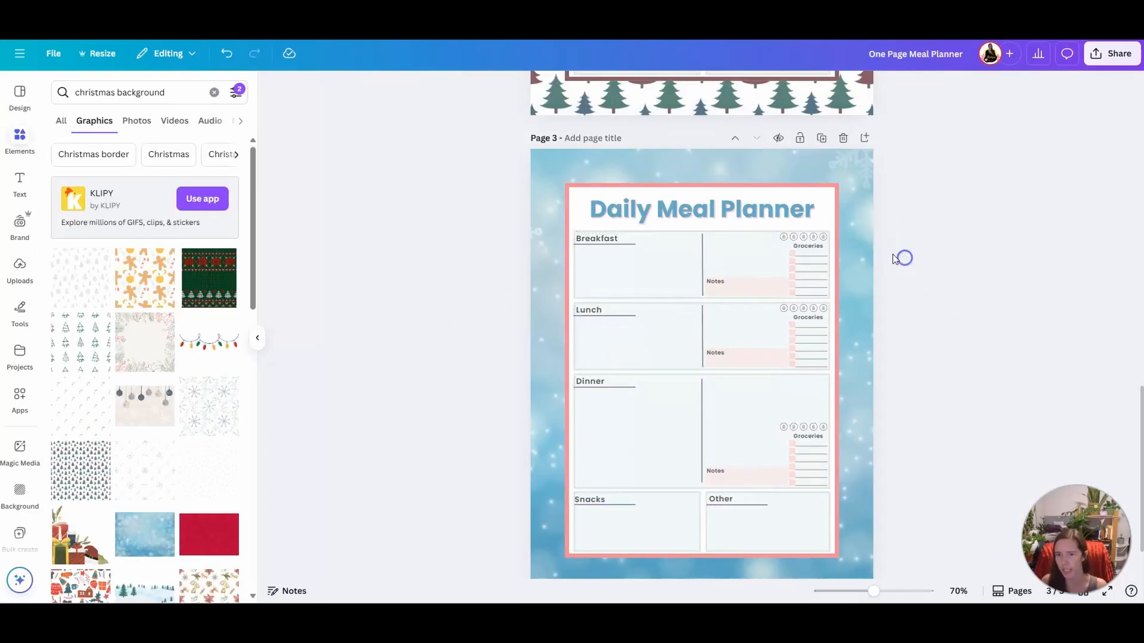
Set the stroke color of the Breakfast grocery lines on page 3 to the slate blue document color
drag(884, 250, 813, 298)
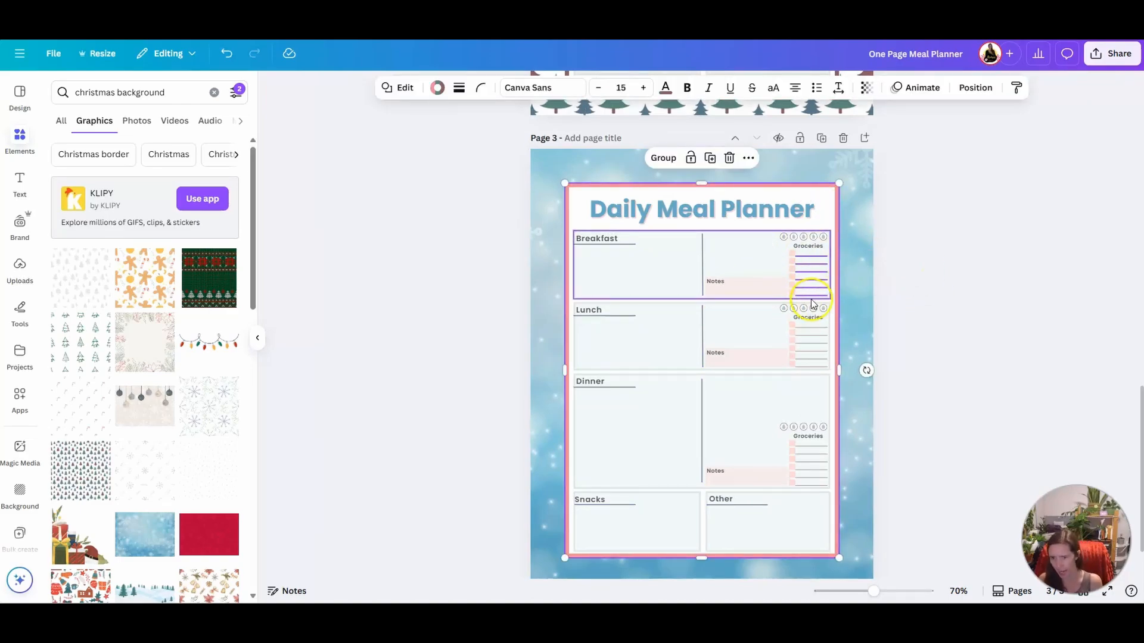
click(760, 255)
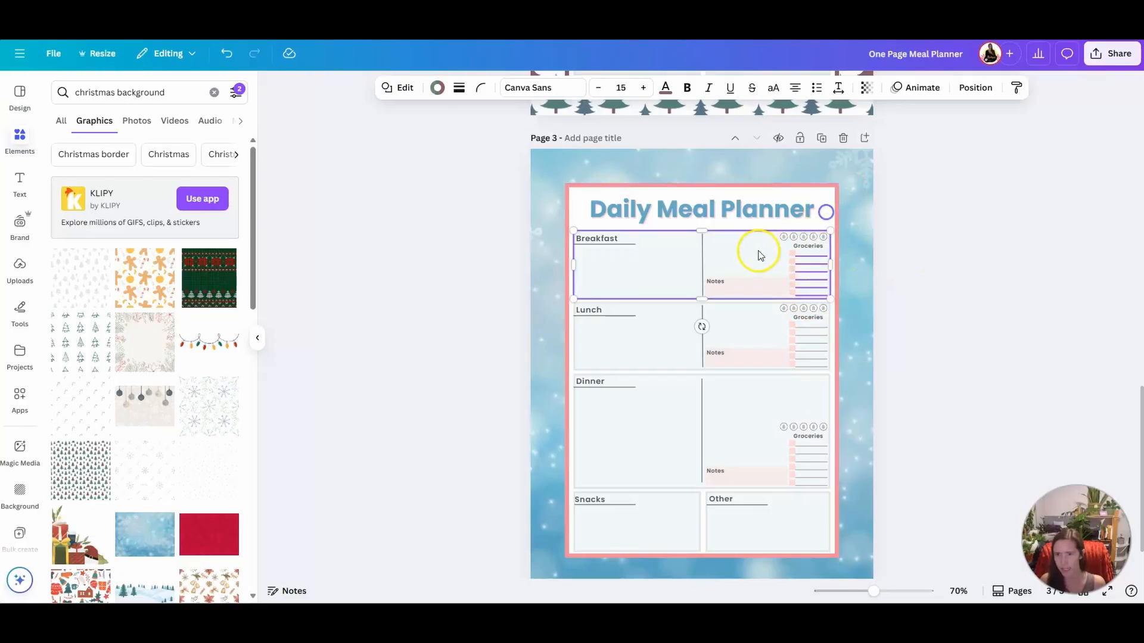
shift+click(760, 255)
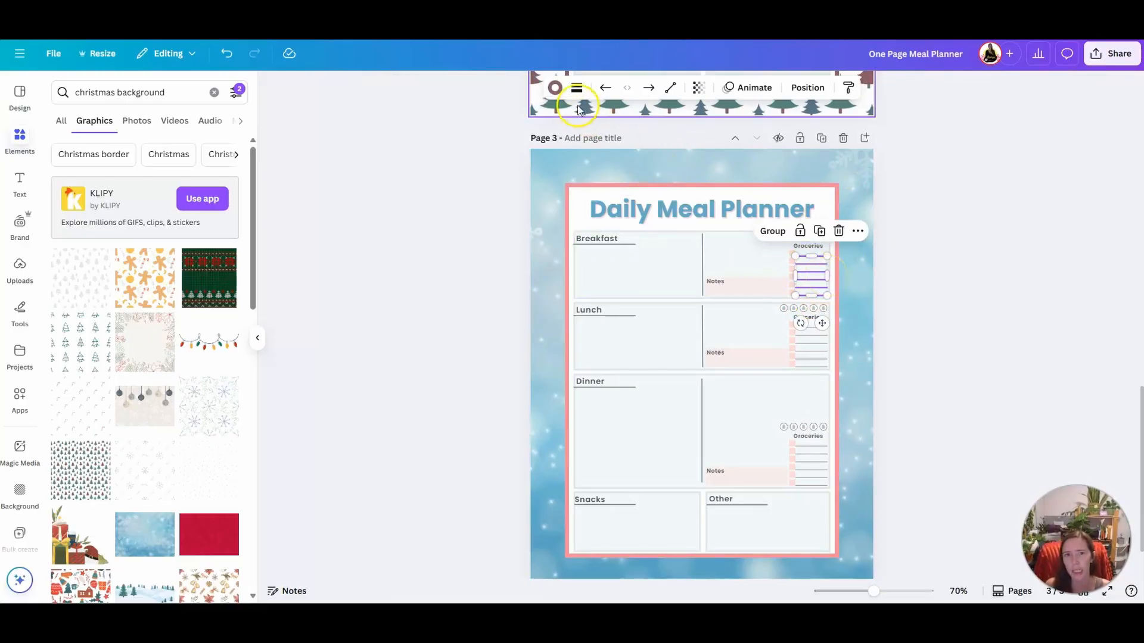
click(554, 88)
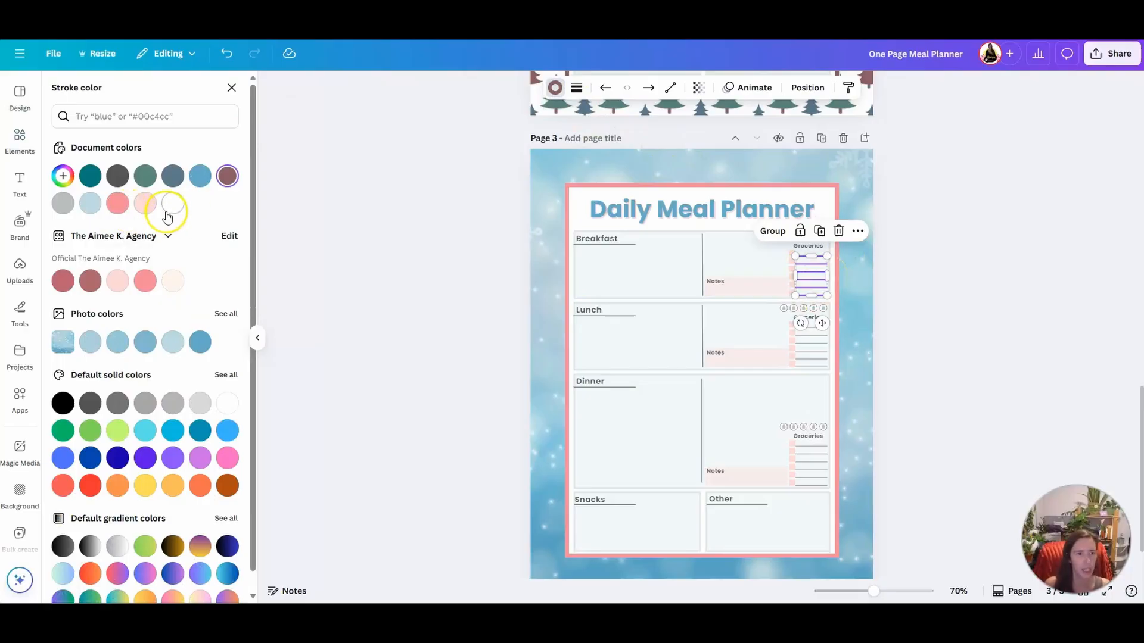
click(173, 176)
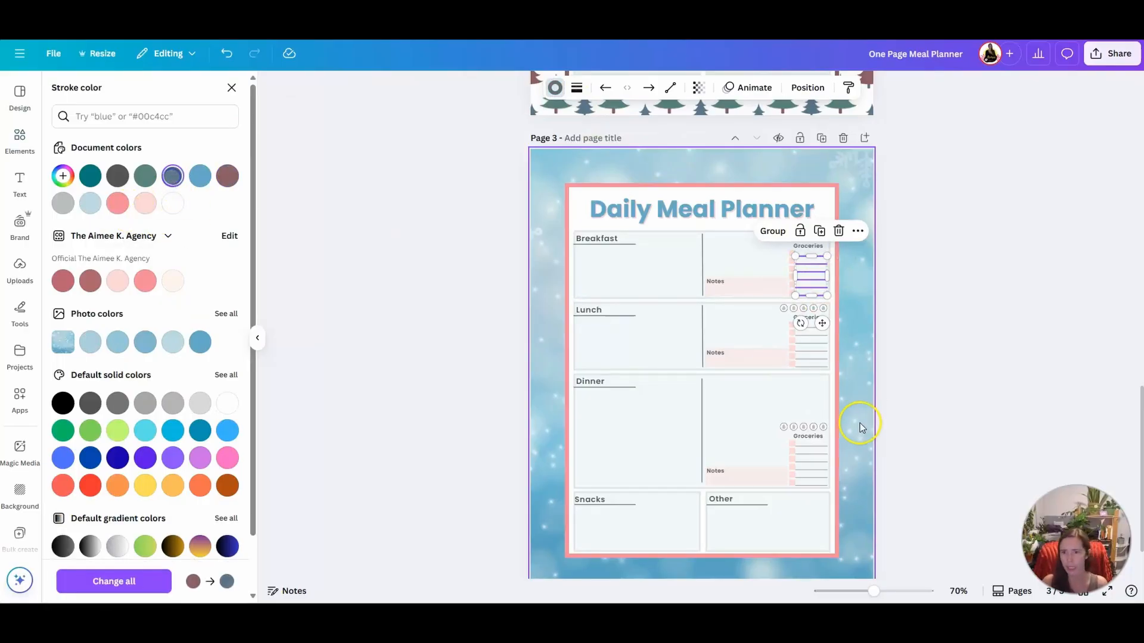
click(904, 363)
Set the Lunch and Dinner grocery lines and all three rows of water-drop circles on page 3 to the slate blue document stroke color
drag(897, 321, 804, 491)
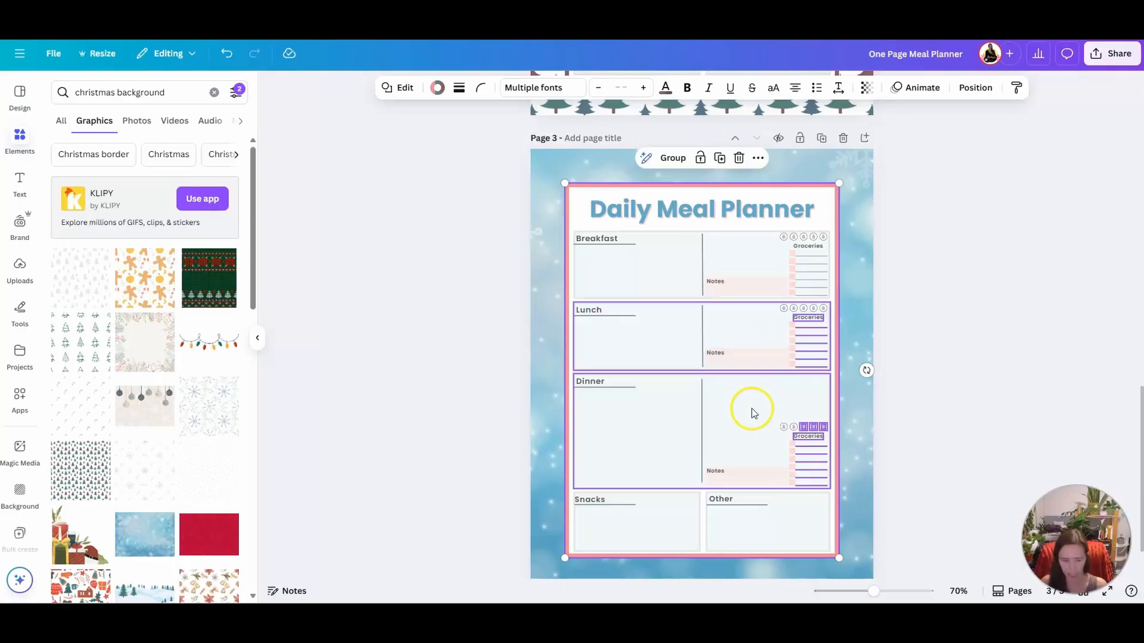
shift+click(835, 370)
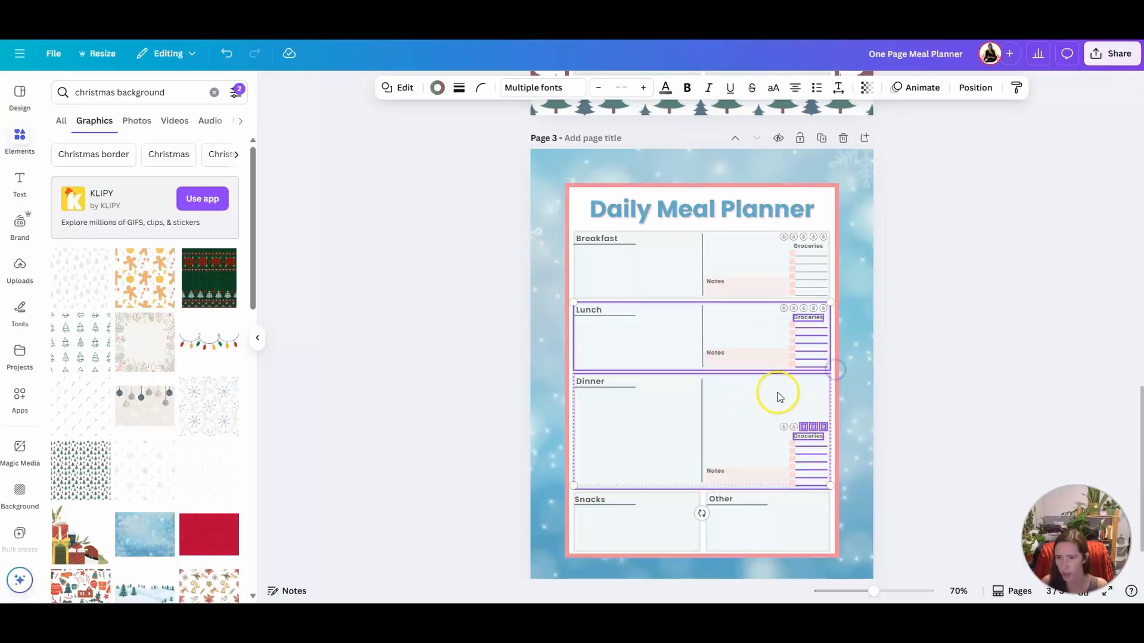
shift+click(805, 320)
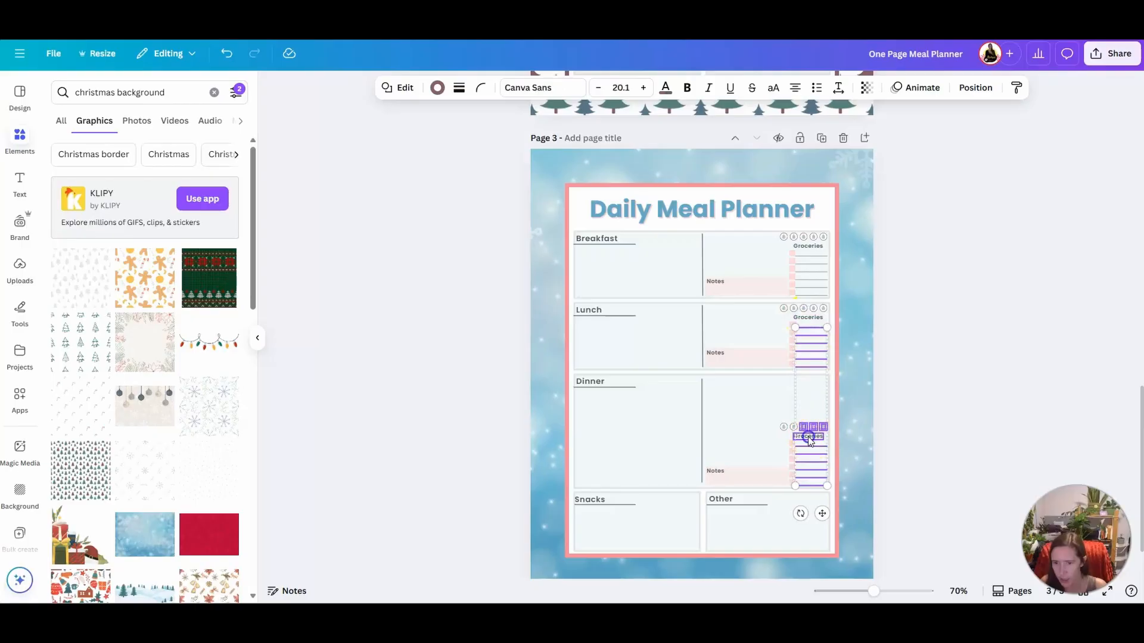
shift+click(811, 427)
shift+click(807, 421)
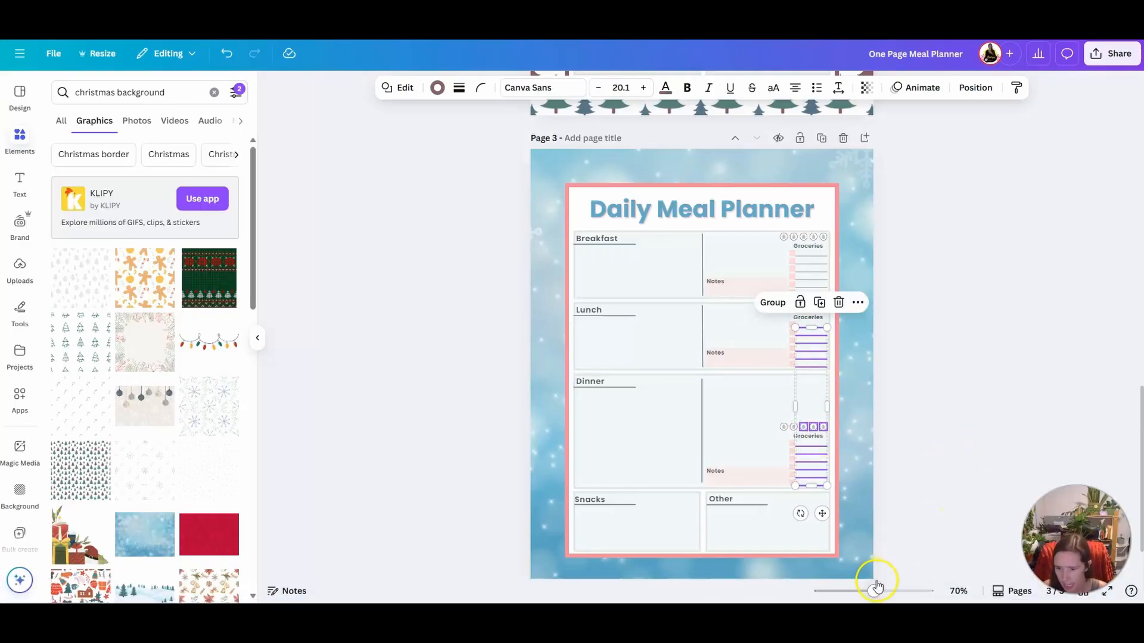
drag(885, 592, 902, 591)
scroll(860, 480, down, 5)
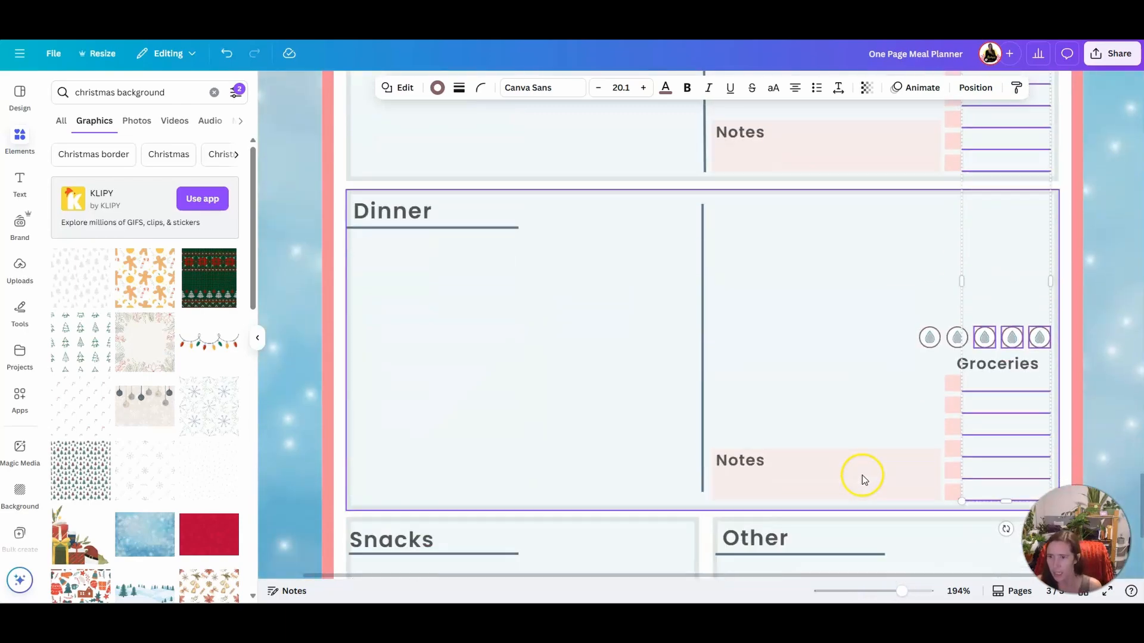
shift+click(953, 319)
shift+click(933, 323)
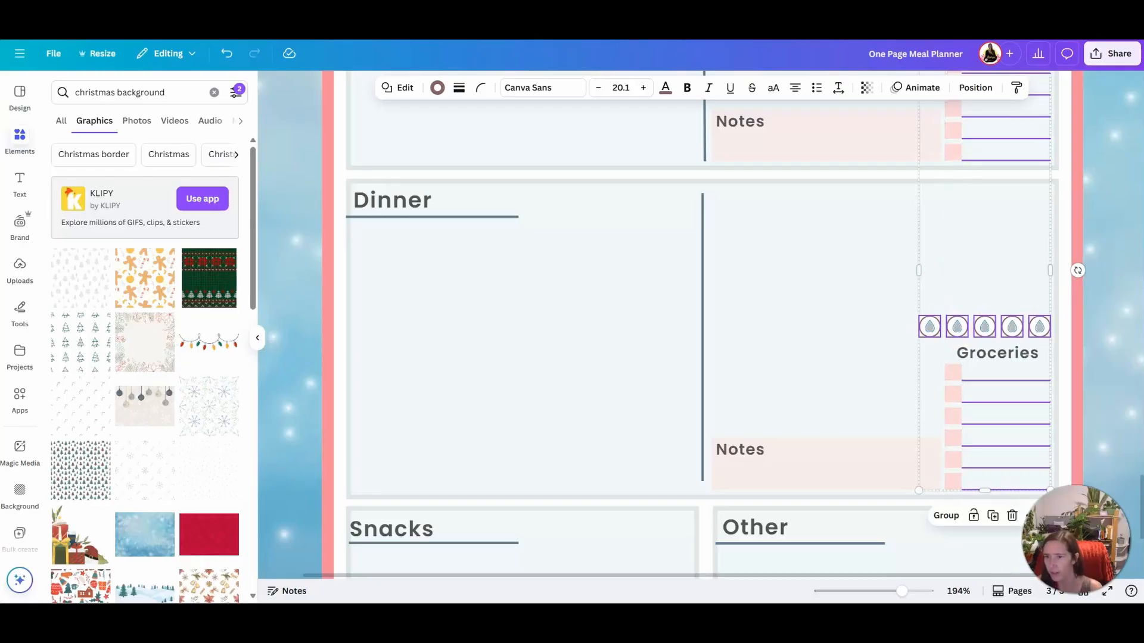
scroll(1120, 372, up, 5)
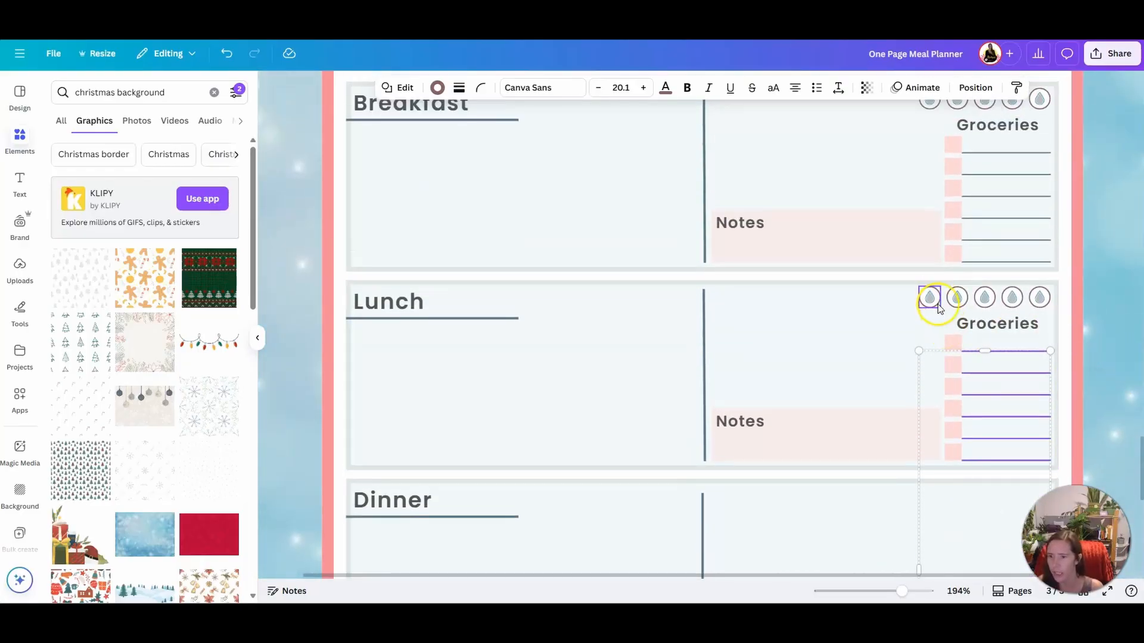
shift+click(938, 295)
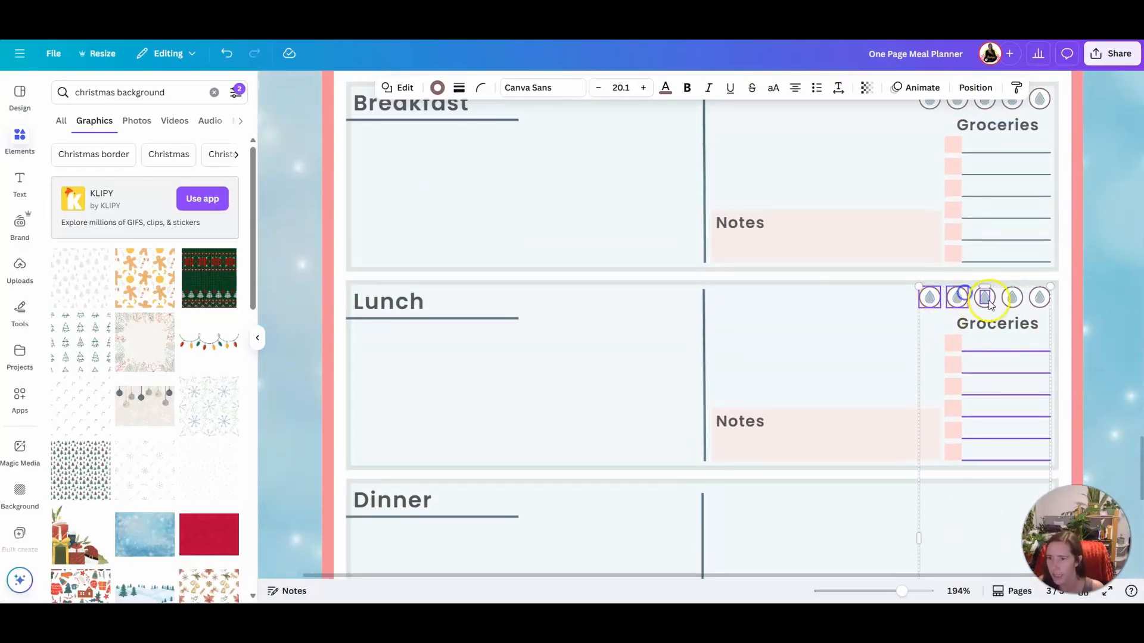
shift+click(1012, 298)
shift+click(1050, 296)
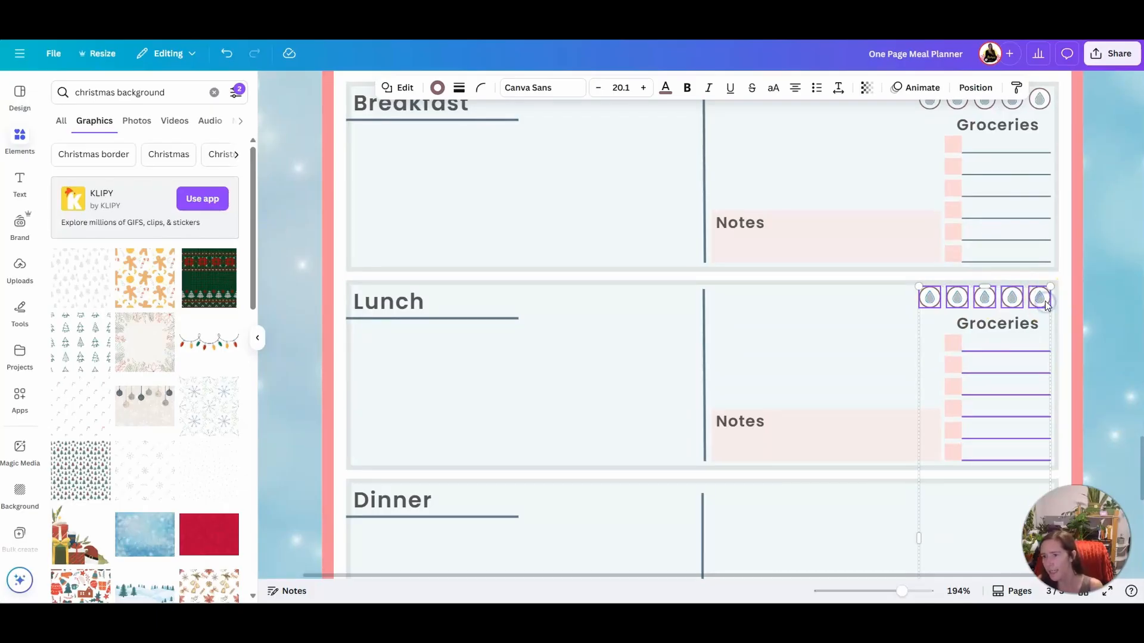
scroll(1036, 310, up, 4)
shift+click(930, 339)
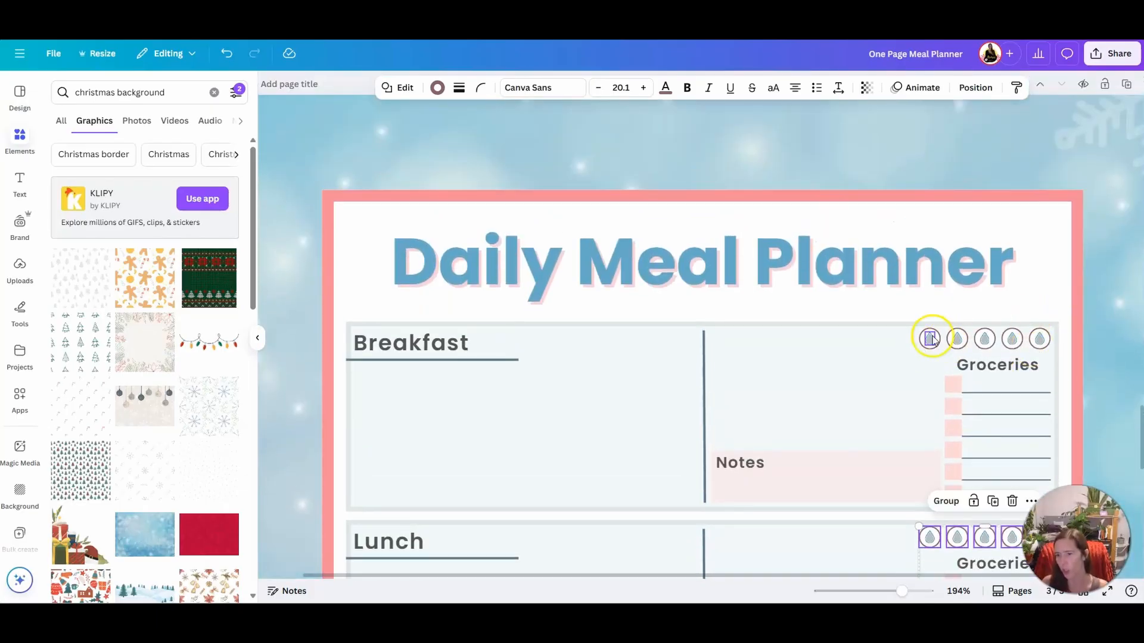
shift+click(957, 339)
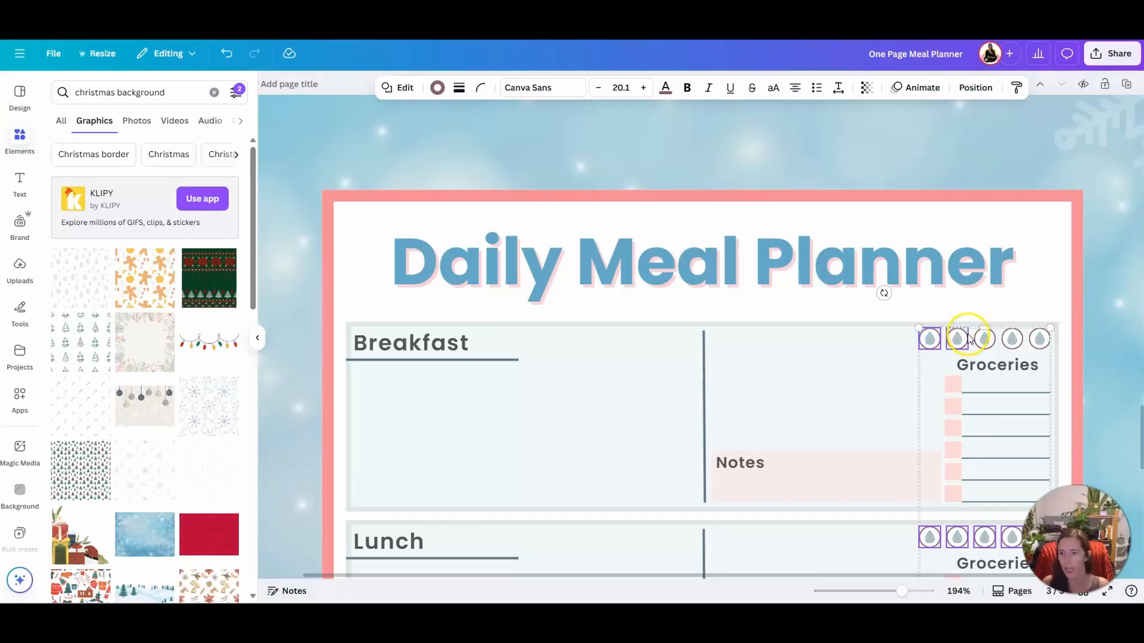
shift+click(989, 338)
shift+click(1021, 339)
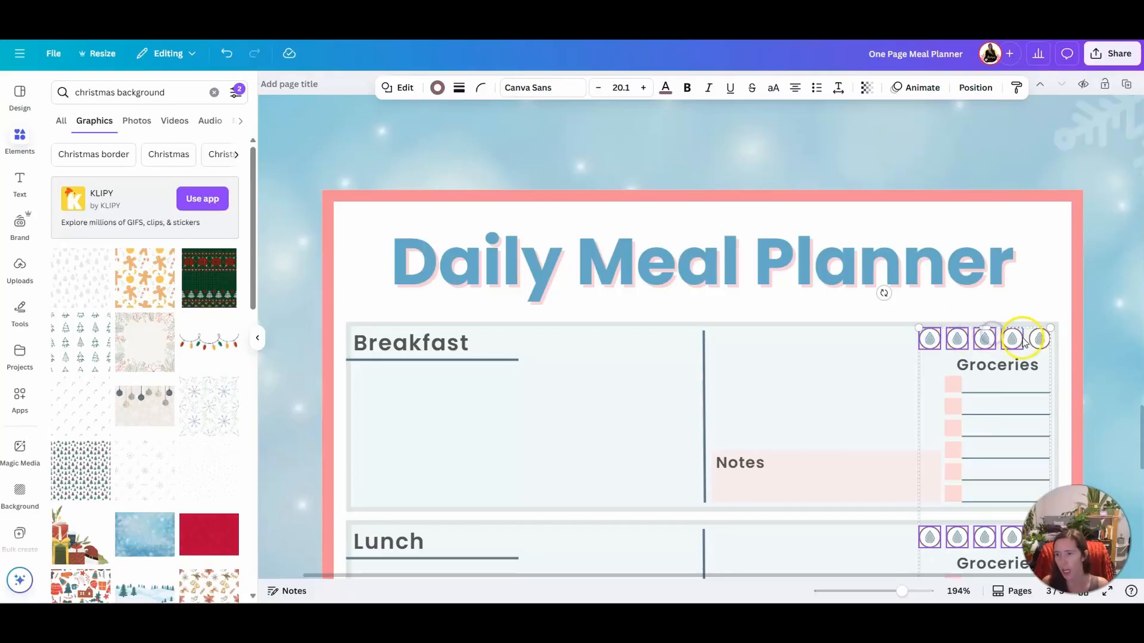
shift+click(1047, 339)
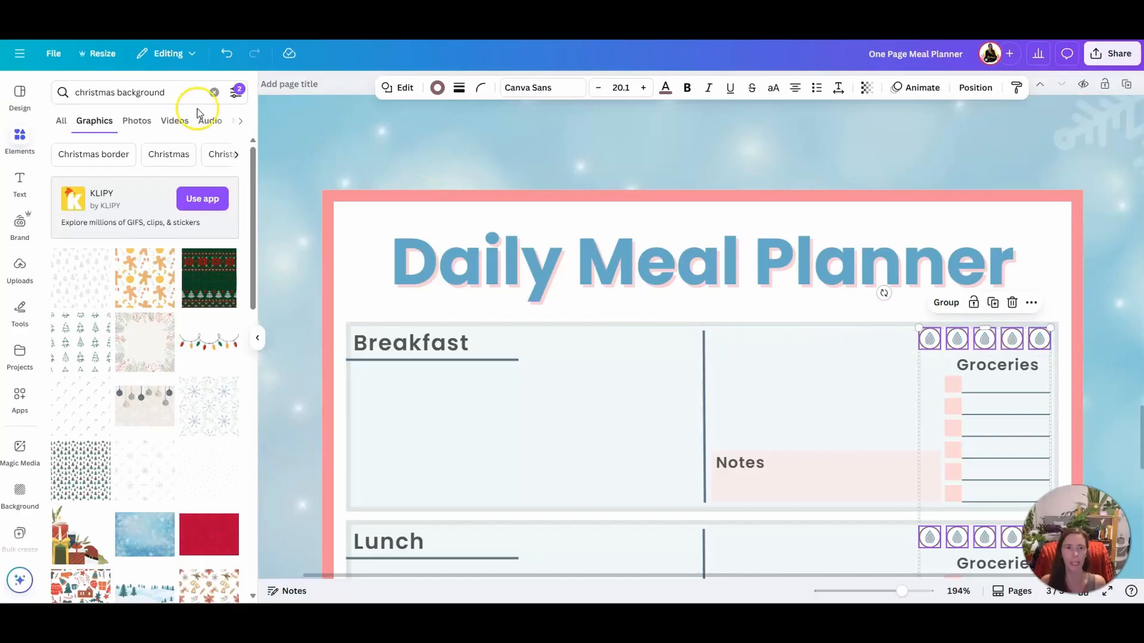
click(438, 87)
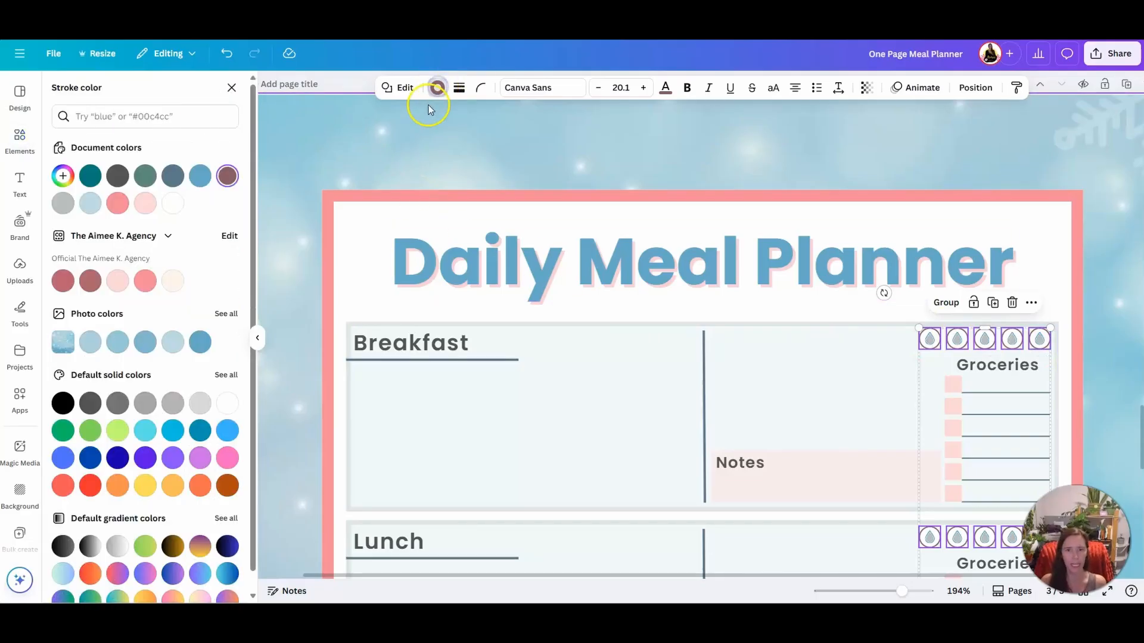
click(173, 176)
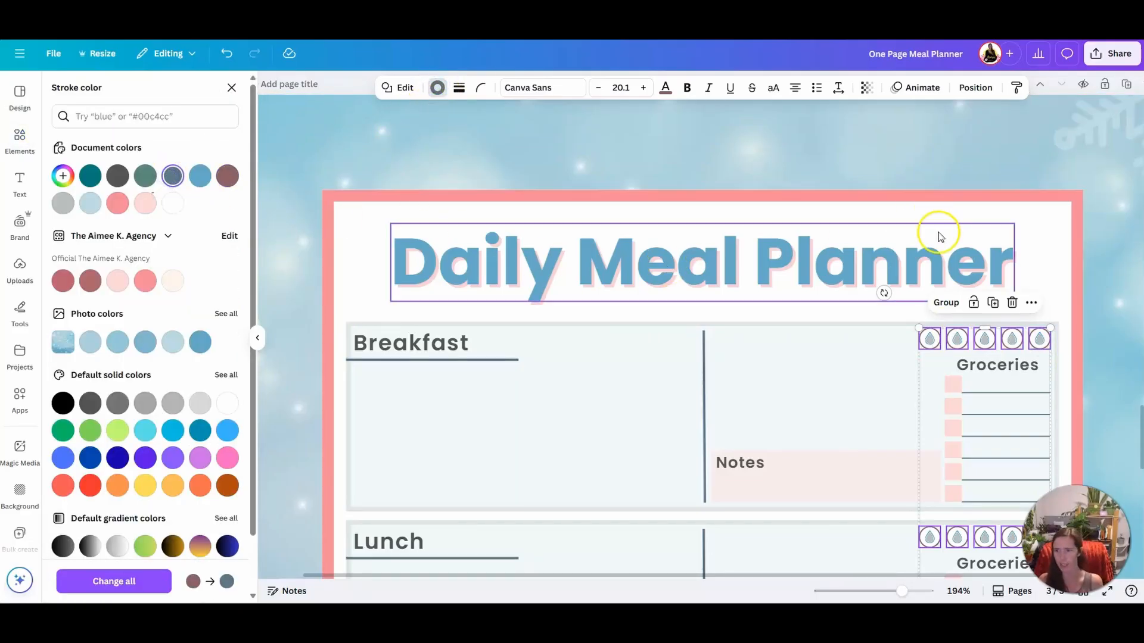
click(1113, 309)
Review the fall, Christmas tree and snowy planner pages, comparing their backgrounds and color schemes
scroll(1085, 343, down, 4)
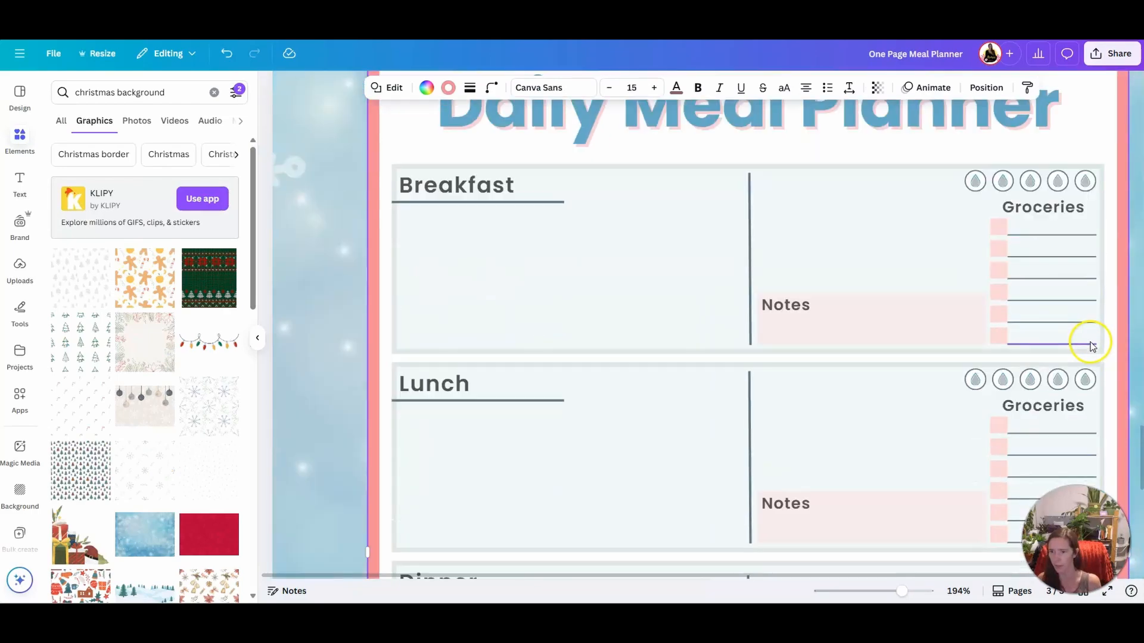
drag(902, 592, 868, 591)
scroll(873, 524, up, 8)
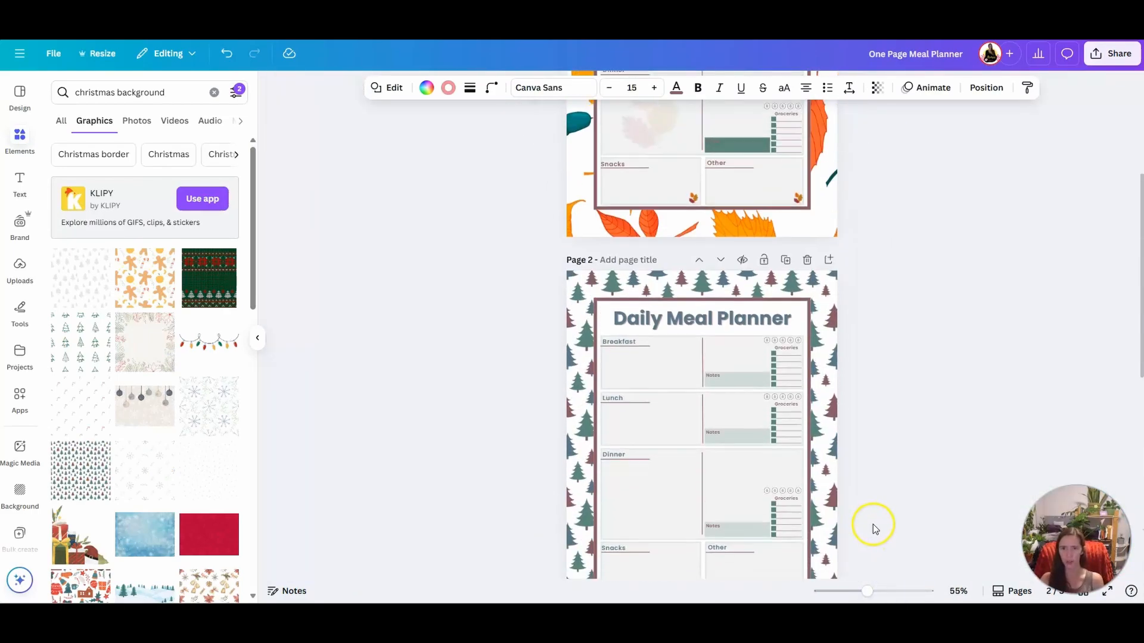
scroll(873, 524, down, 2)
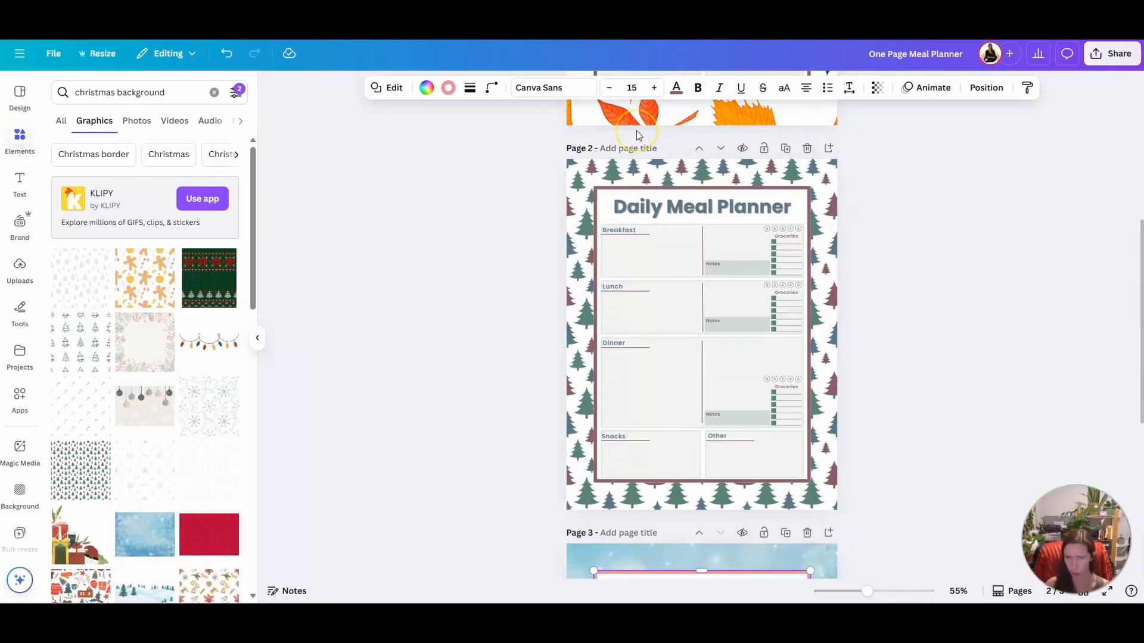
scroll(651, 212, down, 6)
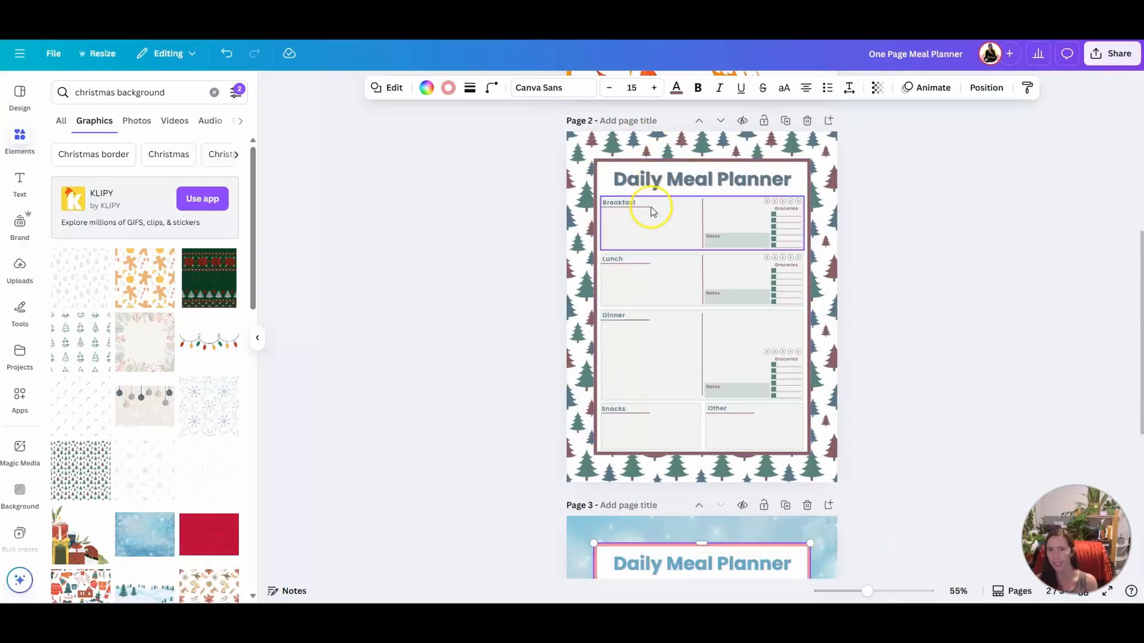
click(847, 304)
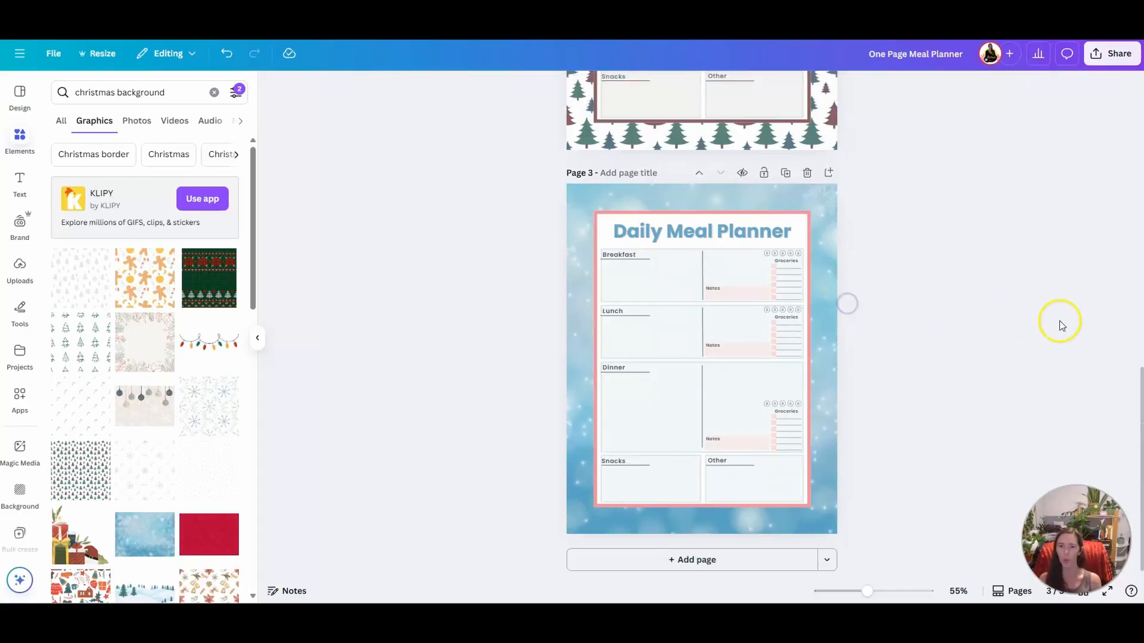
scroll(1041, 350, up, 10)
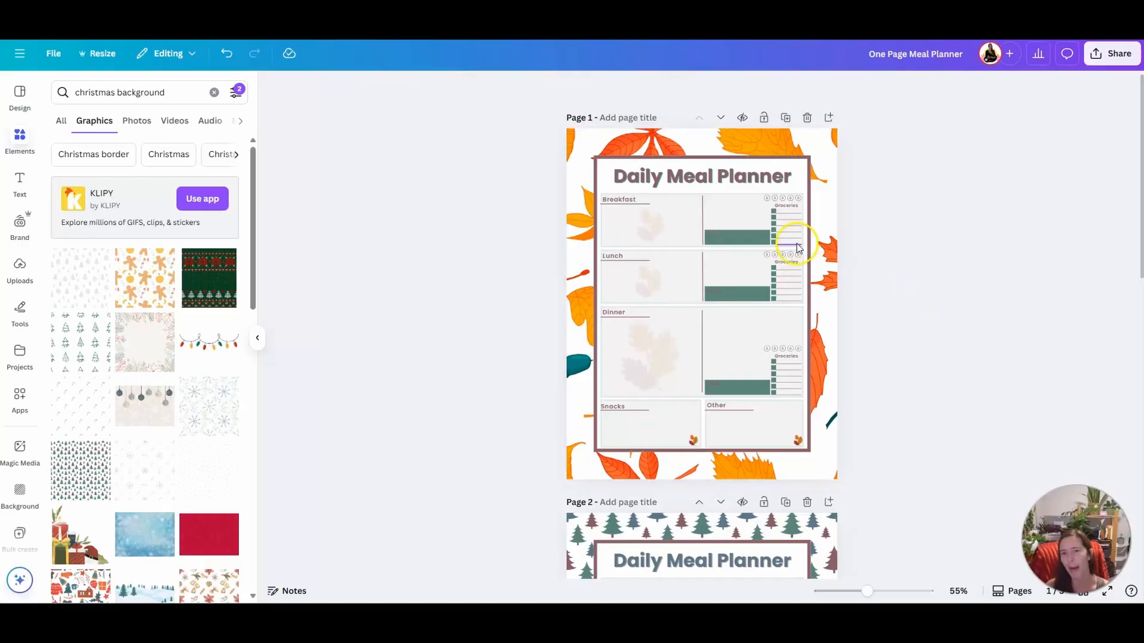
scroll(909, 462, down, 6)
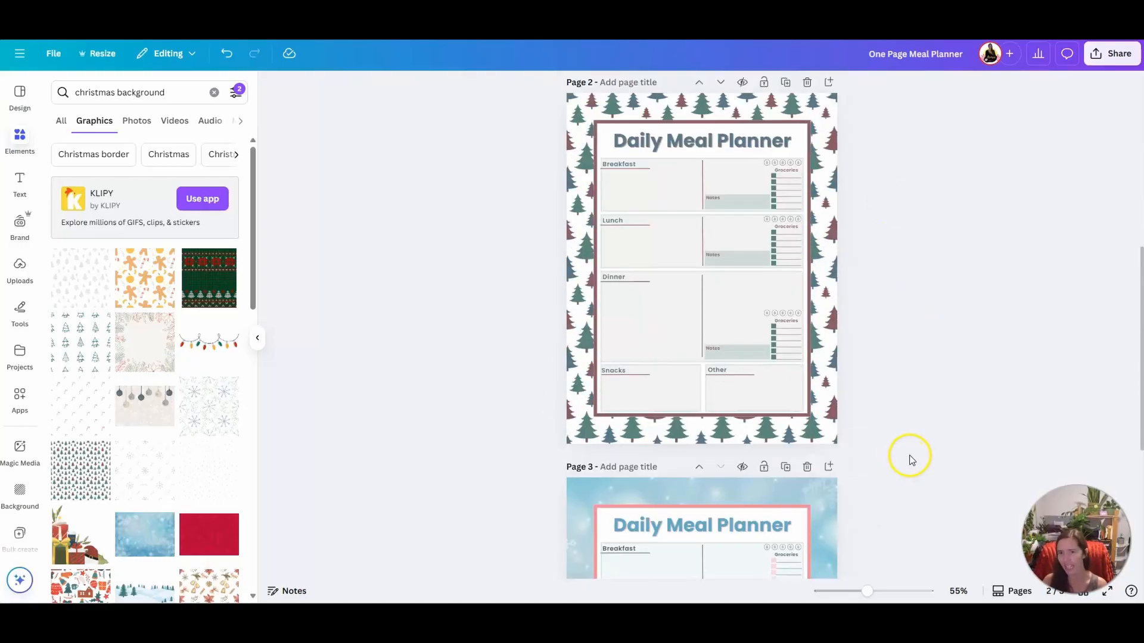
scroll(722, 324, up, 2)
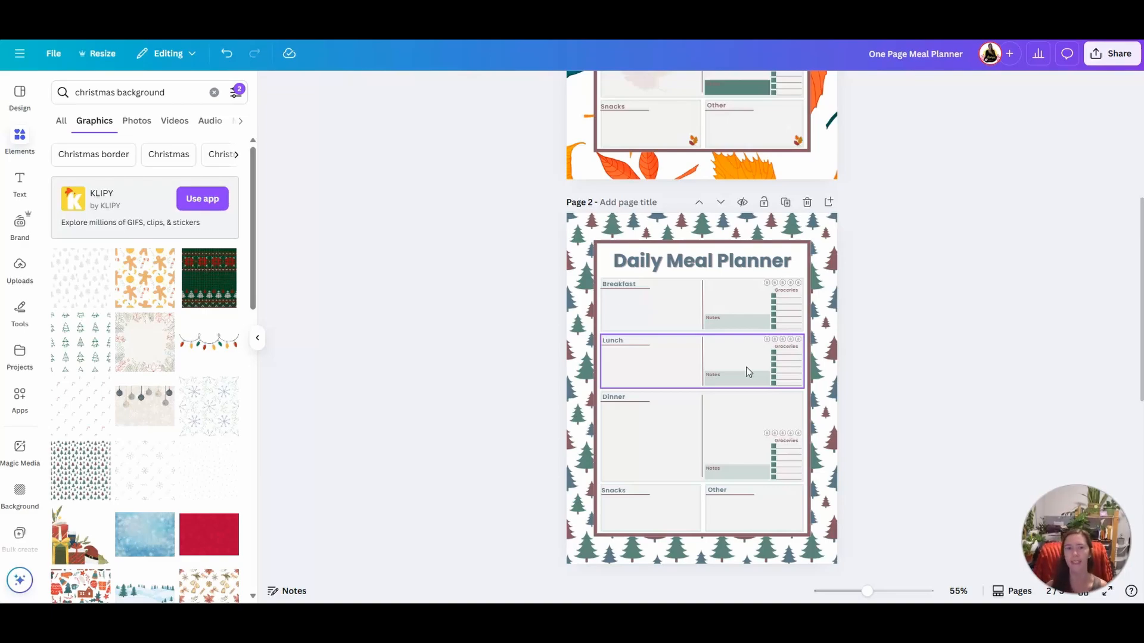
click(837, 290)
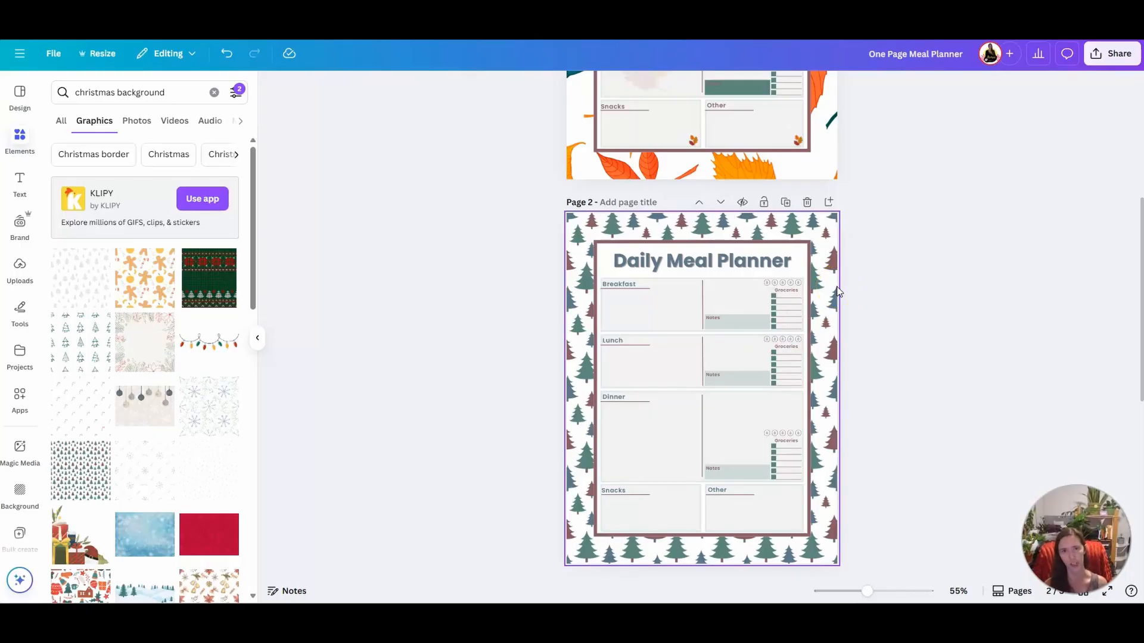
click(848, 280)
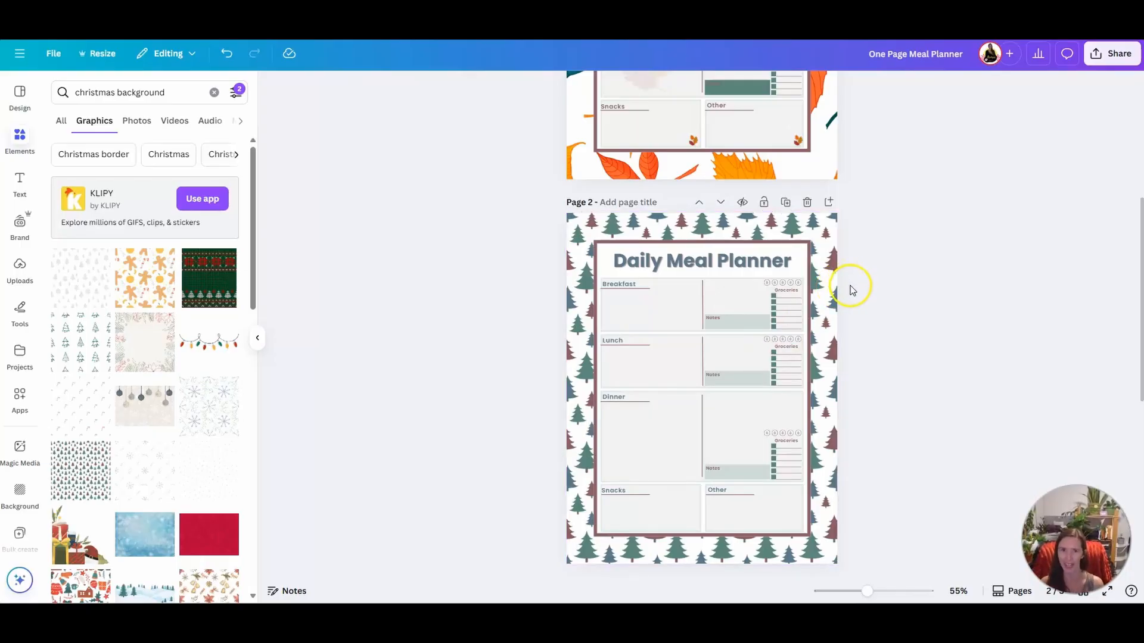